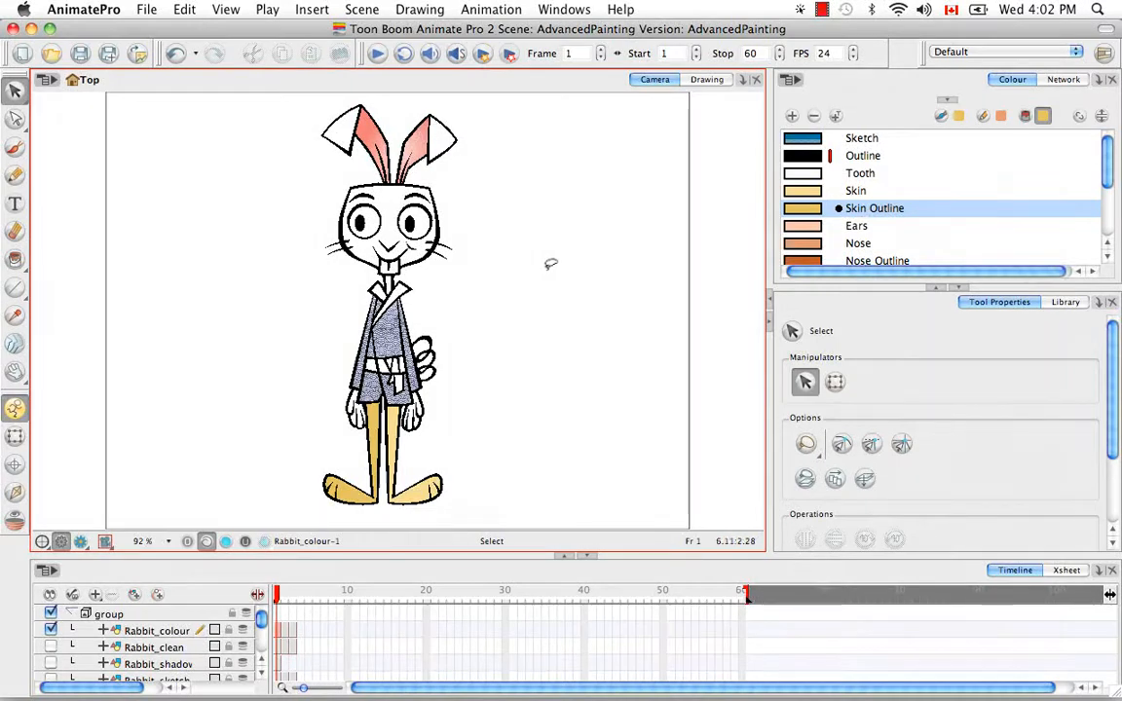
Activate the Paint tool and use the temporary Dropper to sample Skin from the rabbit's lighter leg and Skin Outline from its darker leg.
scroll(1061, 214, down, 6)
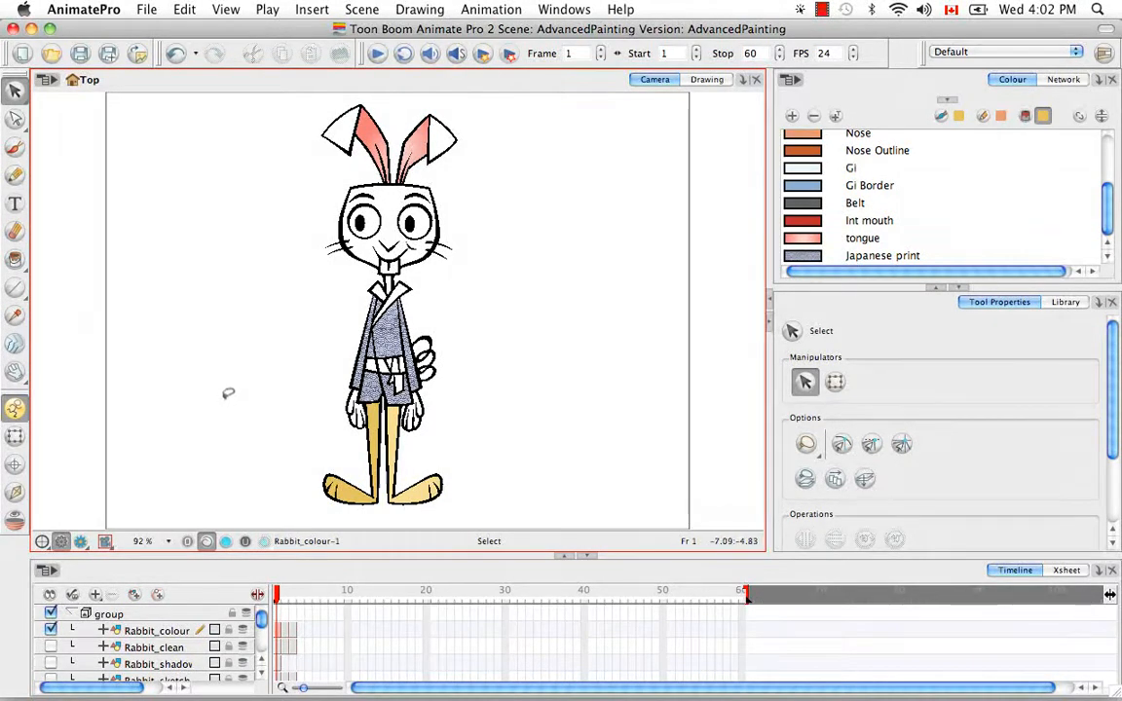
key(alt)
key(alt+i)
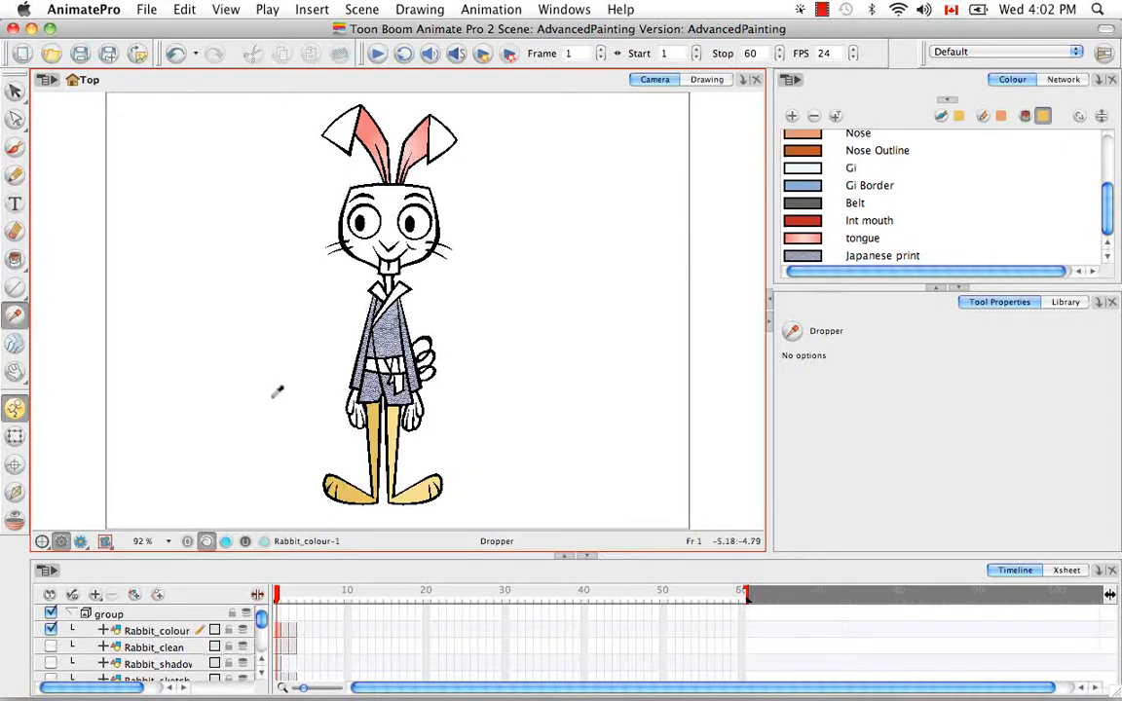
key(alt+k)
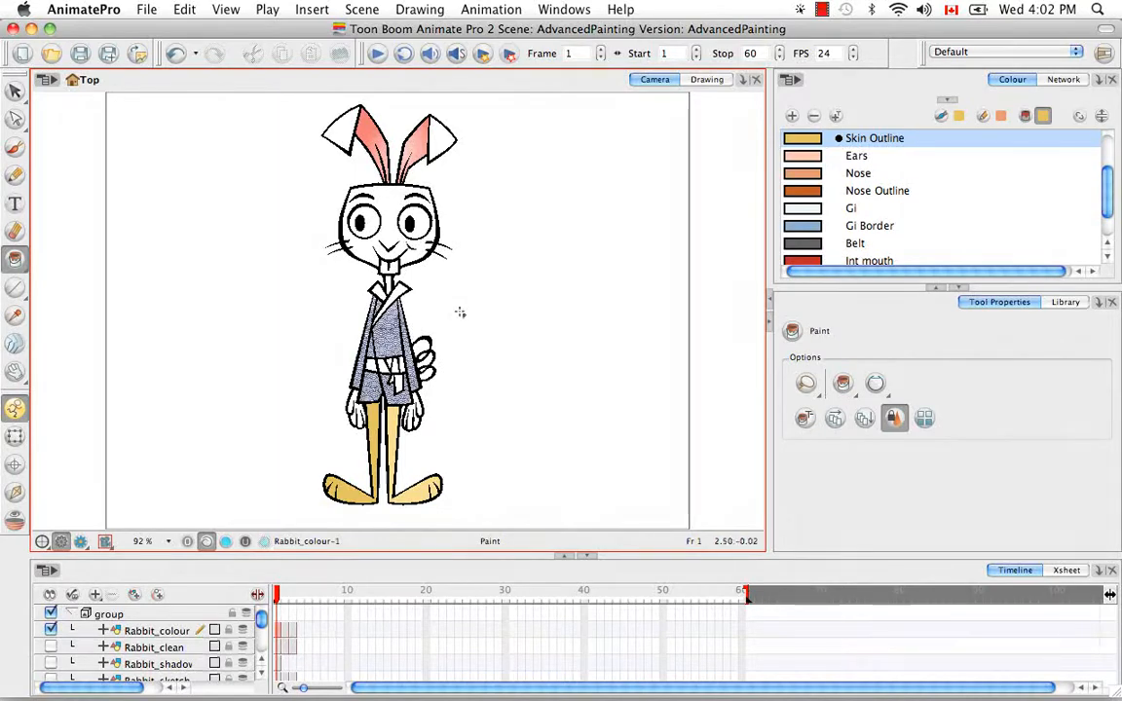
key(alt)
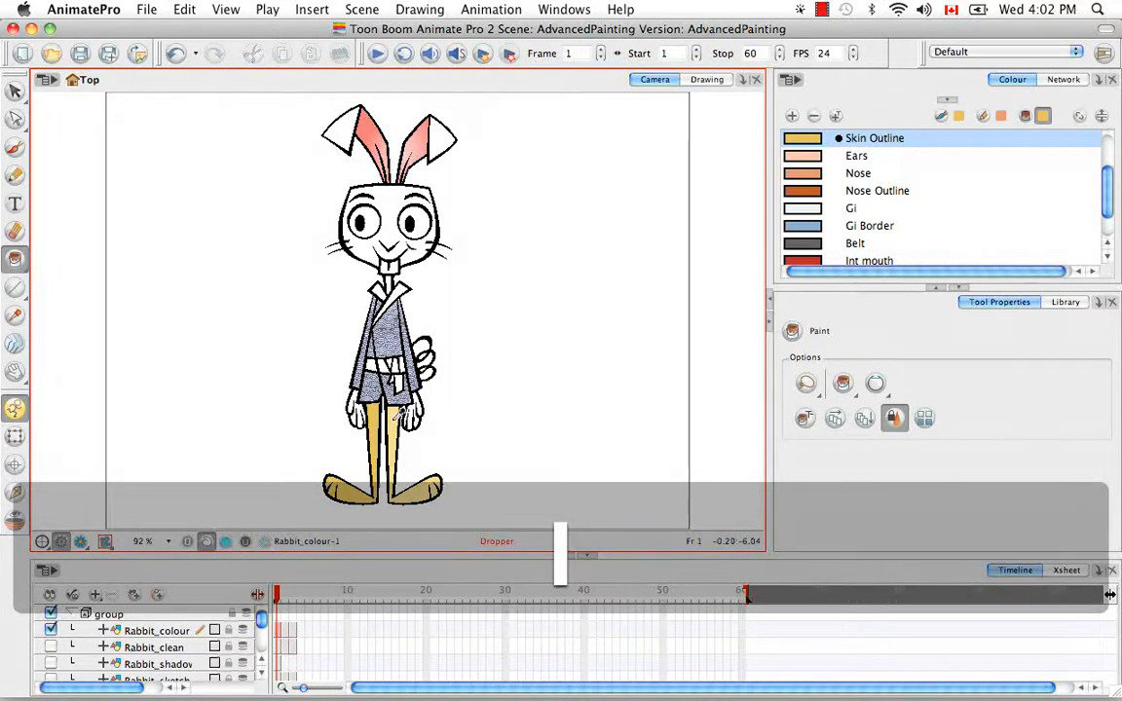
alt+click(400, 415)
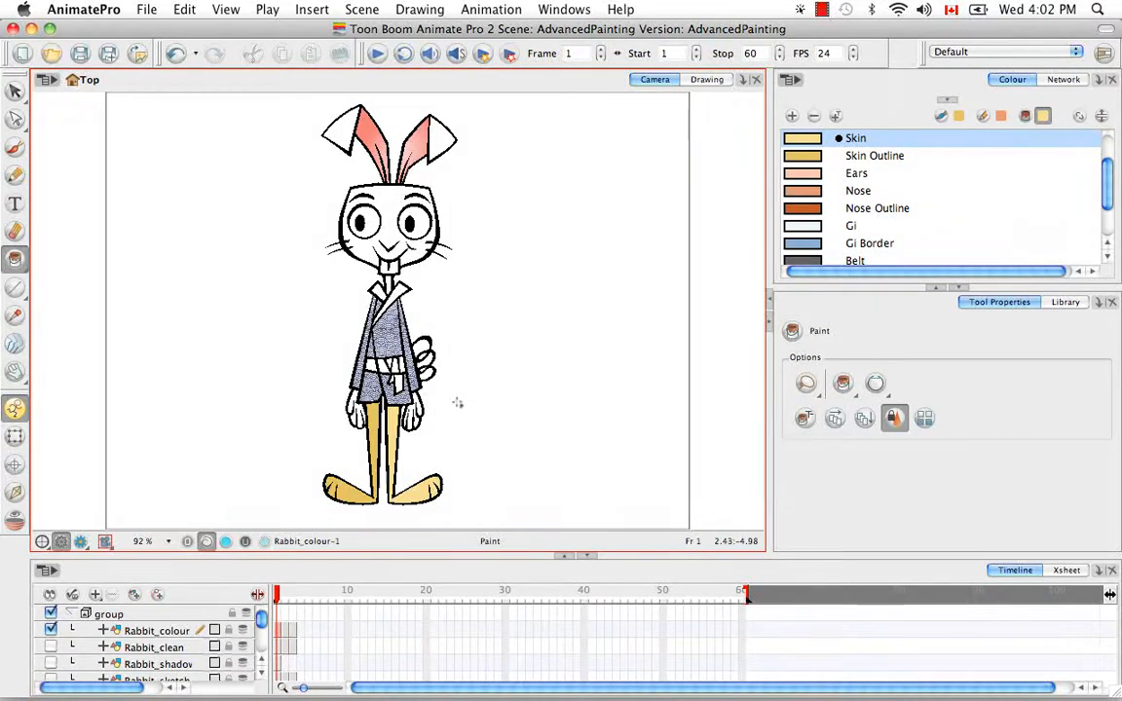
key(alt)
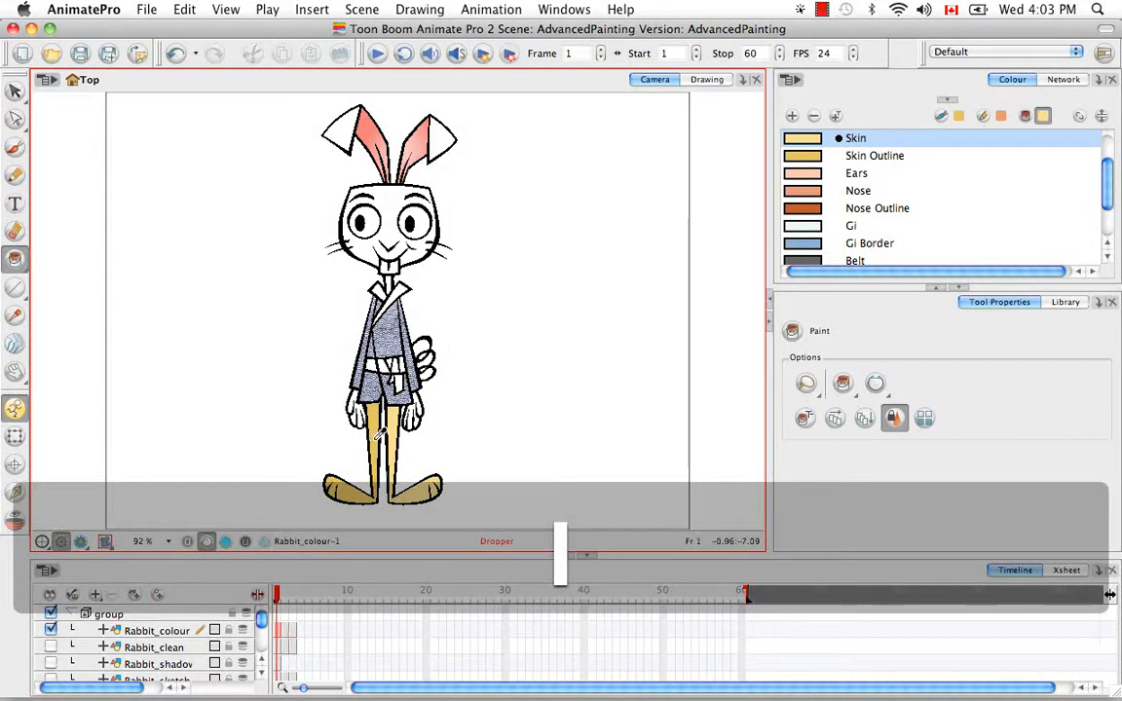
click(339, 394)
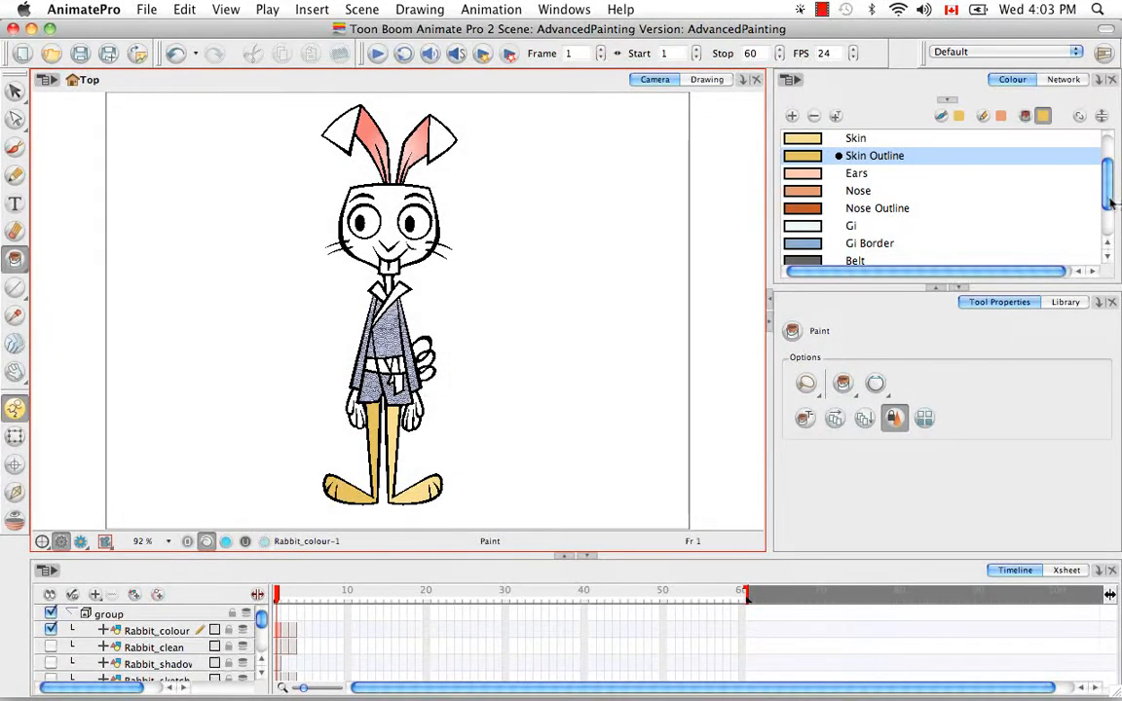
Select all strokes painted with the Outline colour, and clear the selection.
scroll(1004, 175, up, 3)
click(823, 158)
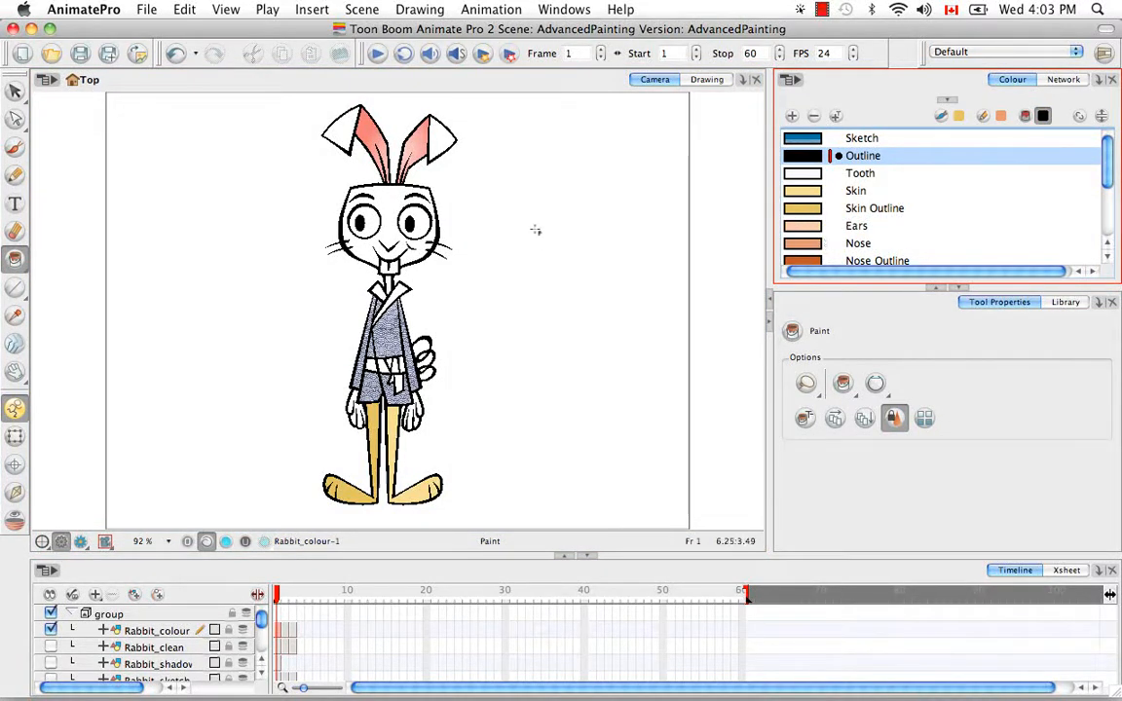
click(425, 12)
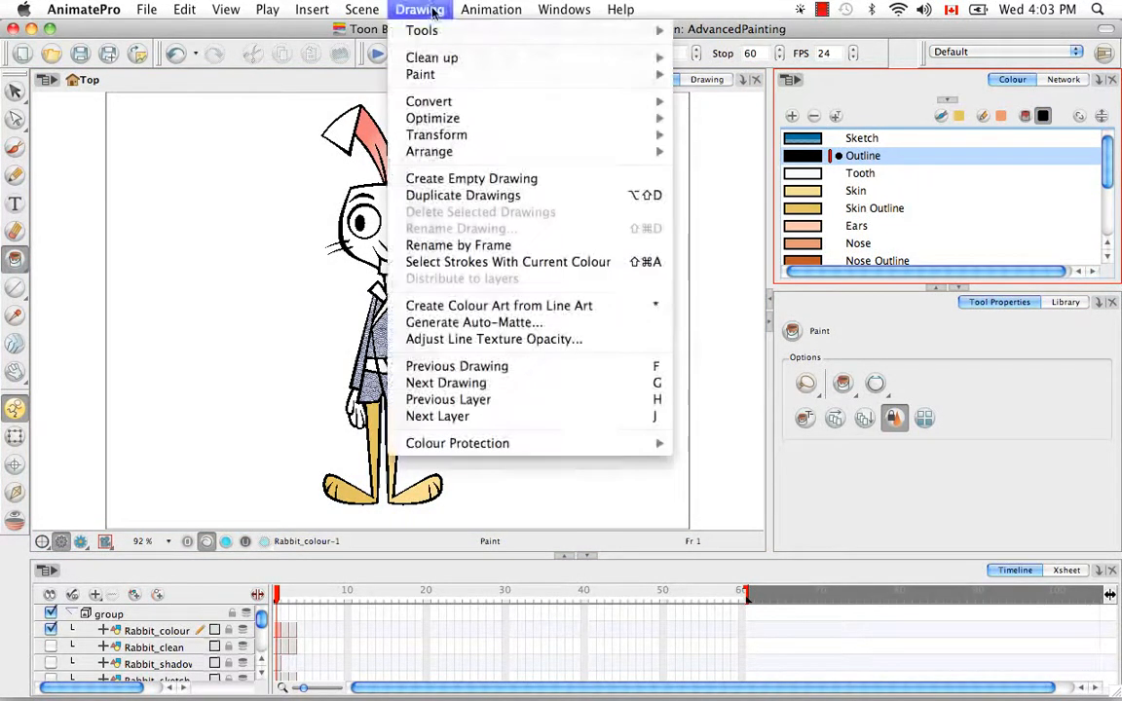
click(599, 263)
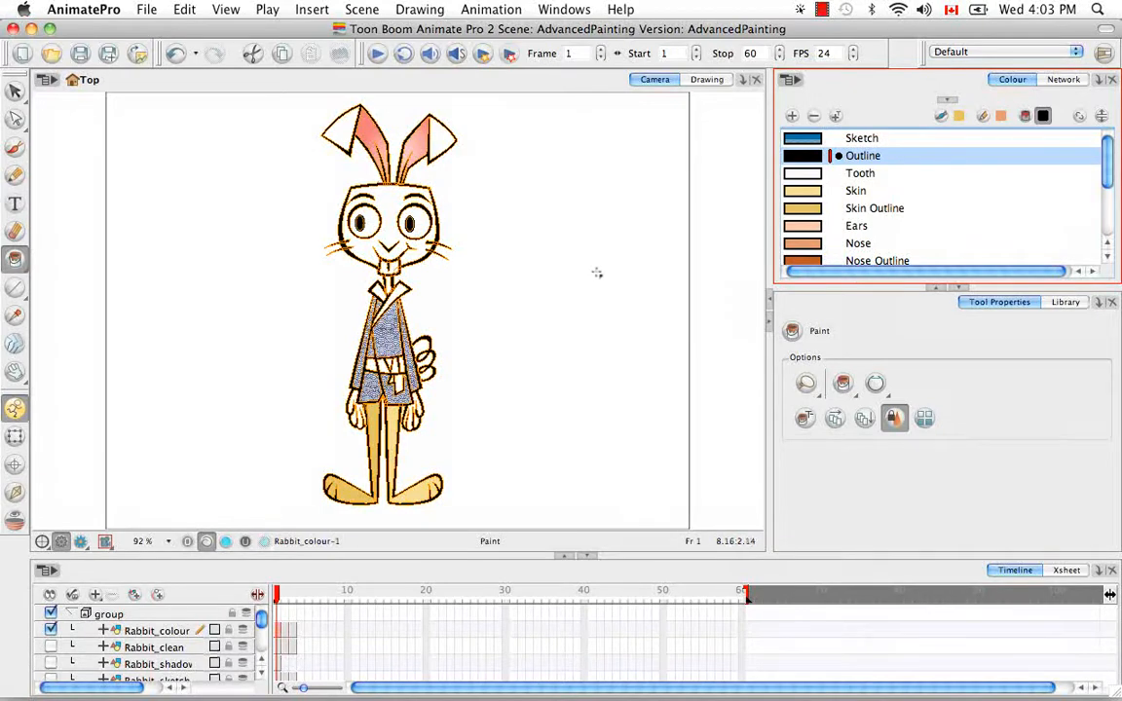
click(598, 432)
key(Escape)
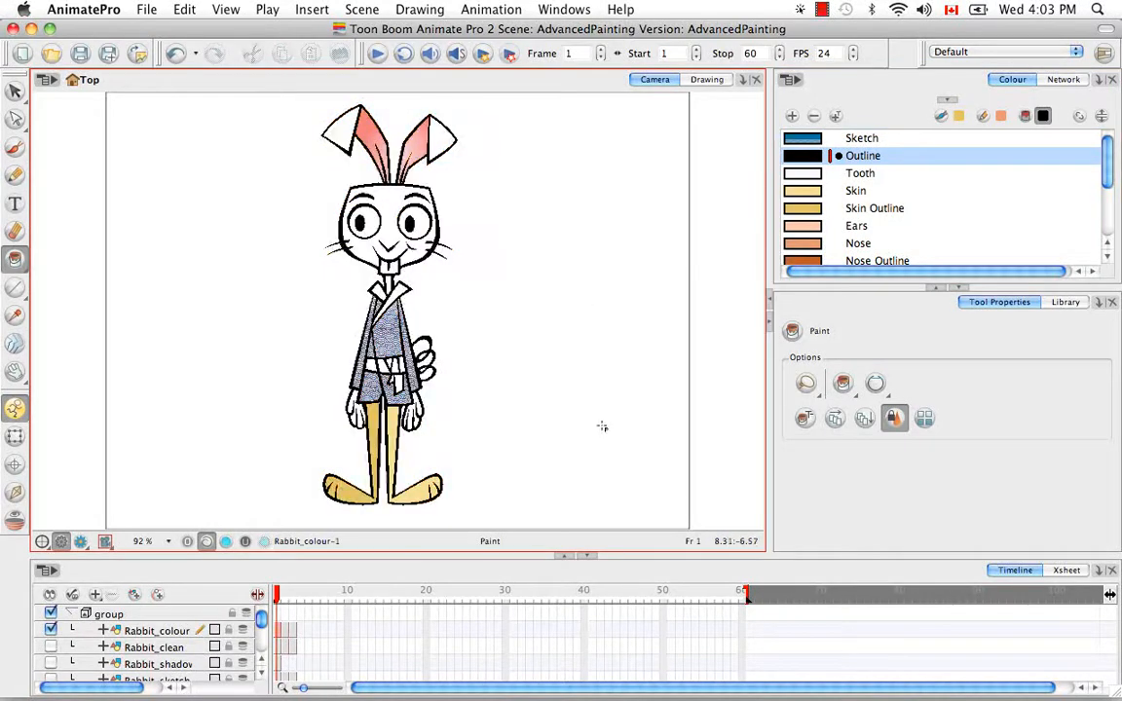
Select all strokes painted with the Japanese print colour.
drag(1111, 170, 1083, 258)
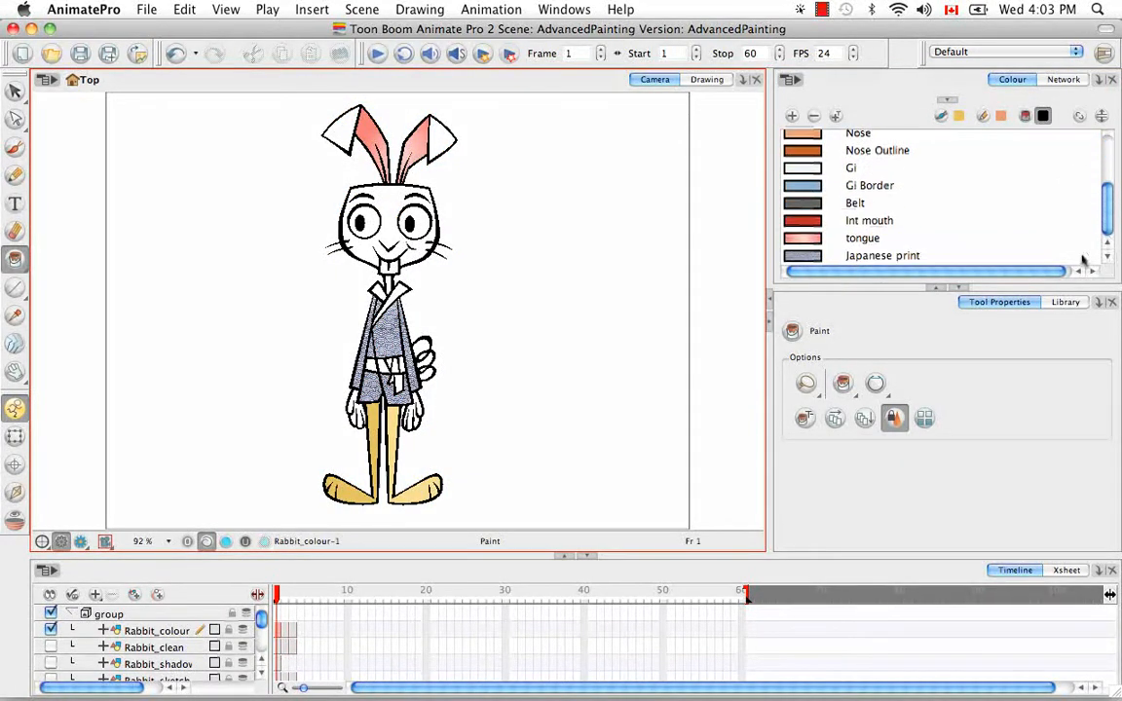
click(816, 258)
click(420, 9)
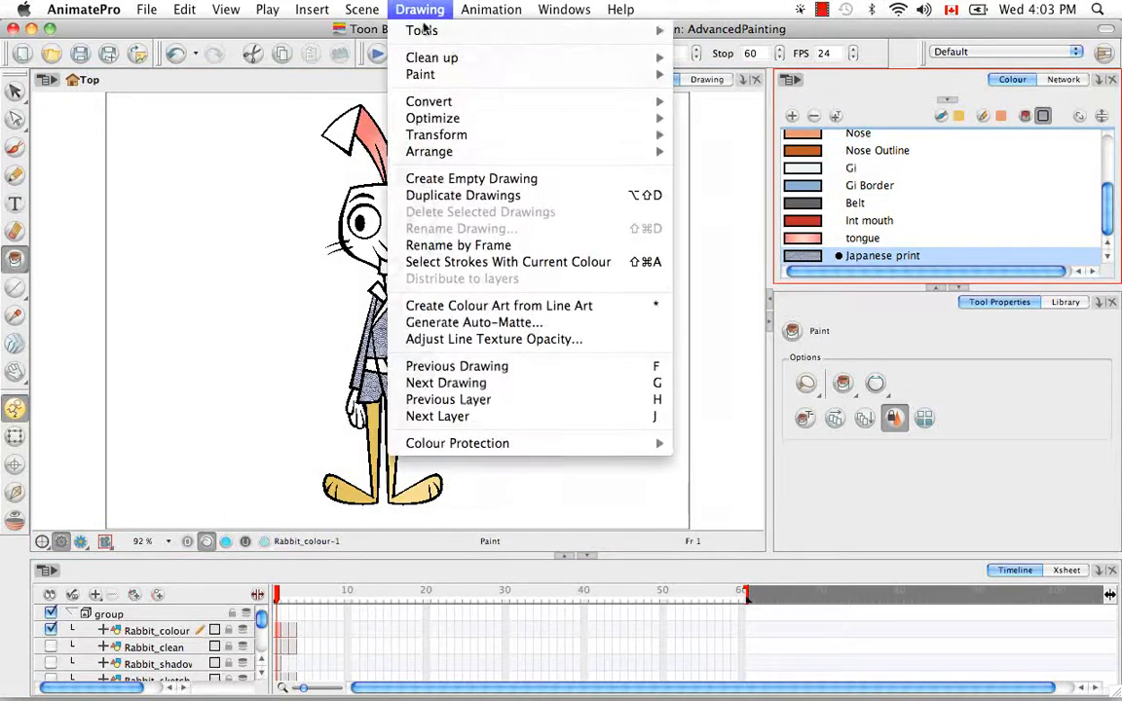
click(500, 262)
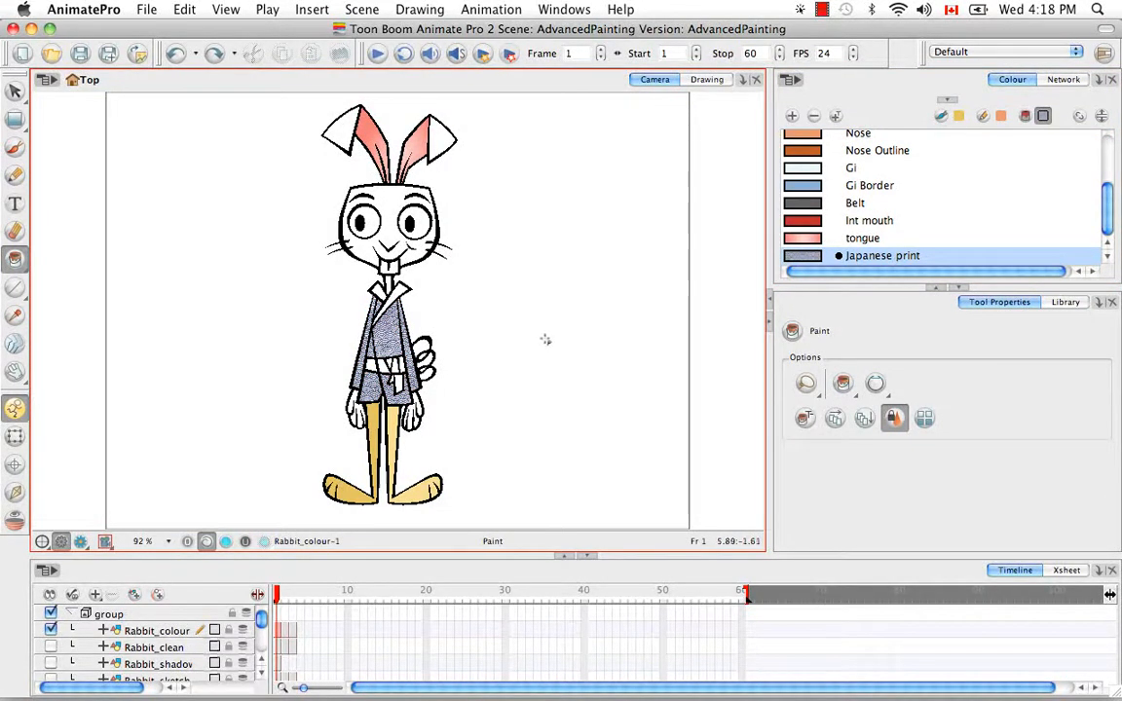
Try a light blue and a pink with hue 322 for the Skin swatch, and undo the colour change.
drag(1110, 226, 1110, 175)
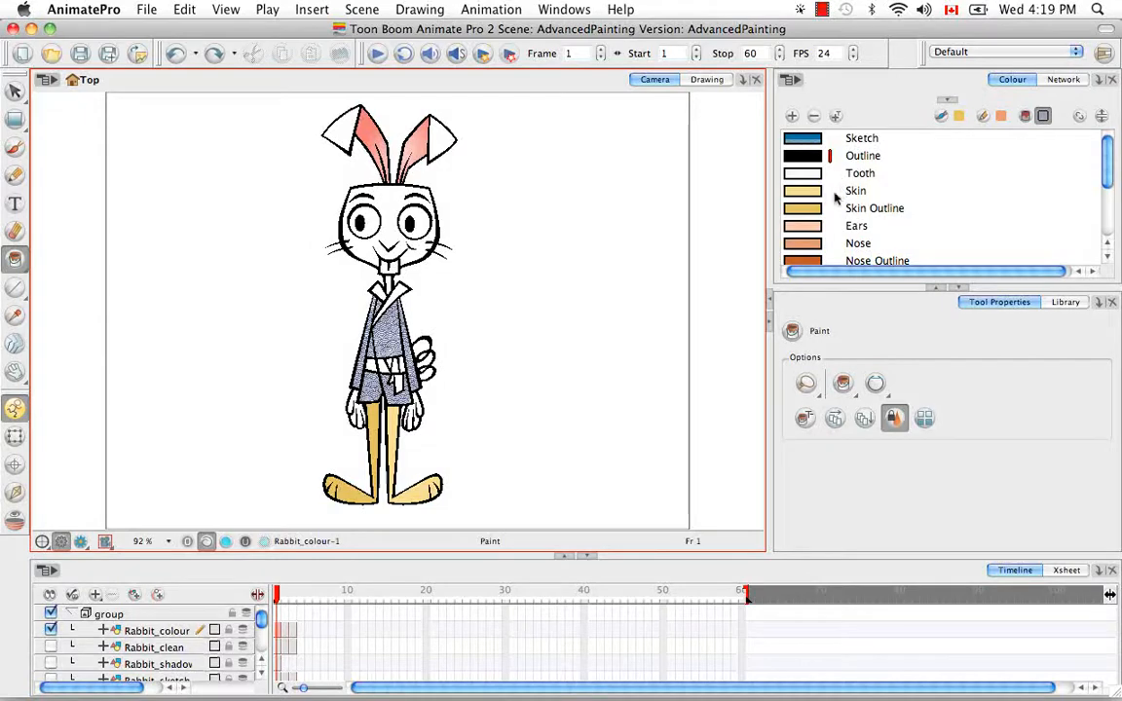
double_click(805, 200)
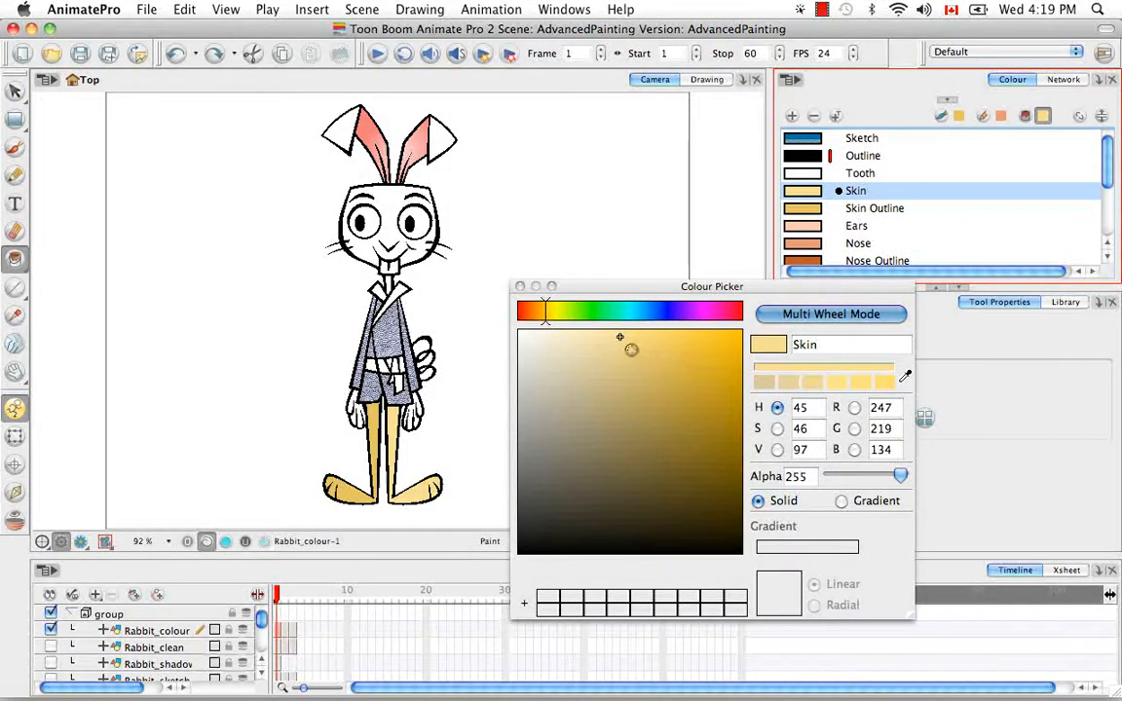
drag(544, 322, 645, 313)
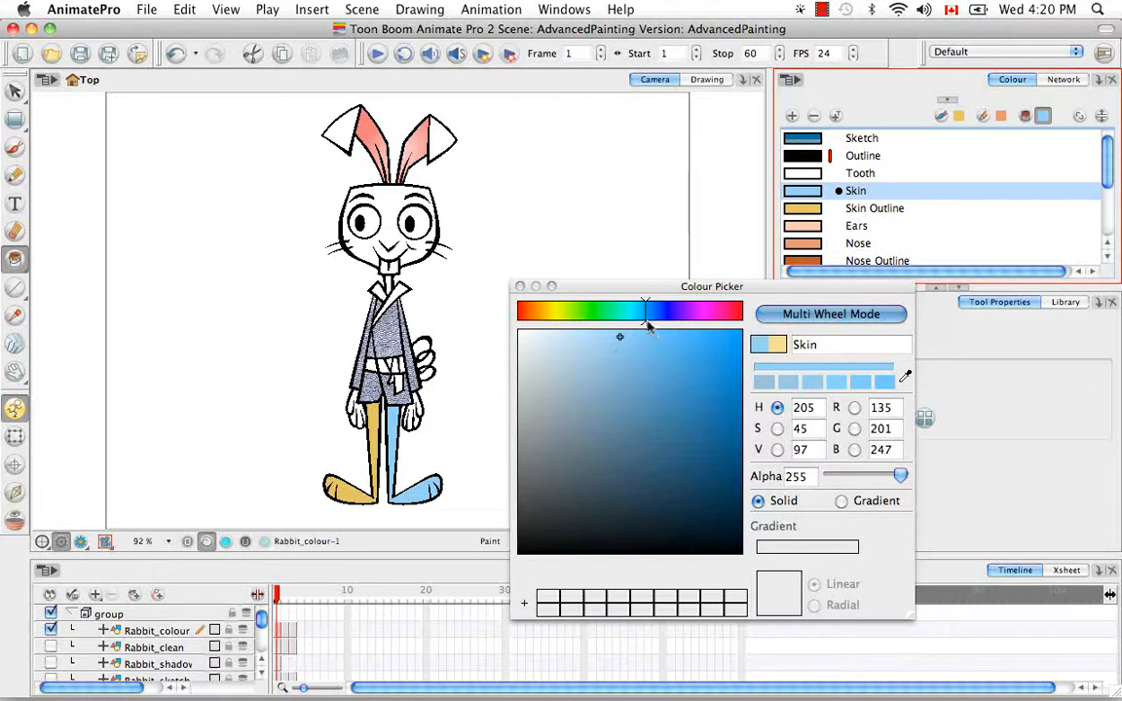
drag(647, 323, 718, 313)
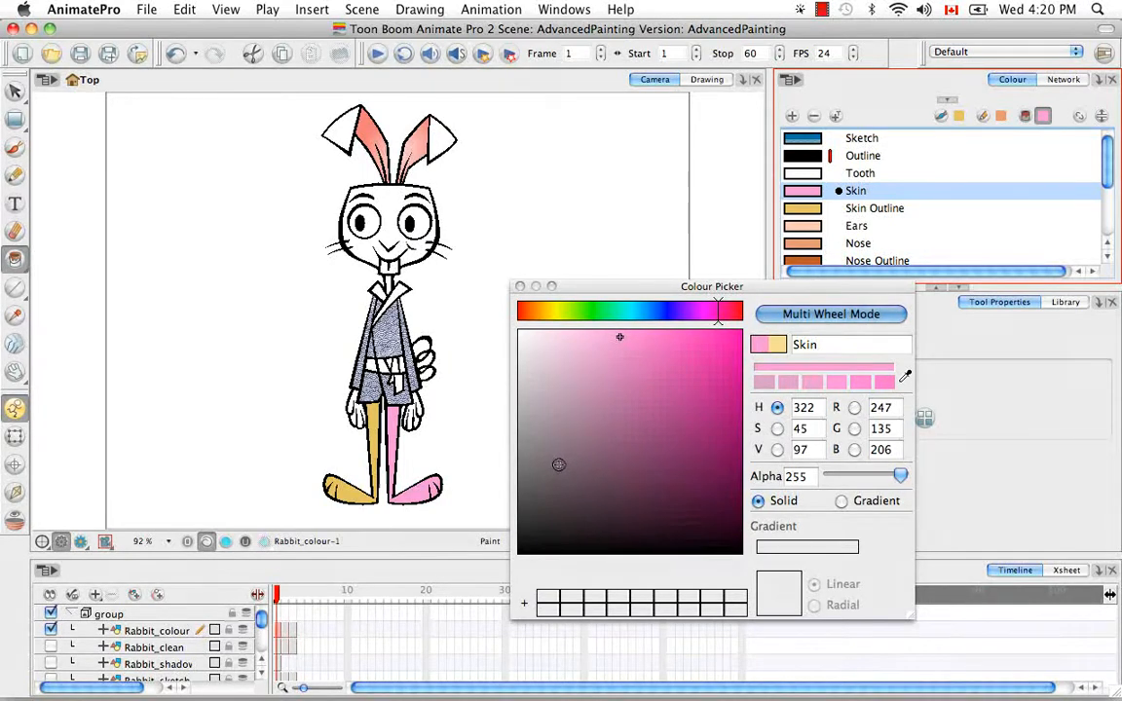
click(521, 287)
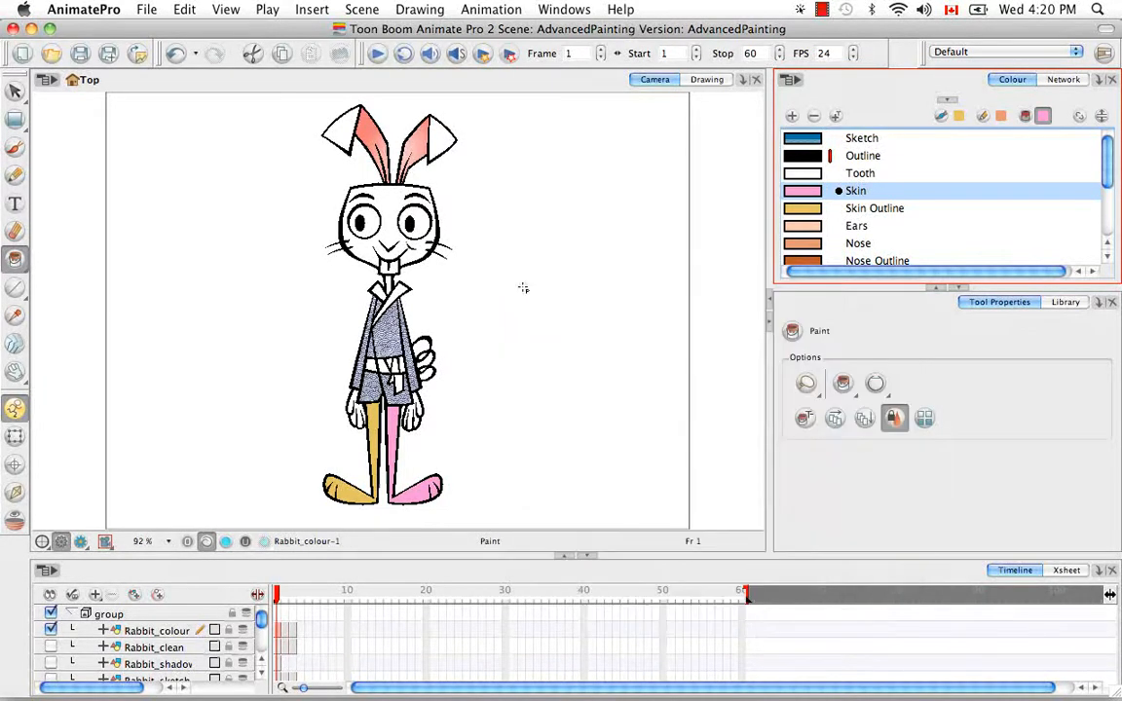
key(super+z)
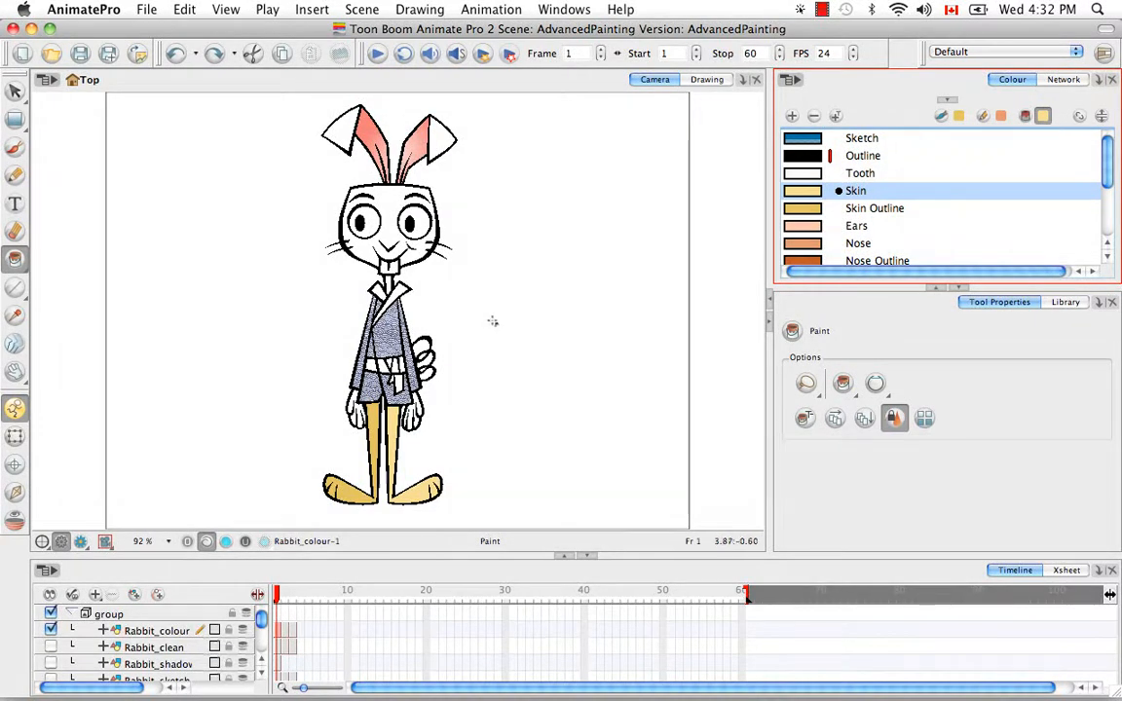
Shrink and tilt the Japanese print texture on the robe's torso with the Edit Gradient/Texture tool.
click(18, 119)
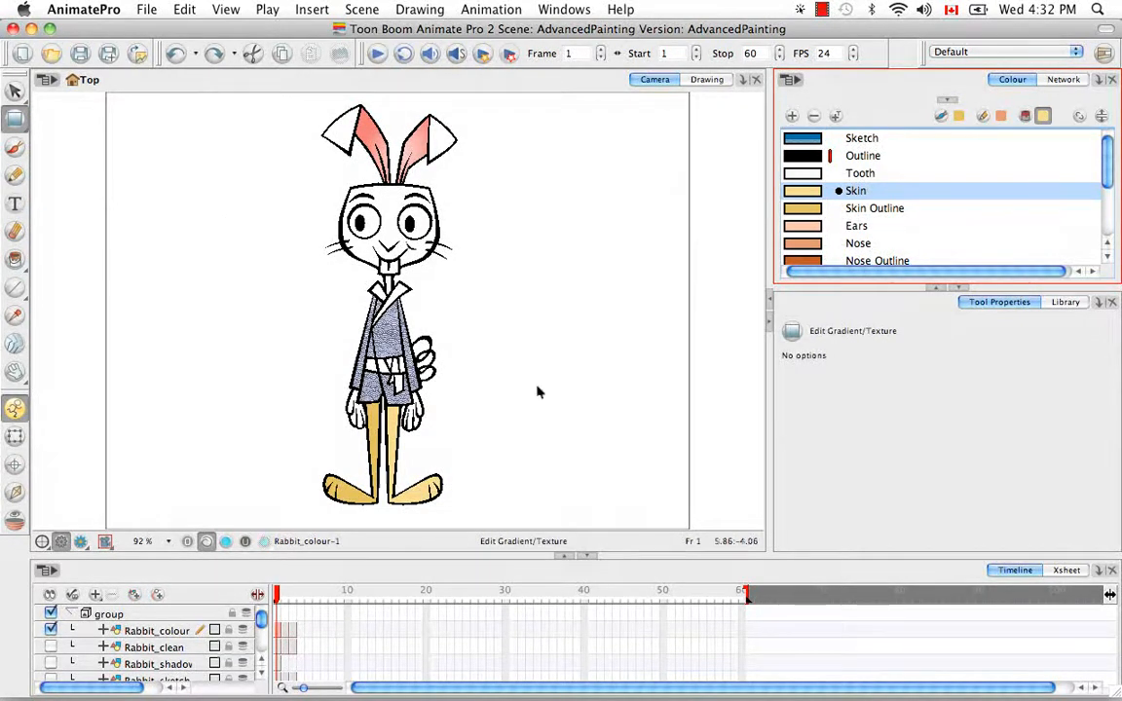
click(504, 315)
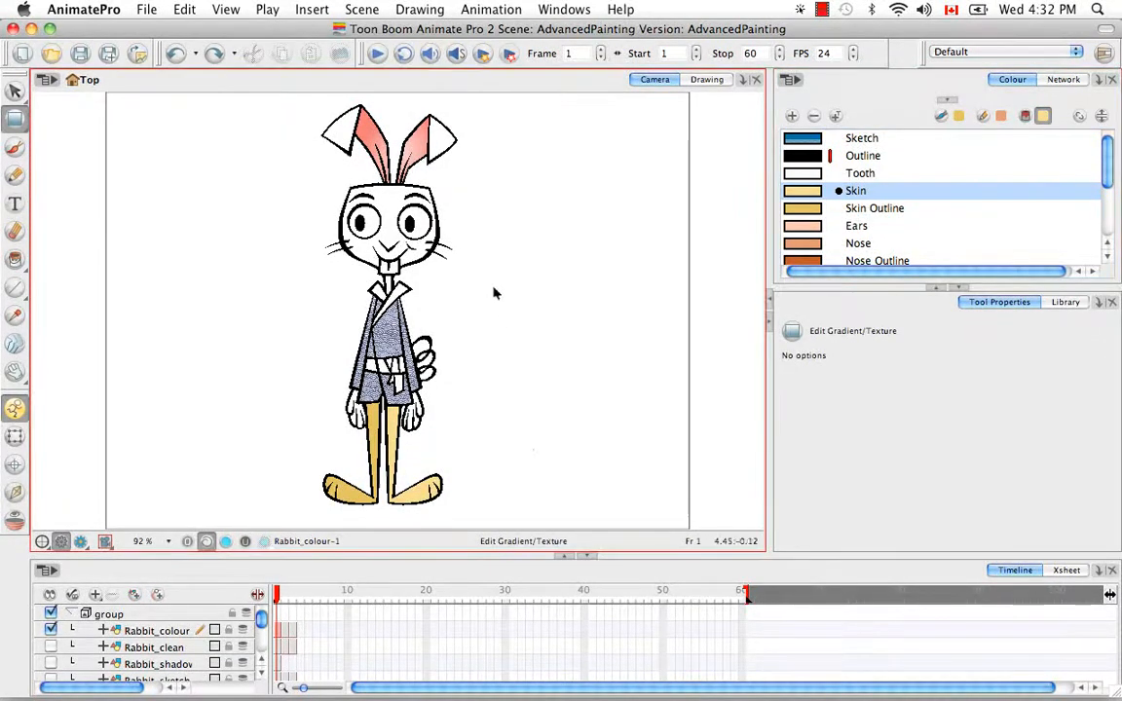
key(super+equal)
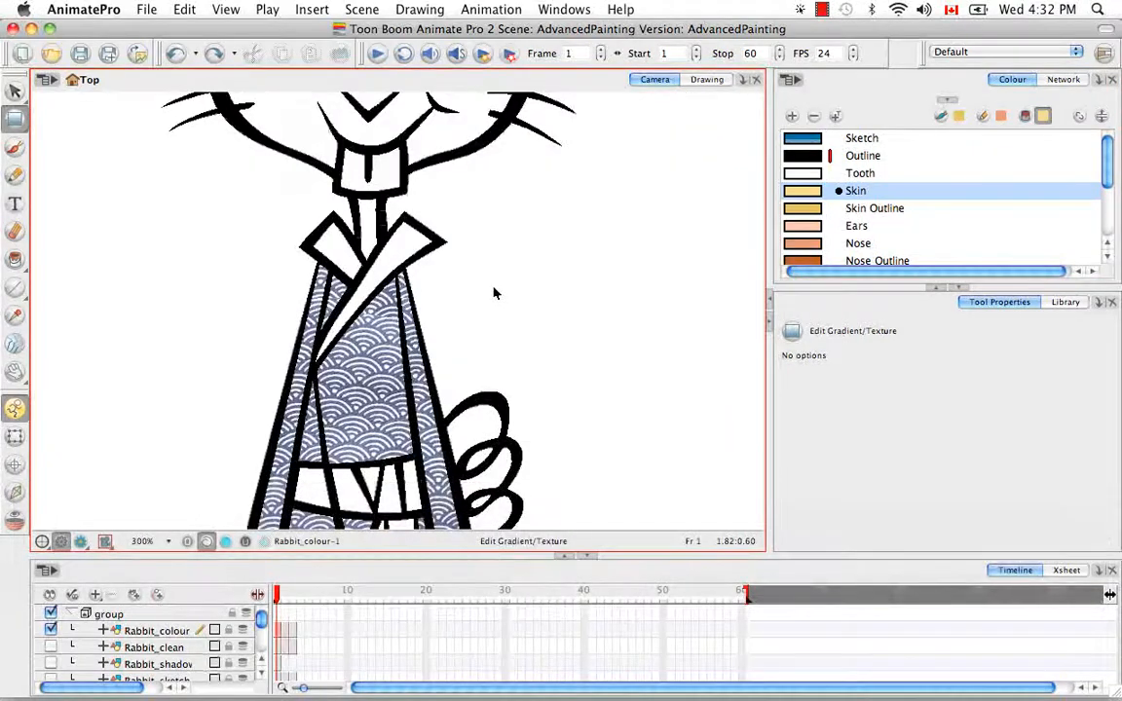
key(super+equal)
drag(494, 293, 552, 301)
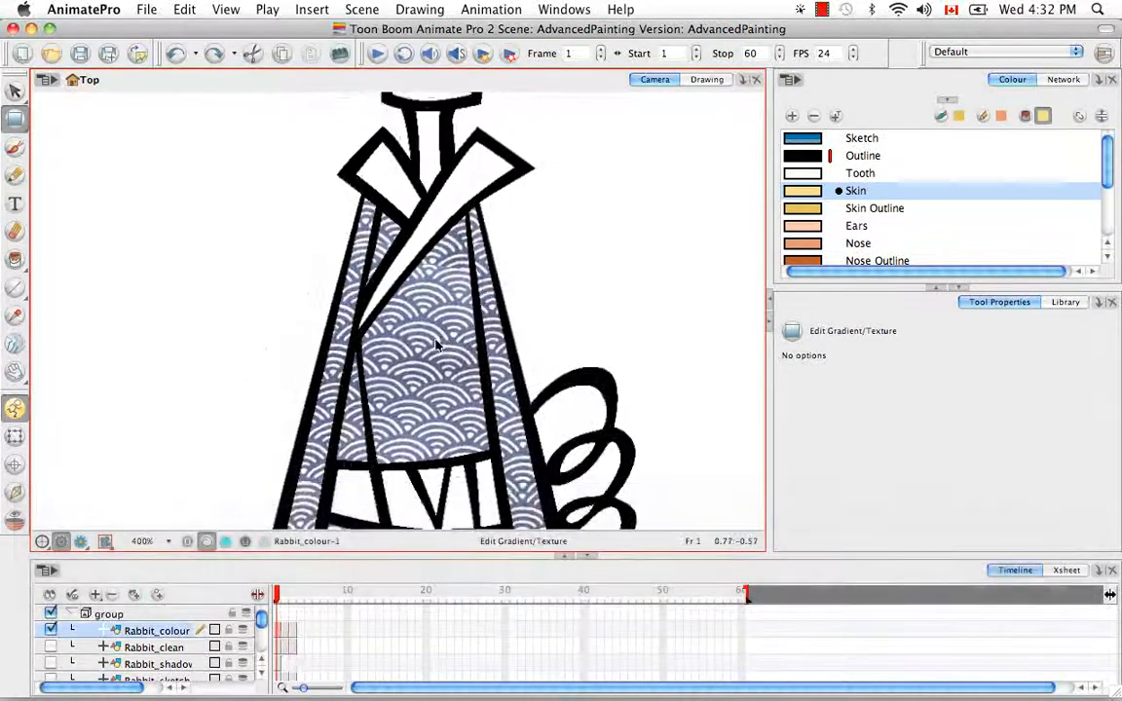
click(436, 345)
drag(635, 295, 541, 328)
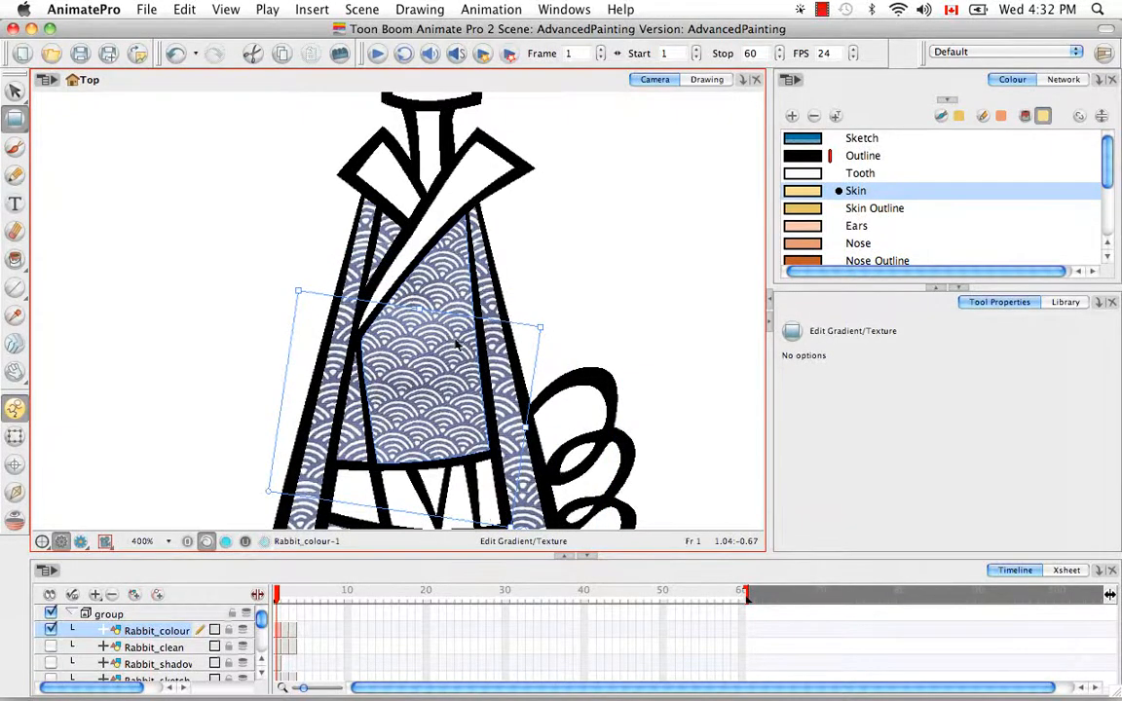
Straighten and enlarge the torso's print texture, and deselect it.
key(space)
drag(504, 416, 503, 341)
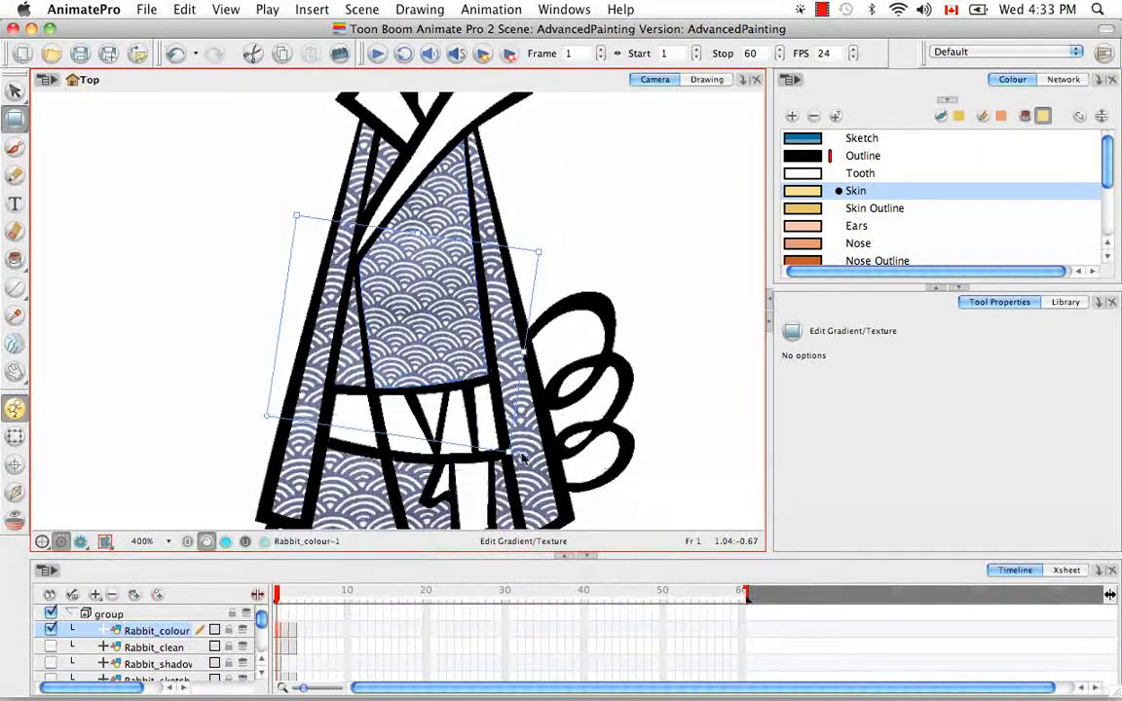
drag(527, 461, 534, 460)
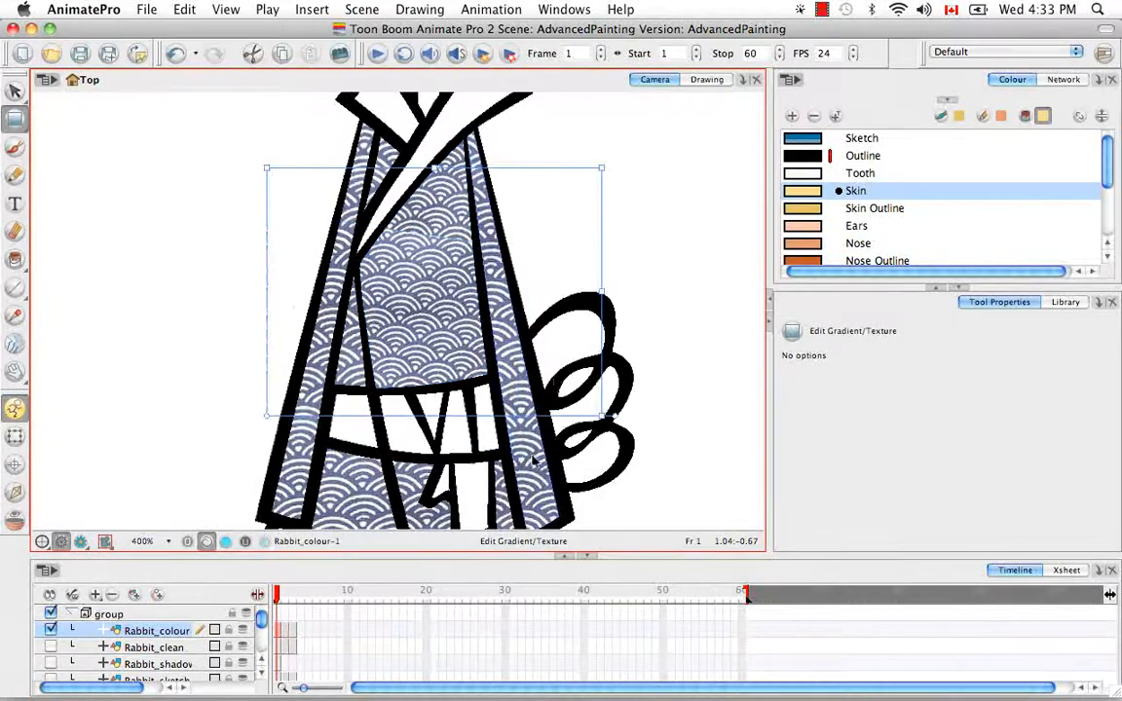
click(641, 256)
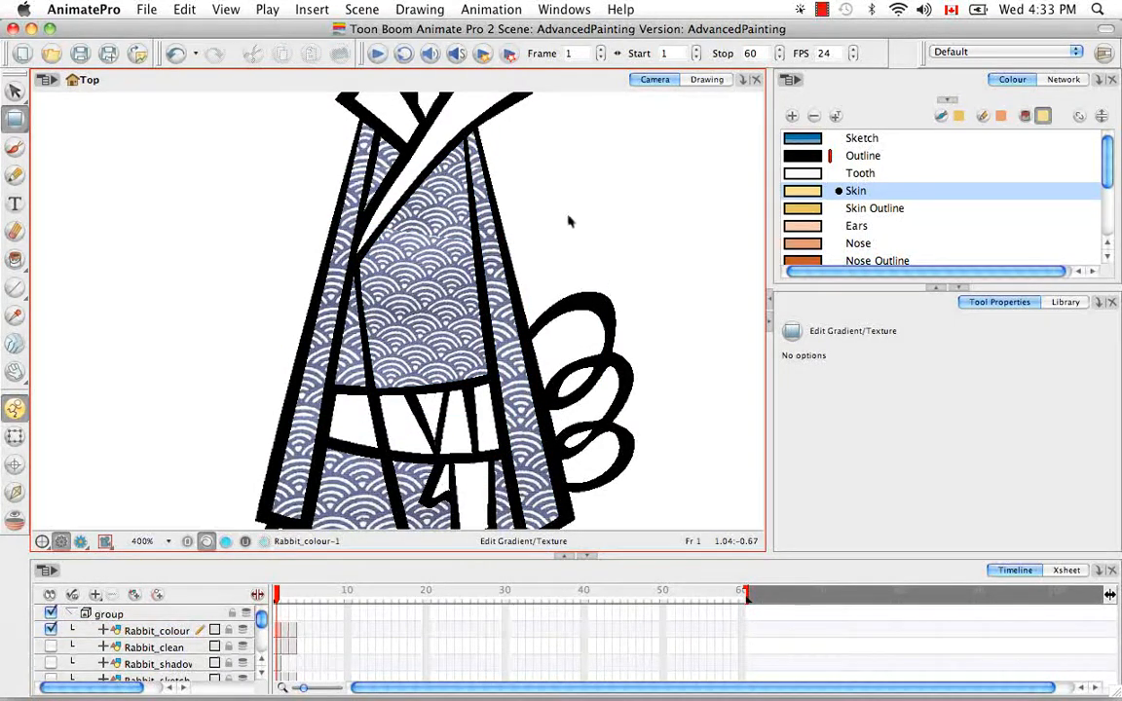
Fill the smaller collar flap of the robe with the Japanese print colour using the Paint tool.
key(space)
drag(548, 238, 560, 322)
drag(1106, 171, 1106, 222)
click(830, 256)
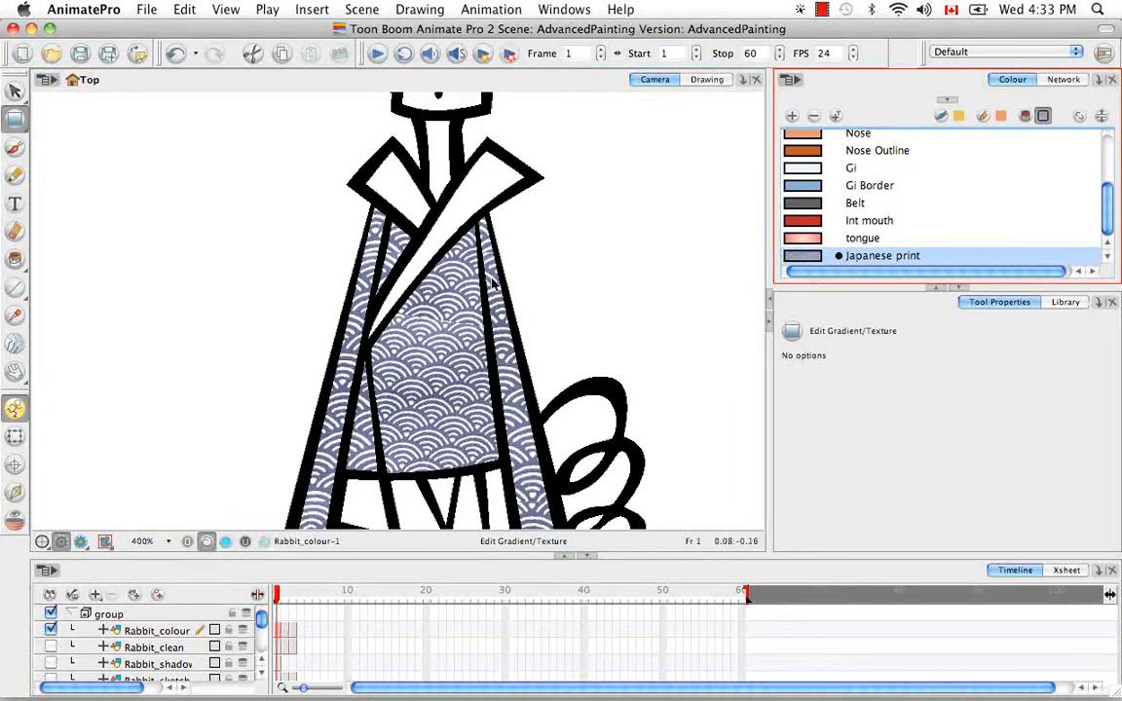
click(14, 258)
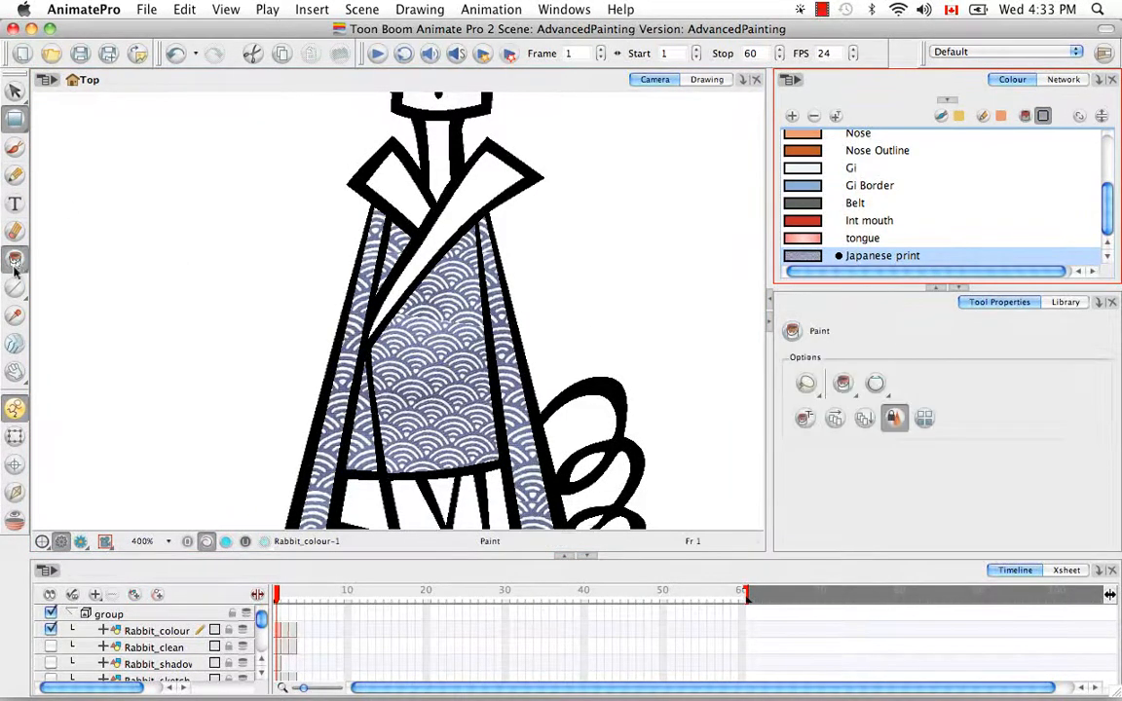
click(394, 173)
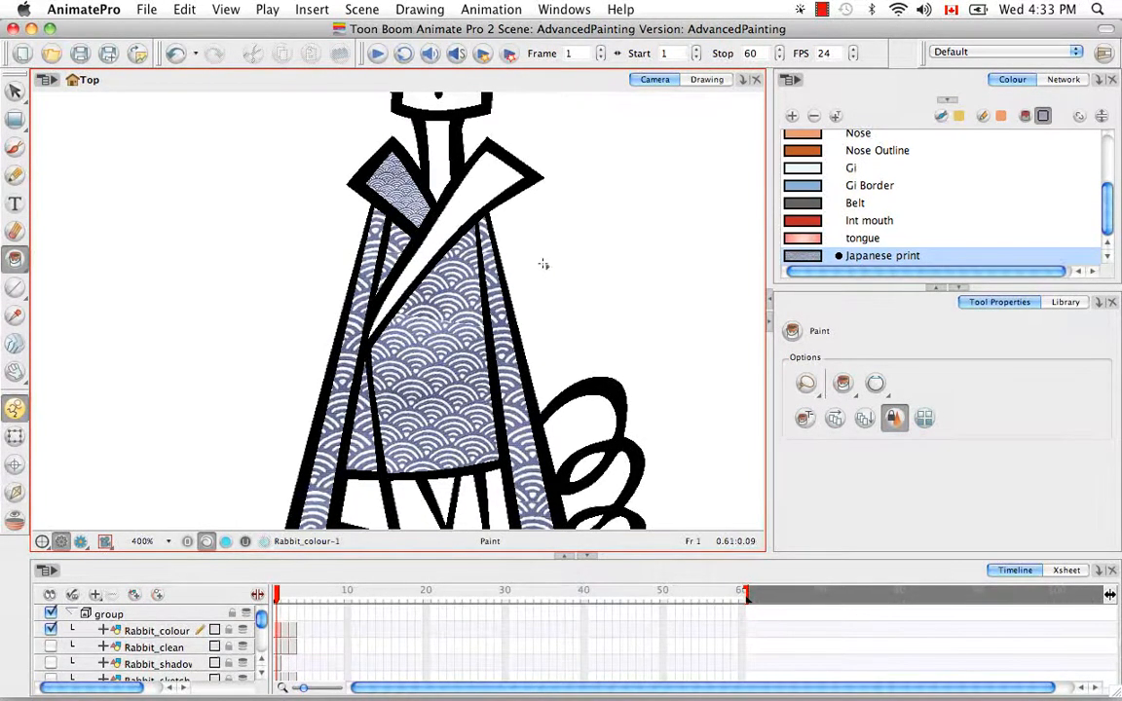
Undo the collar fill and the torso's texture edits.
key(super+z)
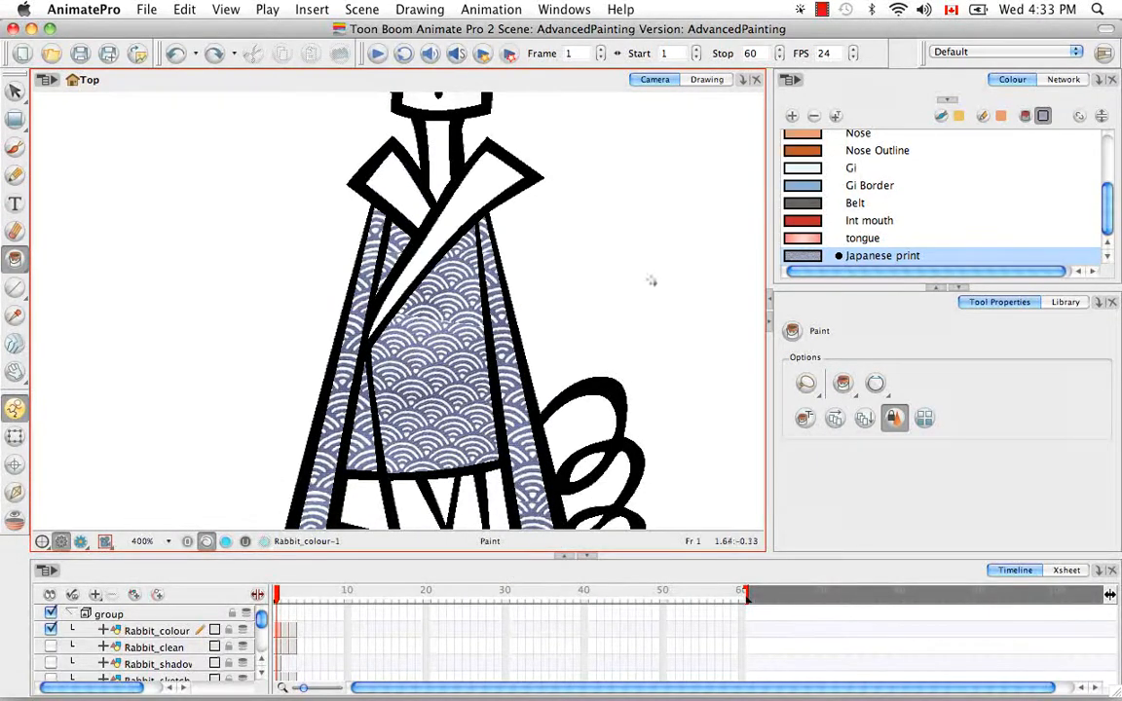
key(super+z)
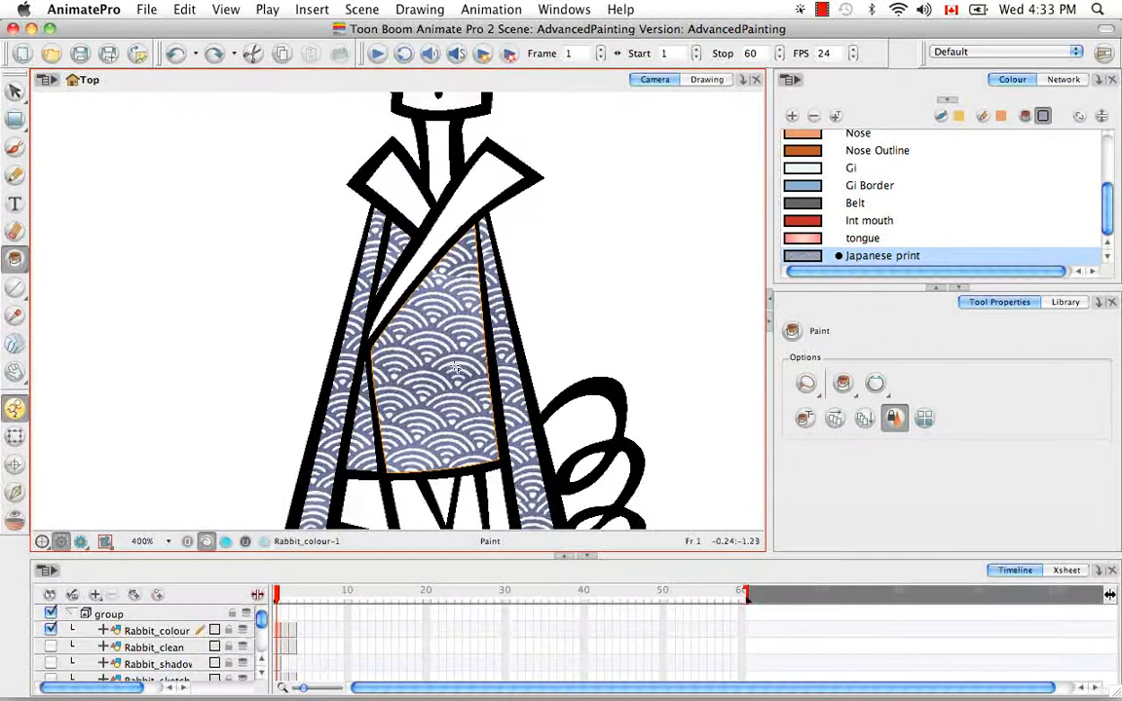
Select the robe's torso fill with the Select tool and store its colour gradient.
drag(14, 90, 73, 93)
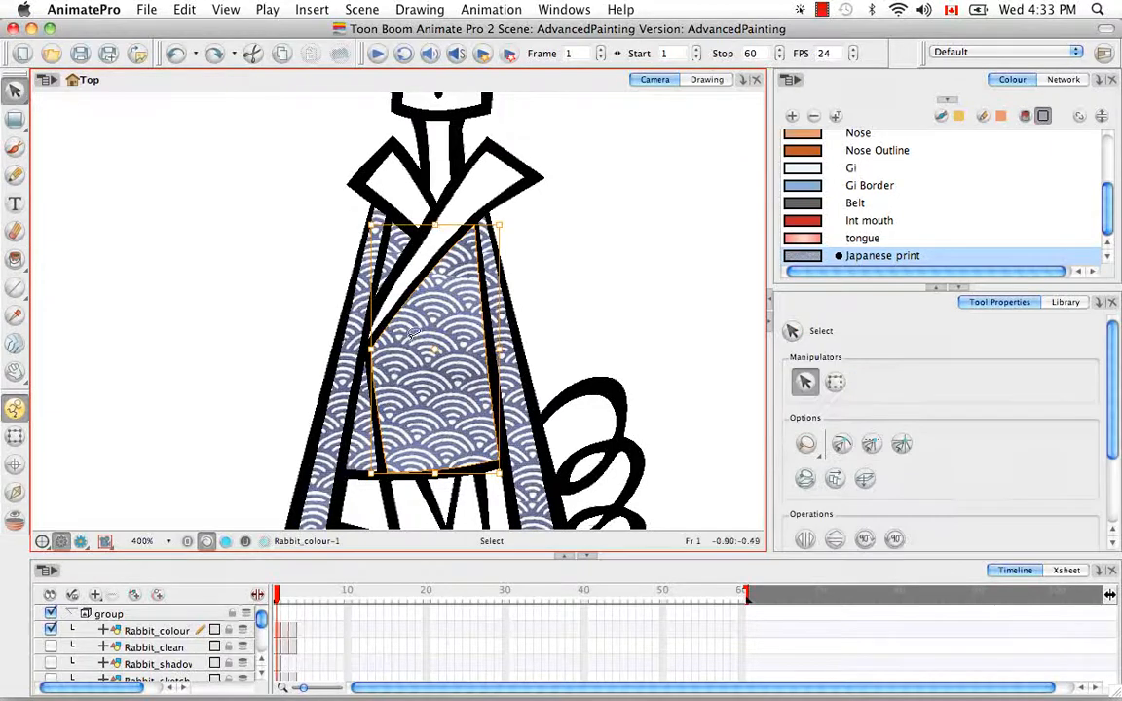
key(space)
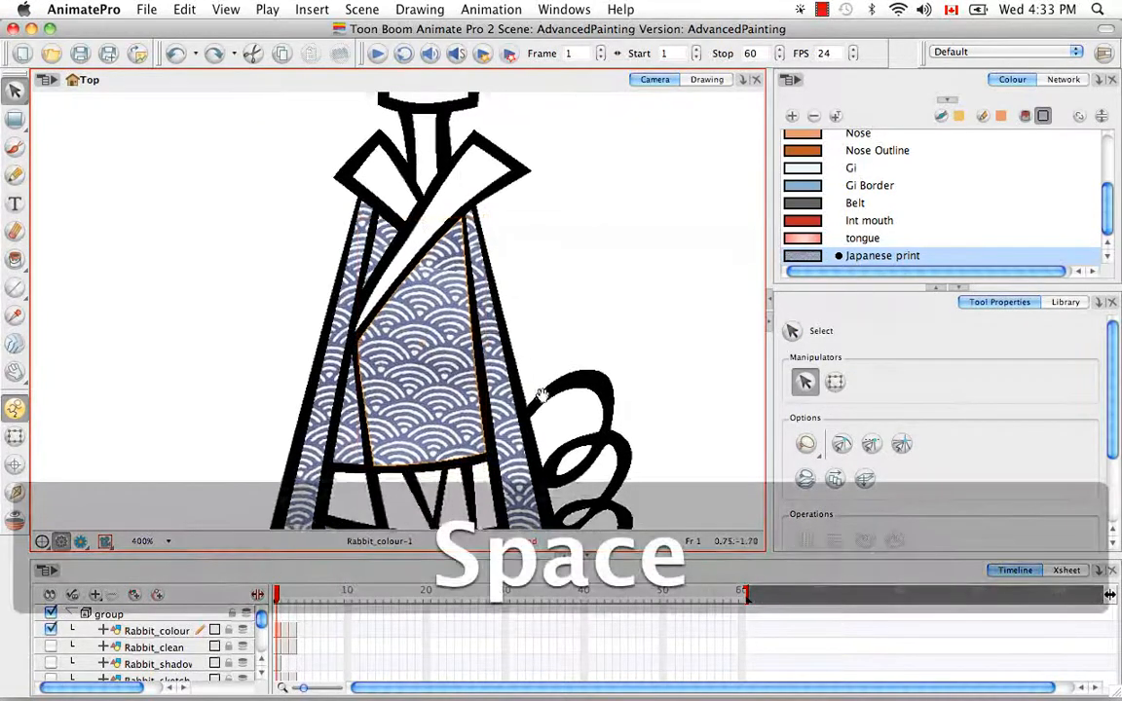
drag(577, 426, 551, 401)
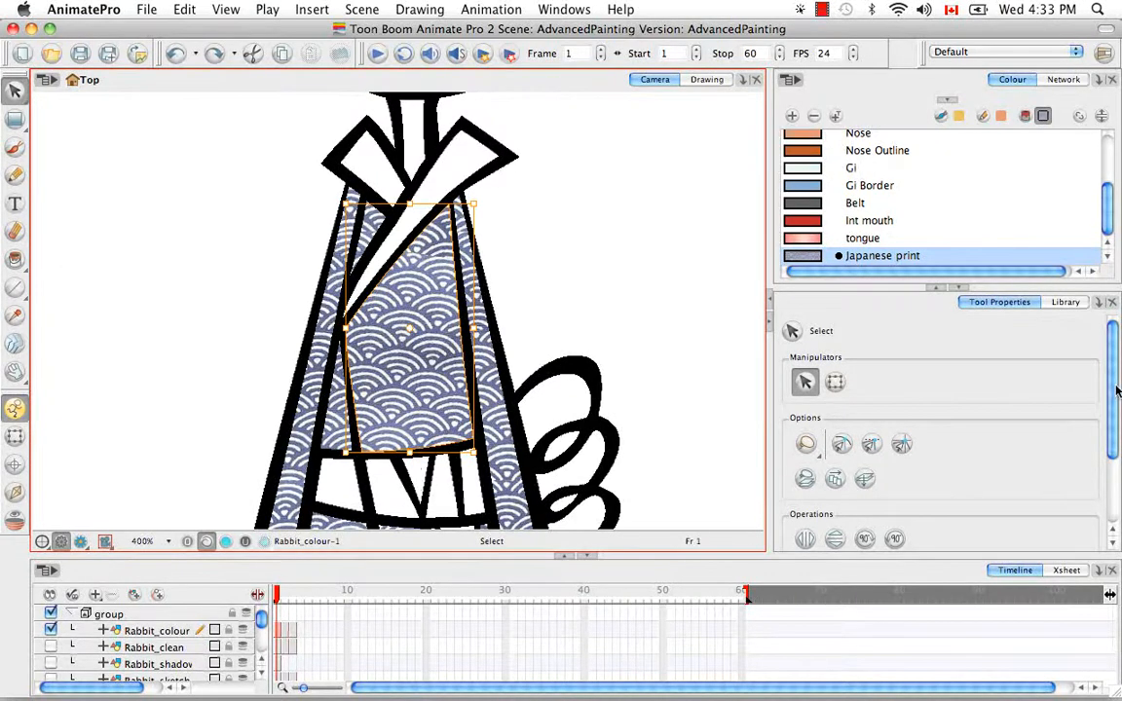
drag(1118, 385, 1116, 448)
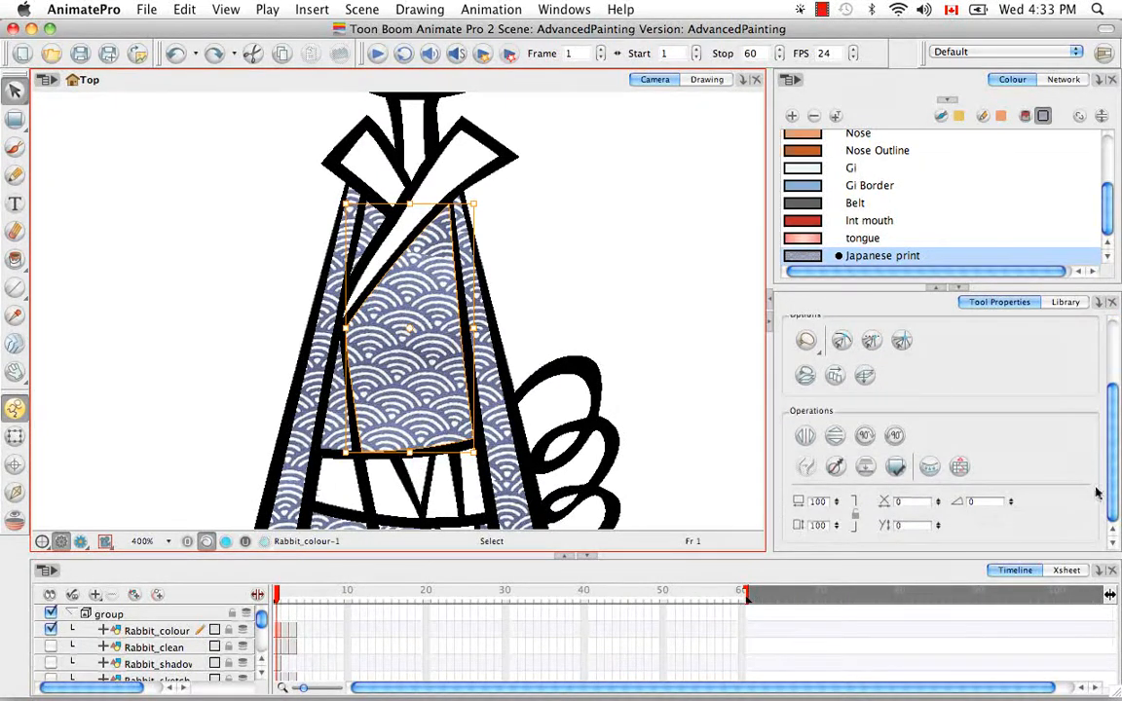
click(896, 467)
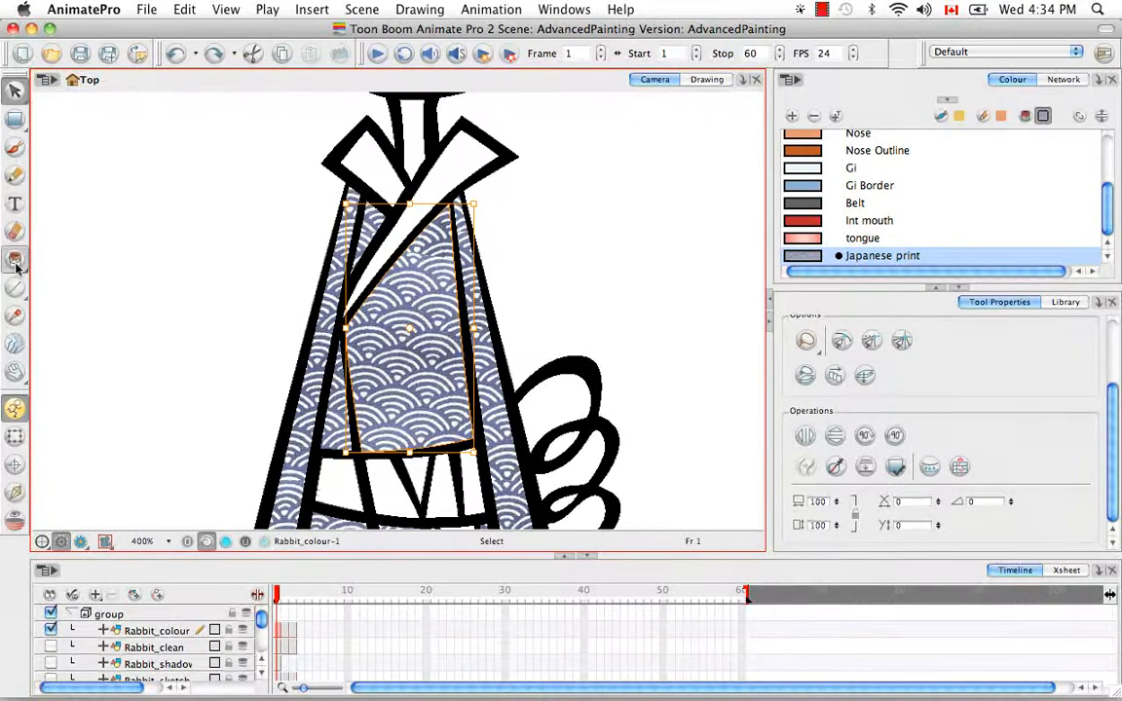
Fill the smaller collar flap with the Japanese print using the Paint tool's Use Stored Colour Gradient option.
drag(15, 259, 54, 266)
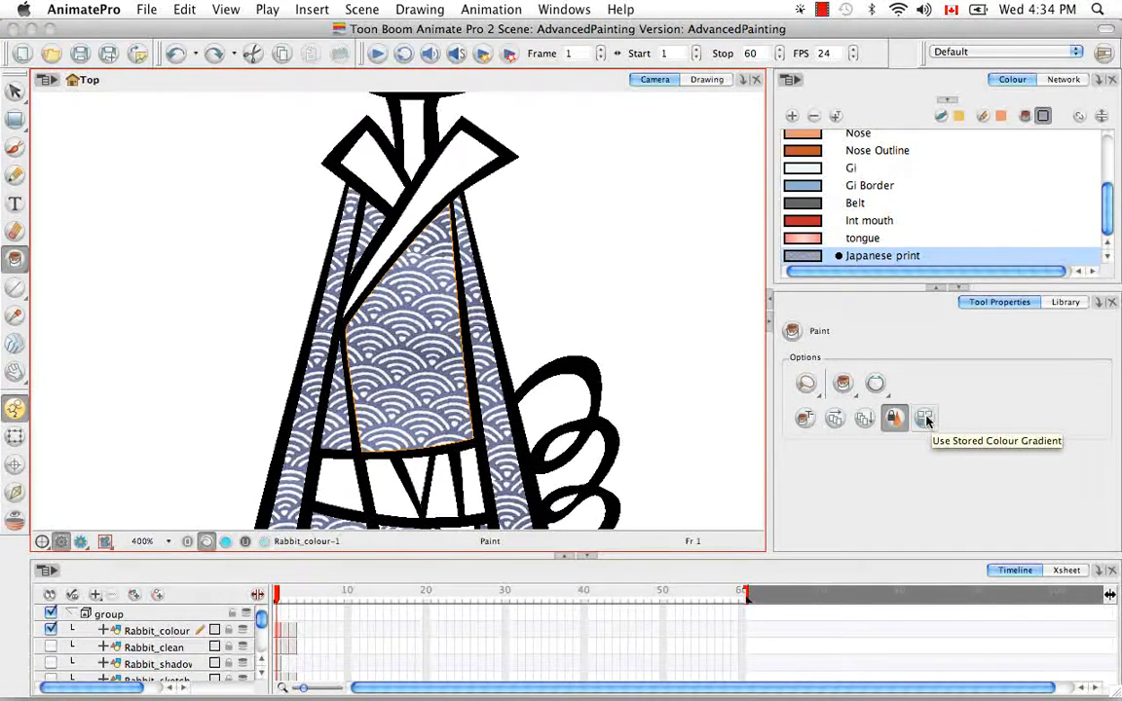
click(925, 419)
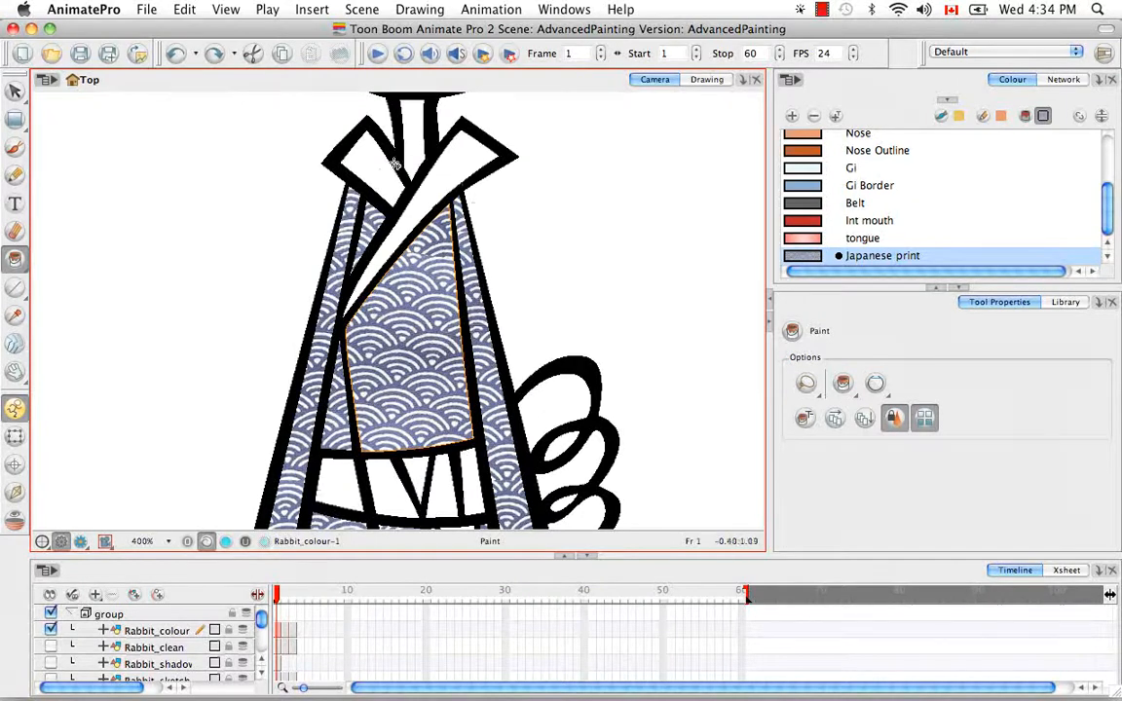
click(340, 151)
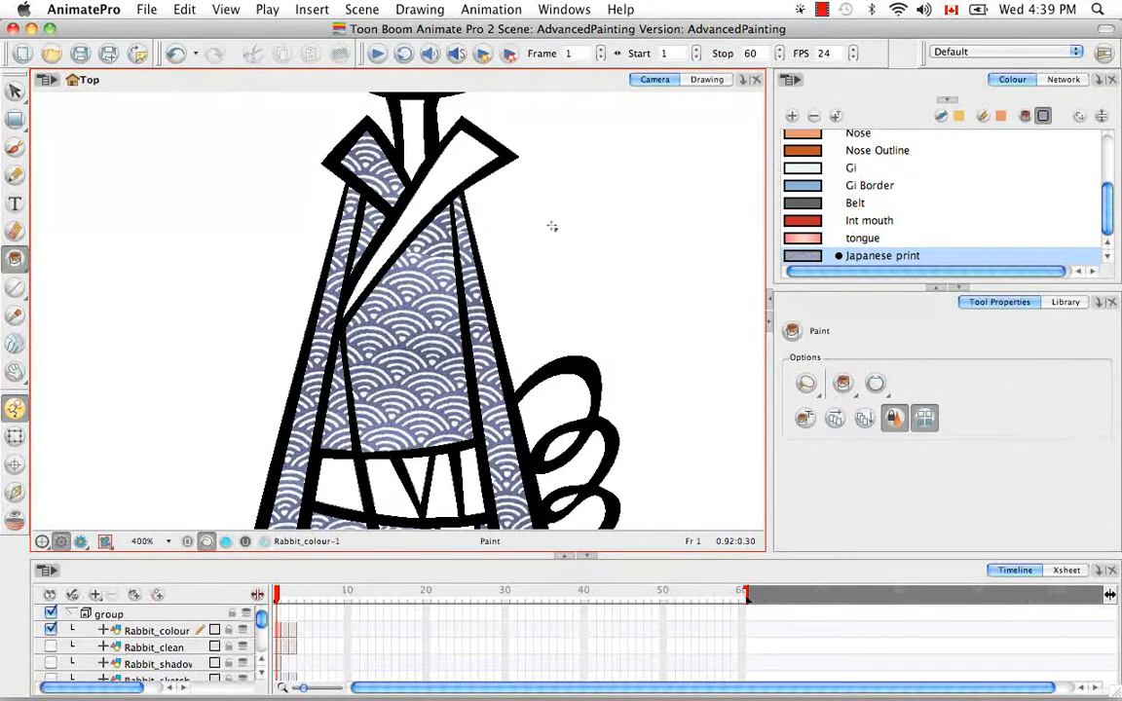
Show the Rabbit_clean layer, hide Rabbit_colour, and review frames 1 and 2 with the view reset.
click(51, 647)
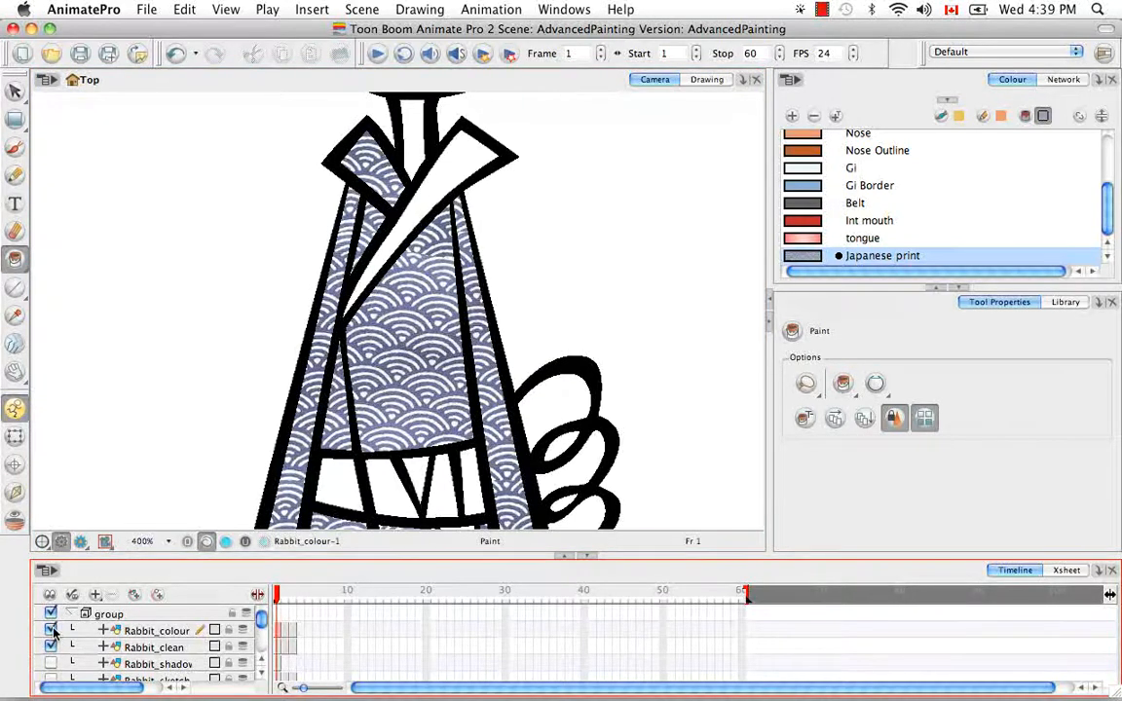
click(51, 630)
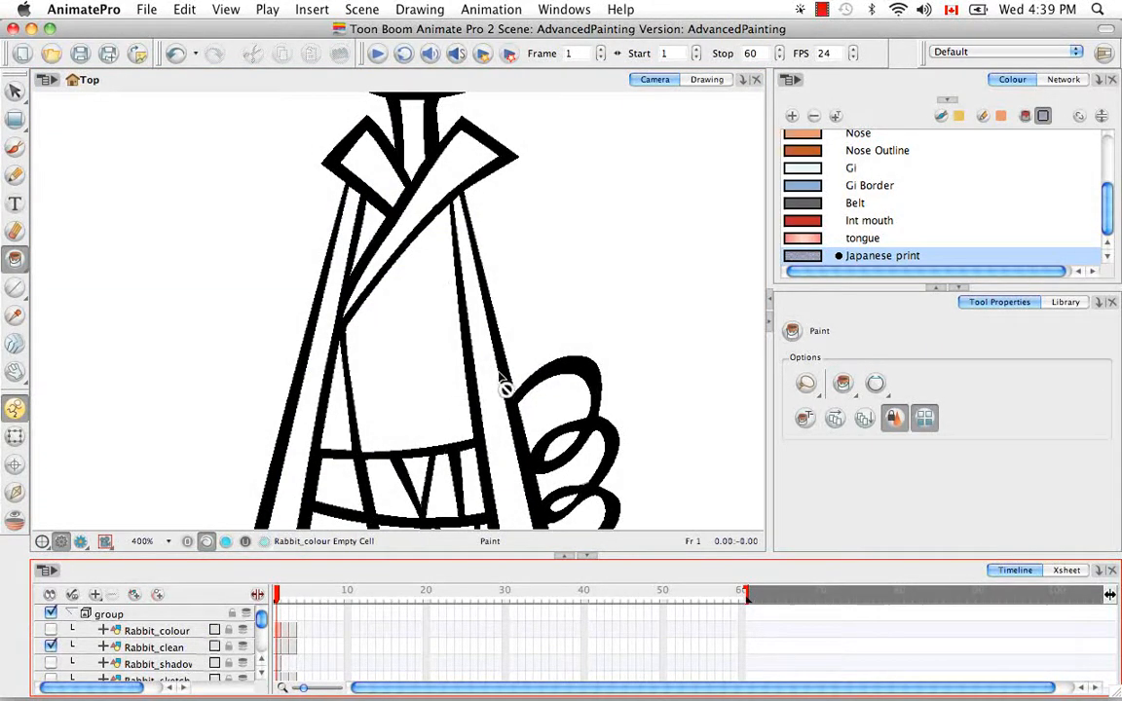
click(645, 540)
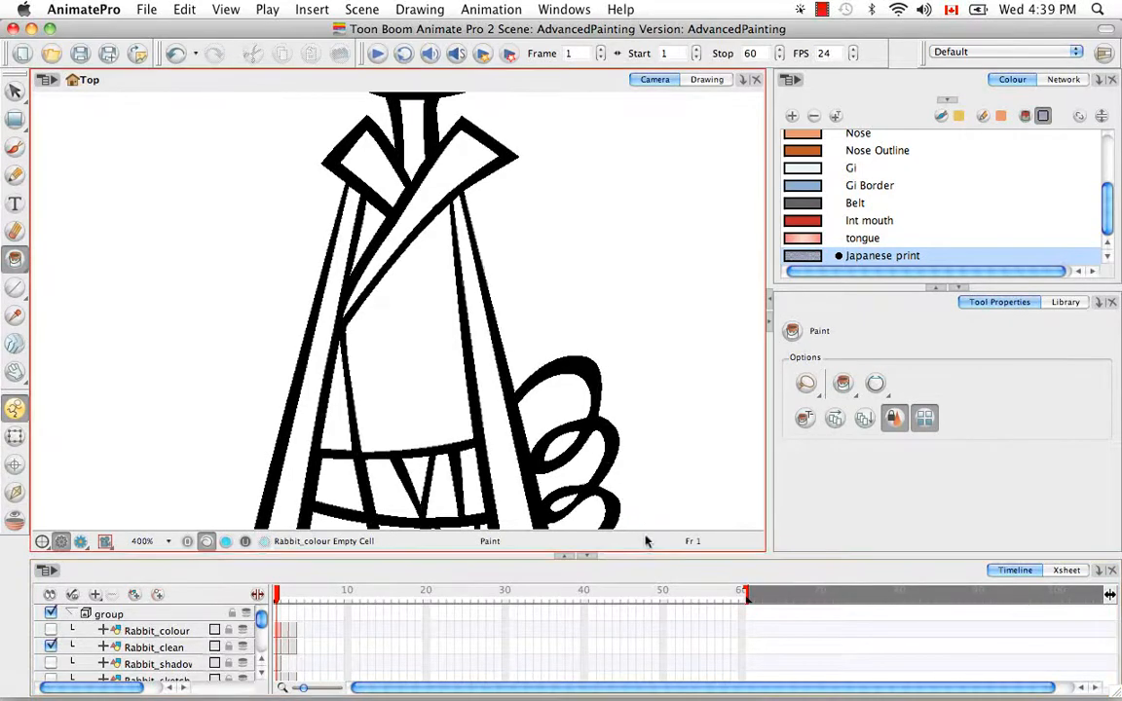
key(shift+m)
click(279, 598)
click(283, 598)
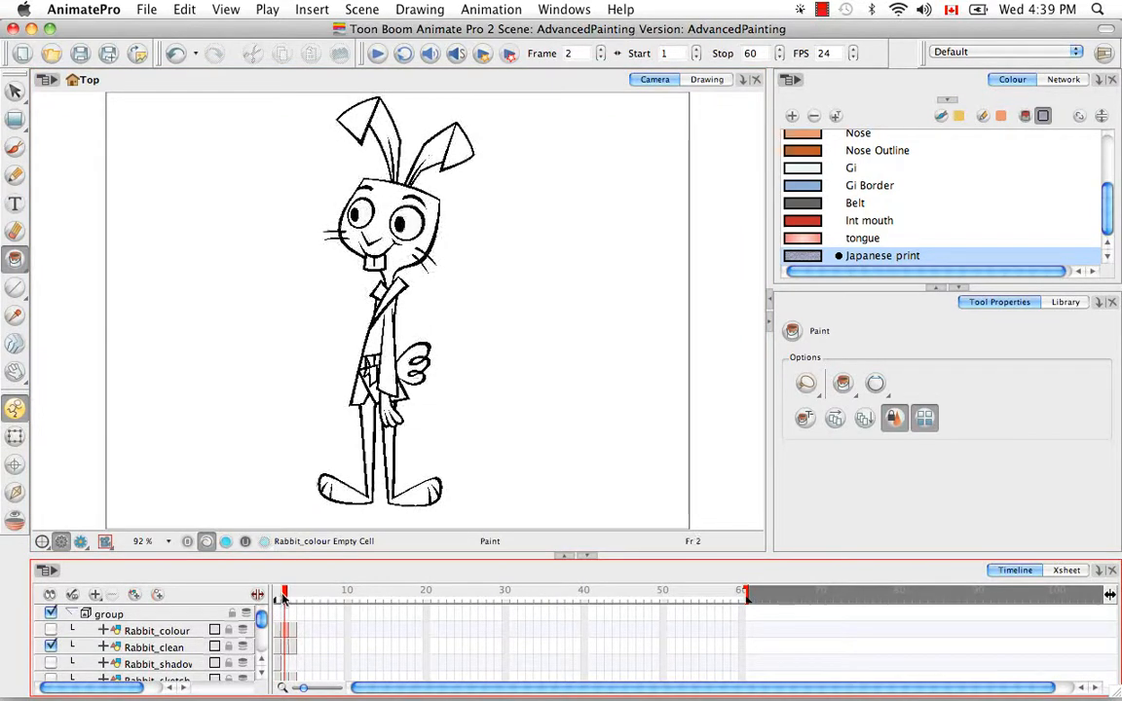
mouse_move(284, 598)
mouse_down()
mouse_move(293, 600)
mouse_move(276, 597)
mouse_up()
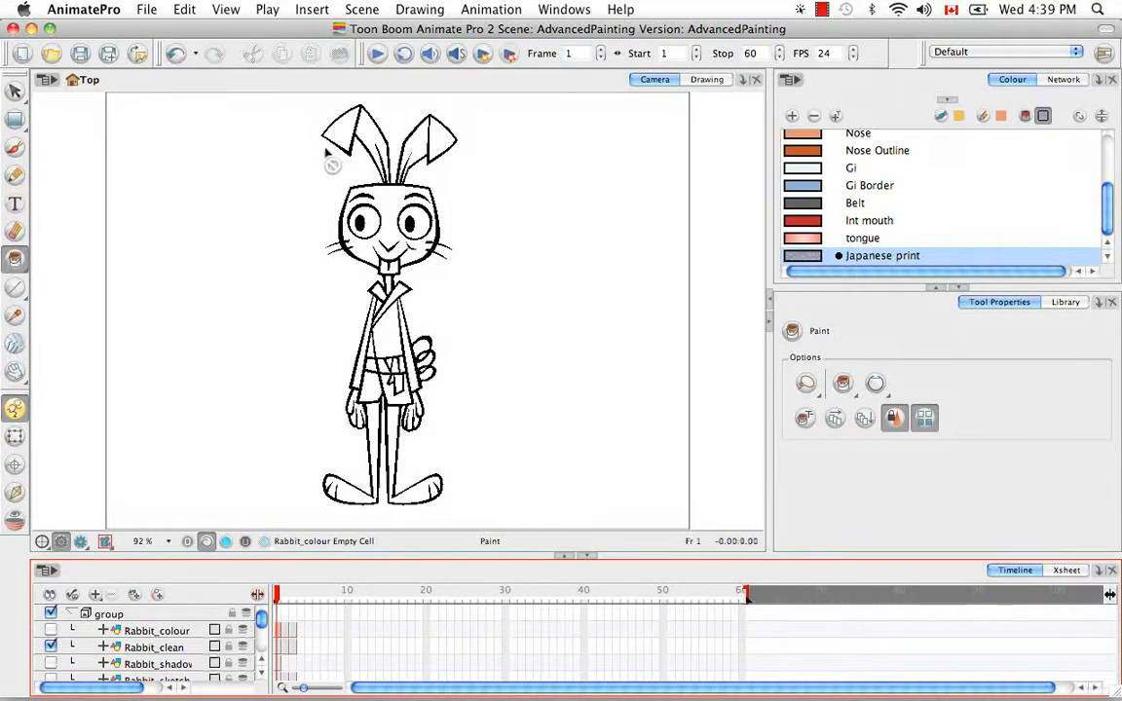
Open the Rabbit_clean drawing at frame 1 in the Drawing view, showing the whole rabbit.
click(712, 81)
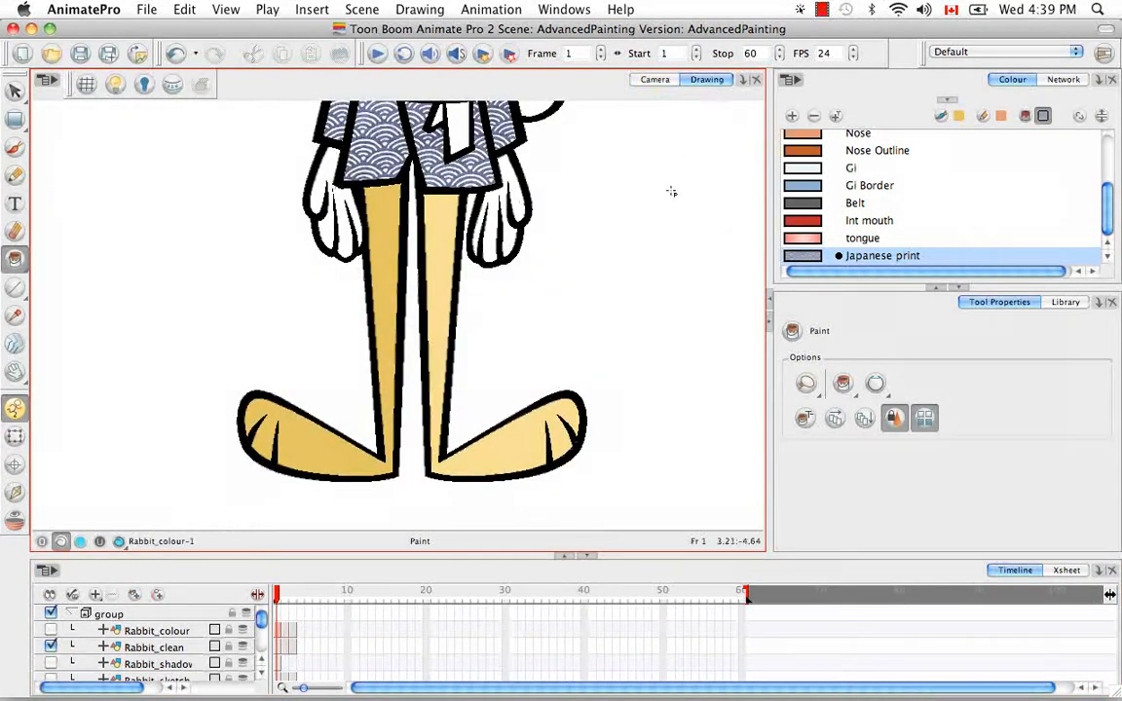
click(280, 648)
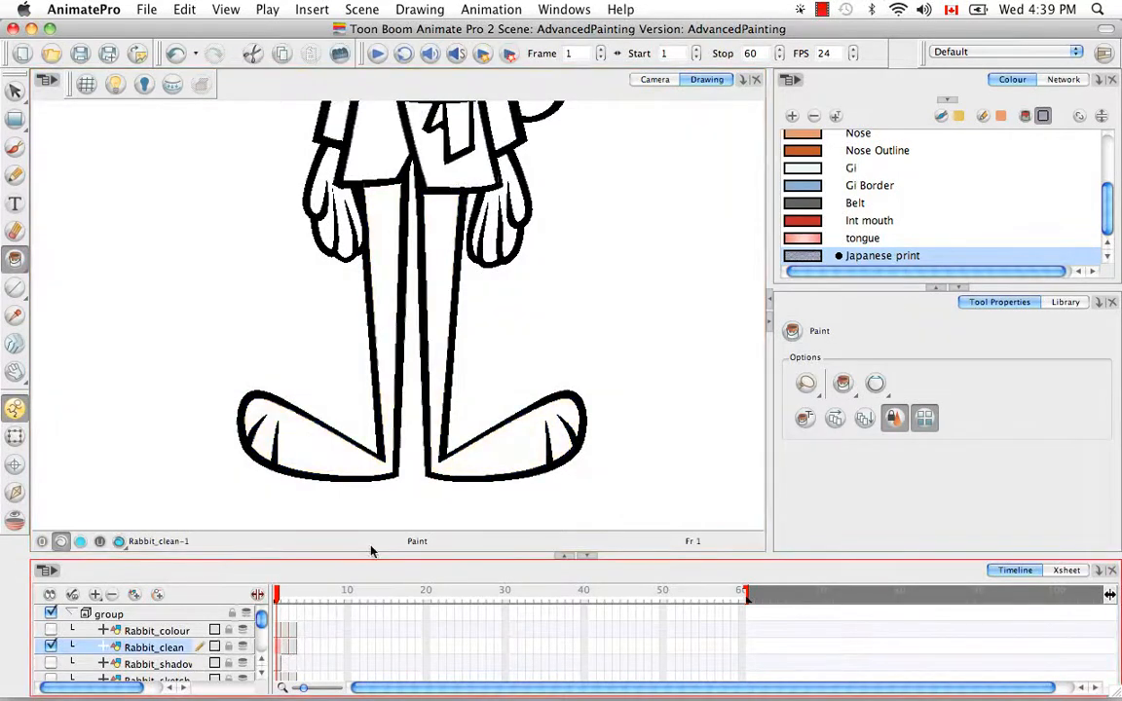
click(548, 551)
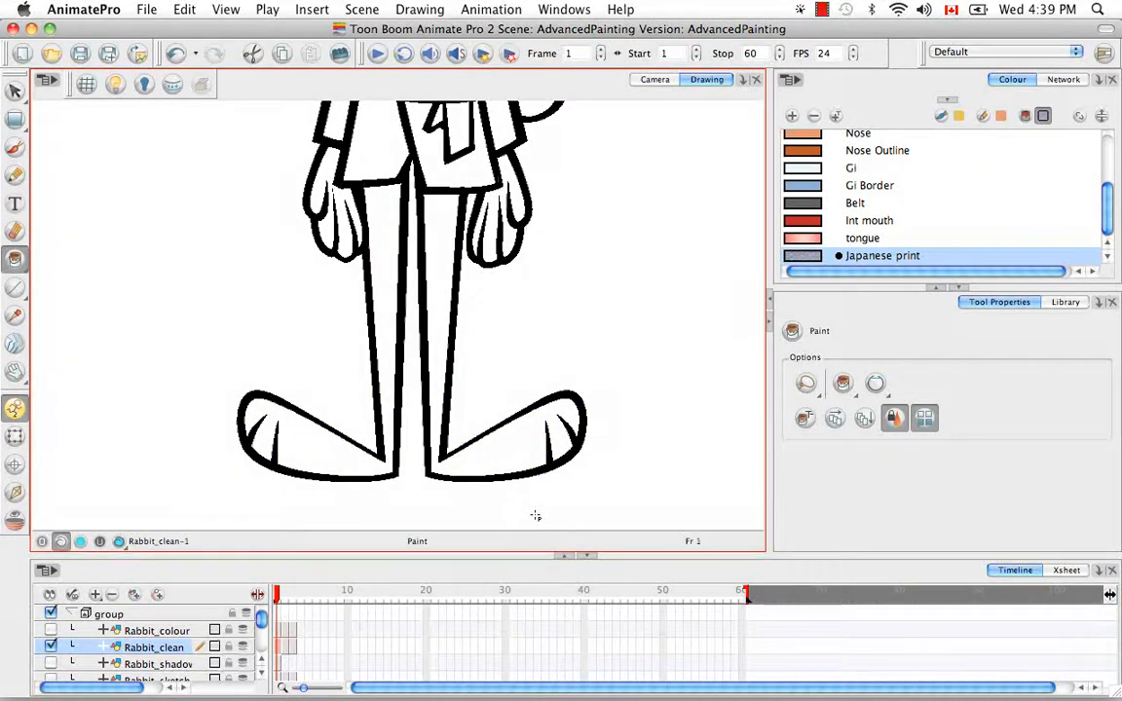
key(shift+m)
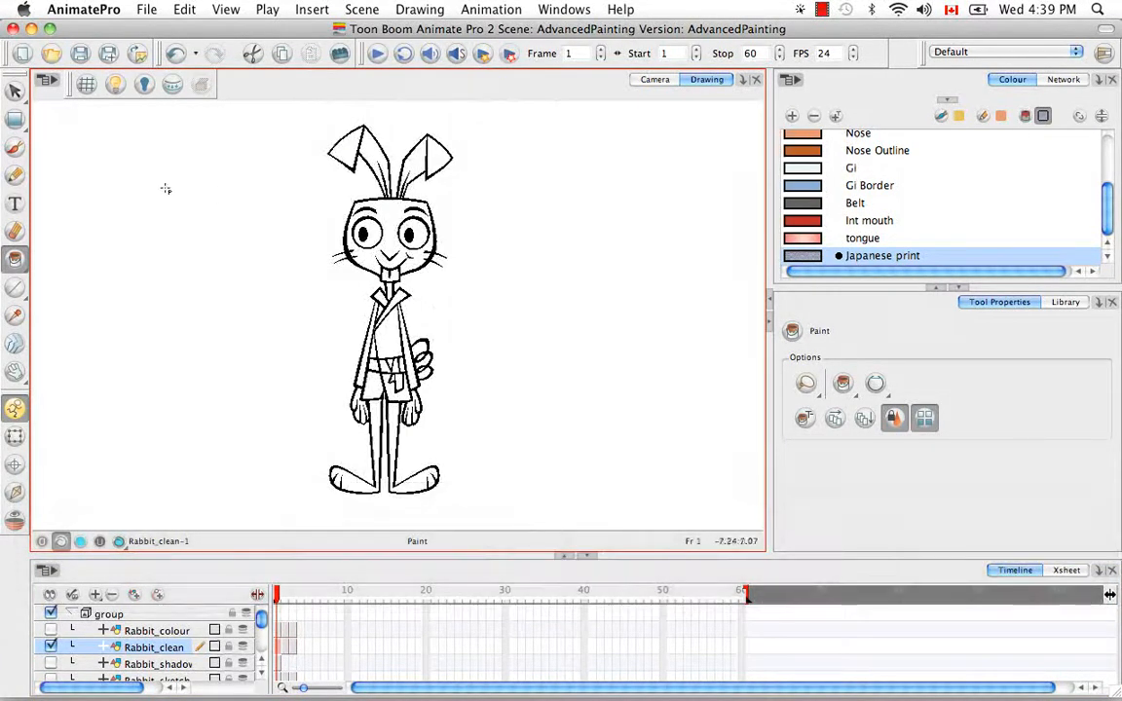
Select the whole rabbit, create colour art from its line art, and display the Colour Art layer.
click(17, 91)
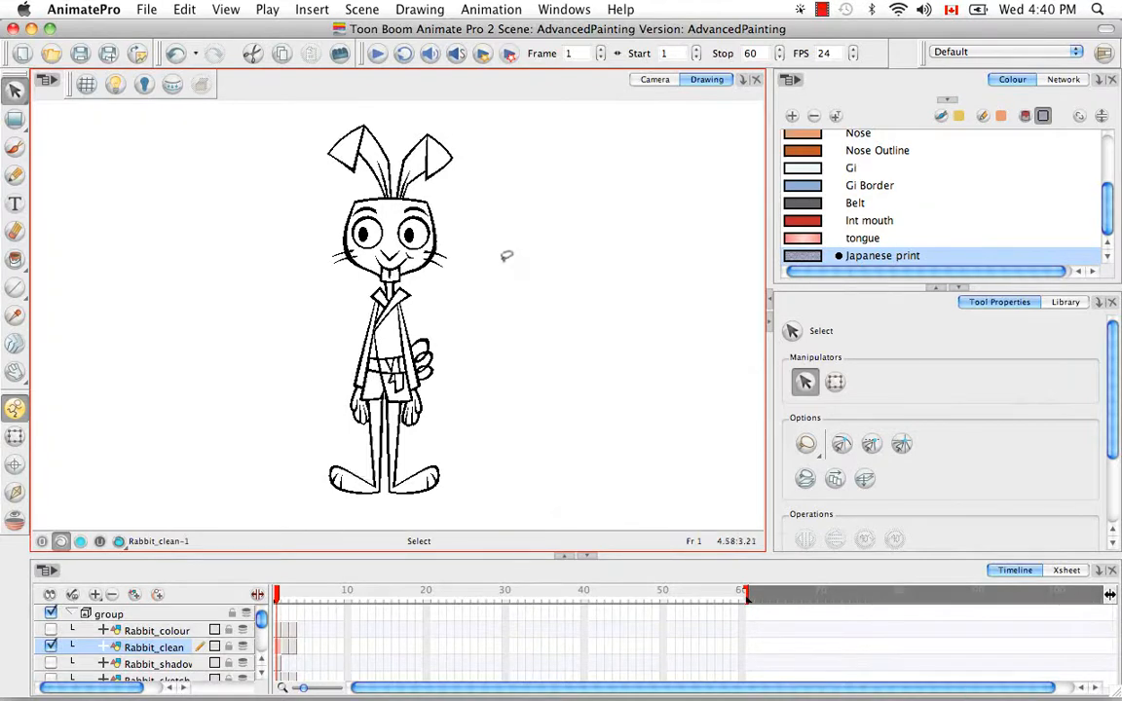
mouse_move(520, 245)
mouse_down()
mouse_move(491, 118)
mouse_move(224, 297)
mouse_move(542, 353)
mouse_move(458, 156)
mouse_up()
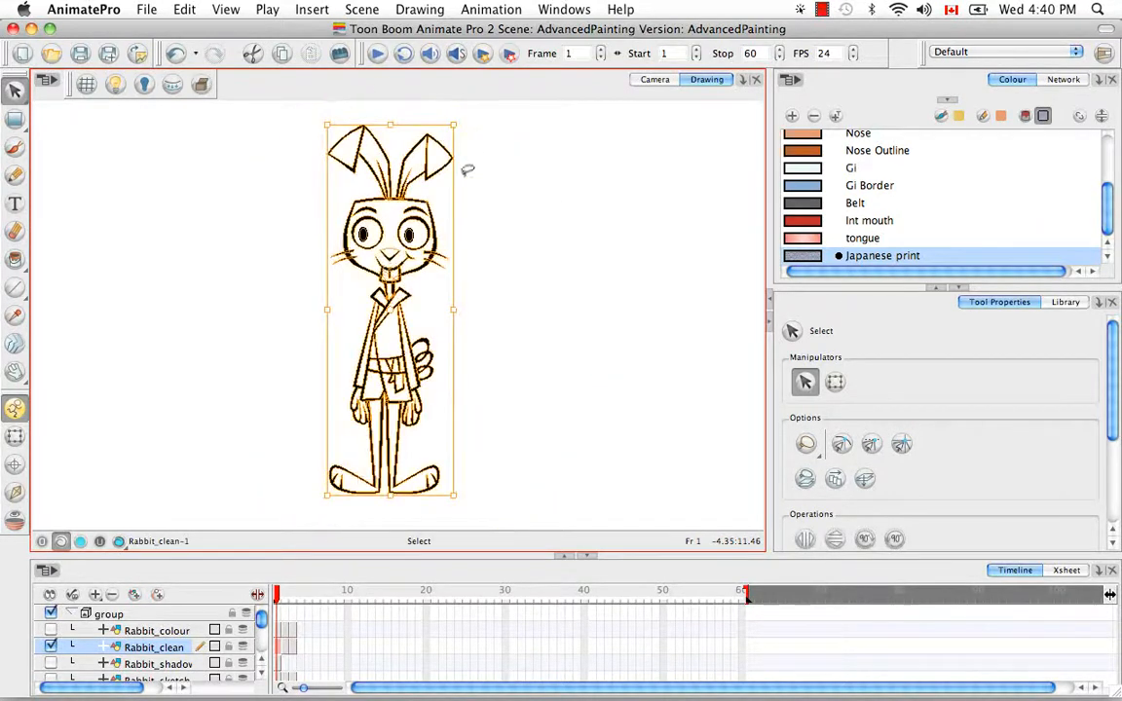
click(173, 88)
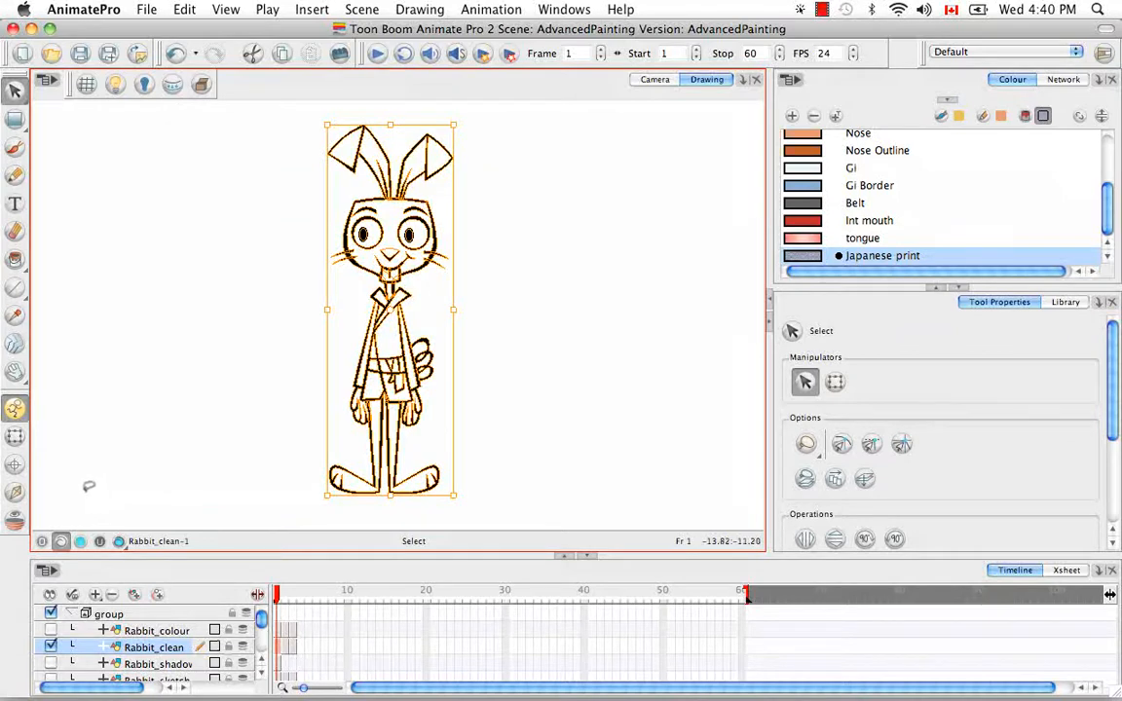
click(81, 541)
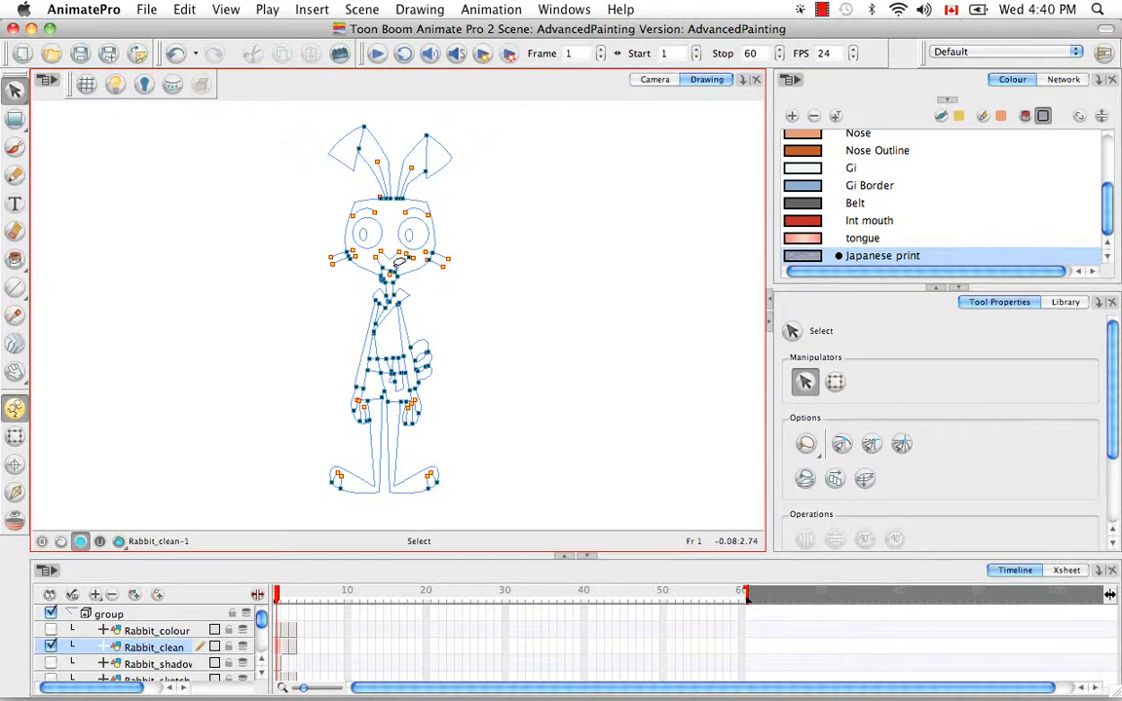
click(119, 541)
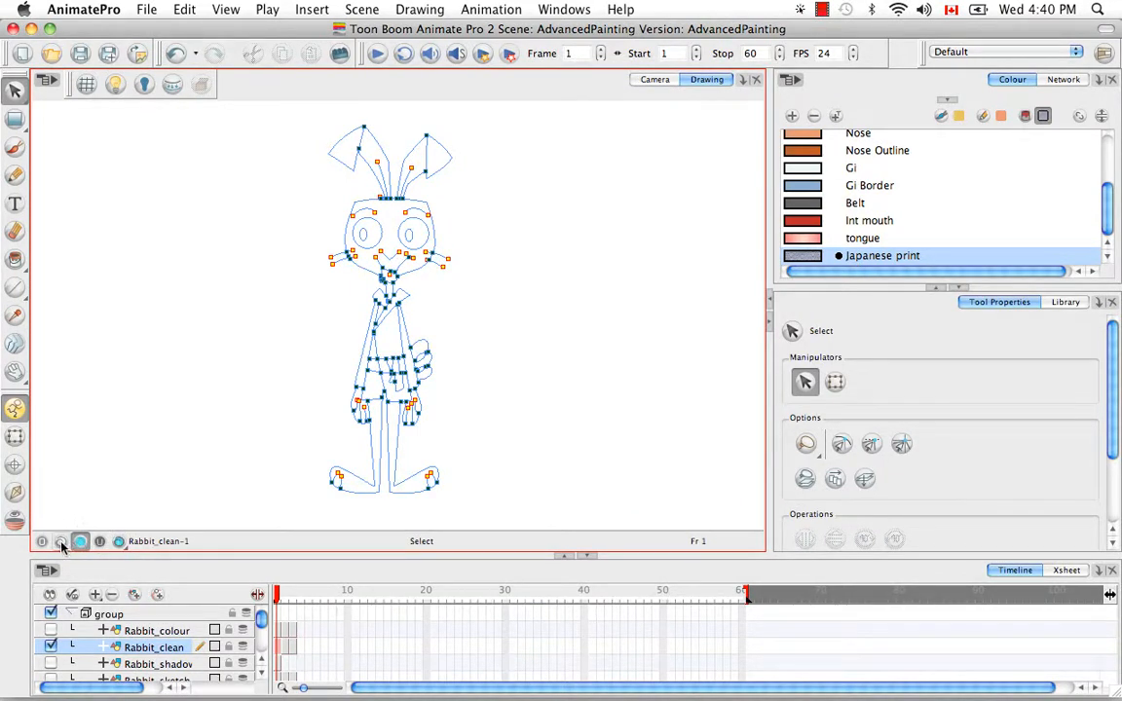
Undo the colour art creation, return to the Line Art layer, and deselect the rabbit.
key(super+z)
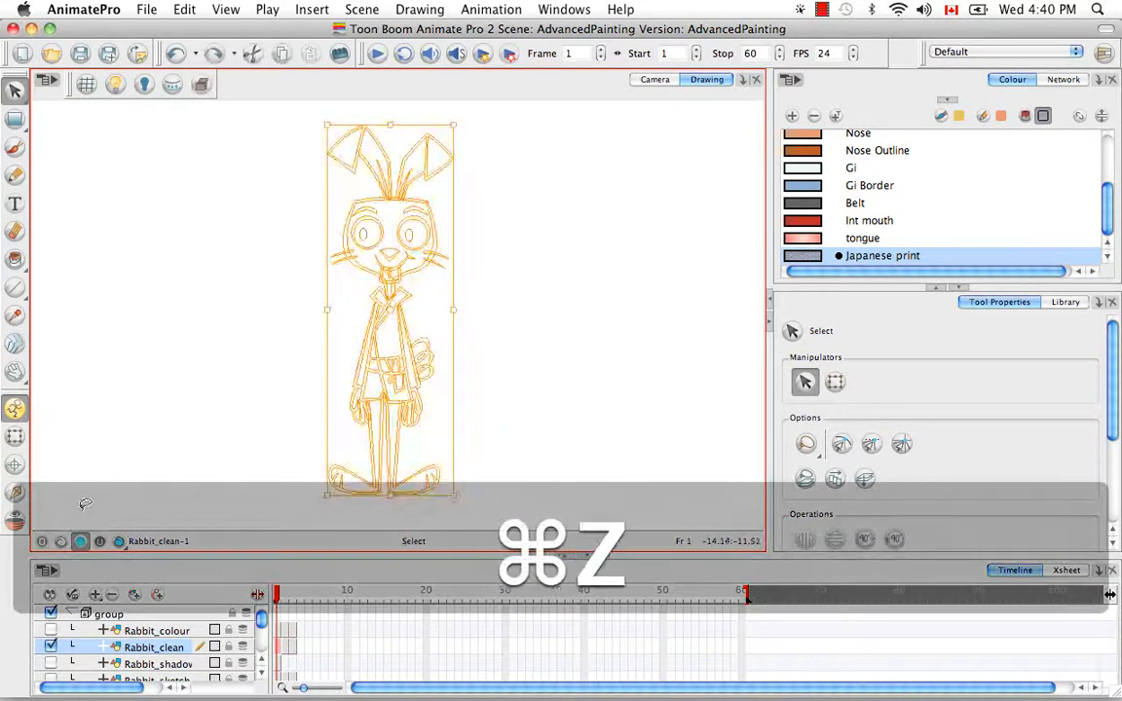
click(78, 542)
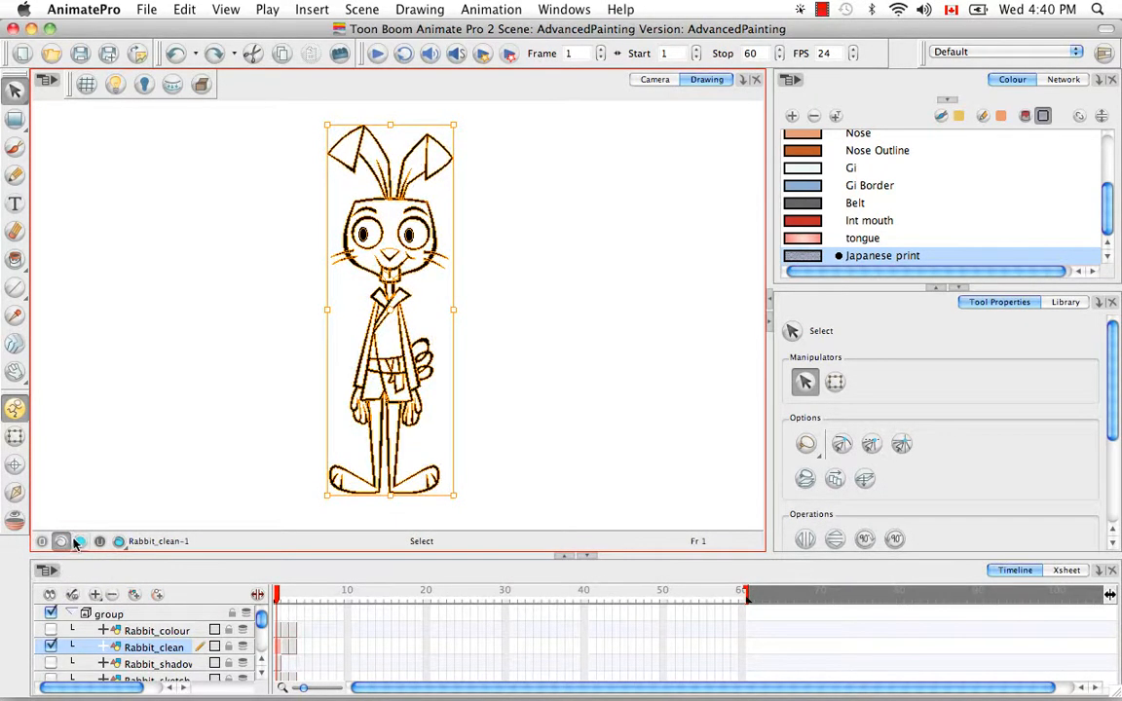
click(513, 293)
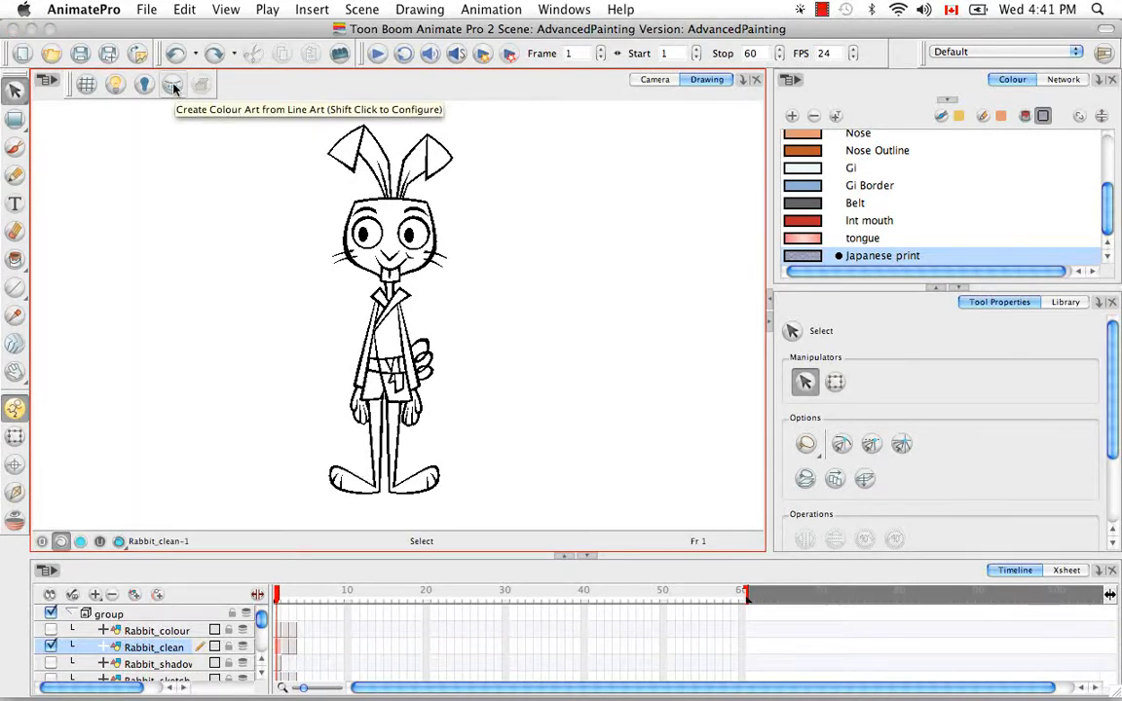
Configure Line Art to Colour Art to clear the Colour Art destination layer first and perform the operation immediately.
key(shift)
click(172, 87)
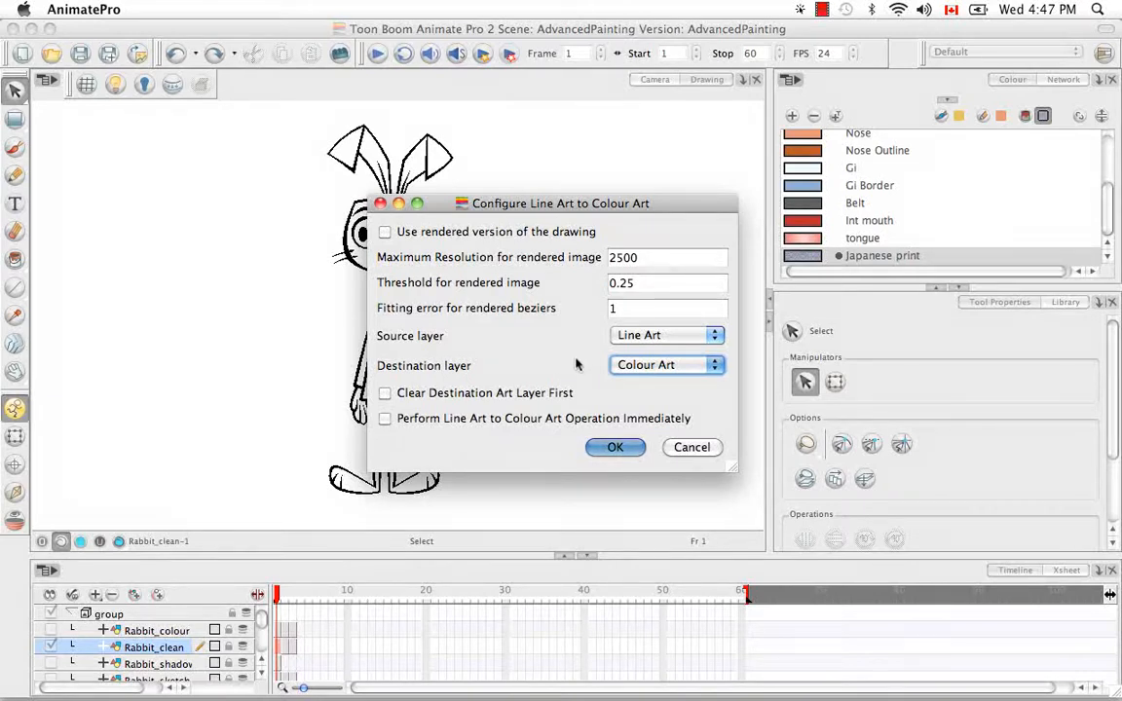
click(717, 366)
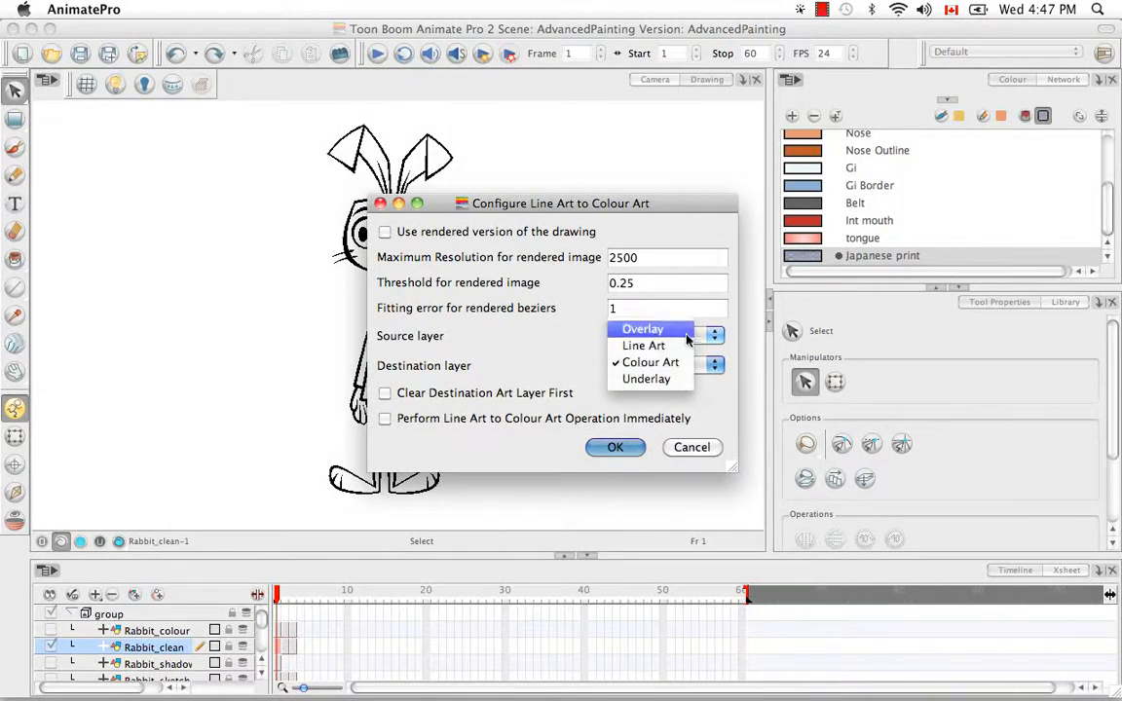
click(726, 400)
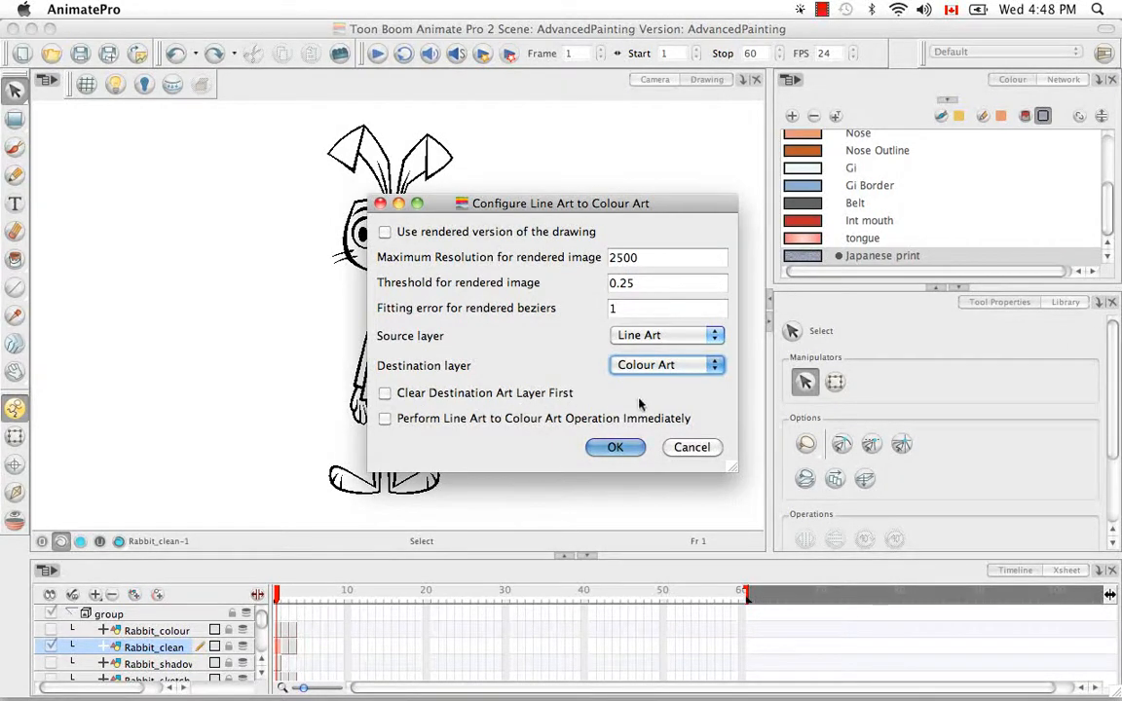
click(385, 392)
click(384, 420)
click(618, 448)
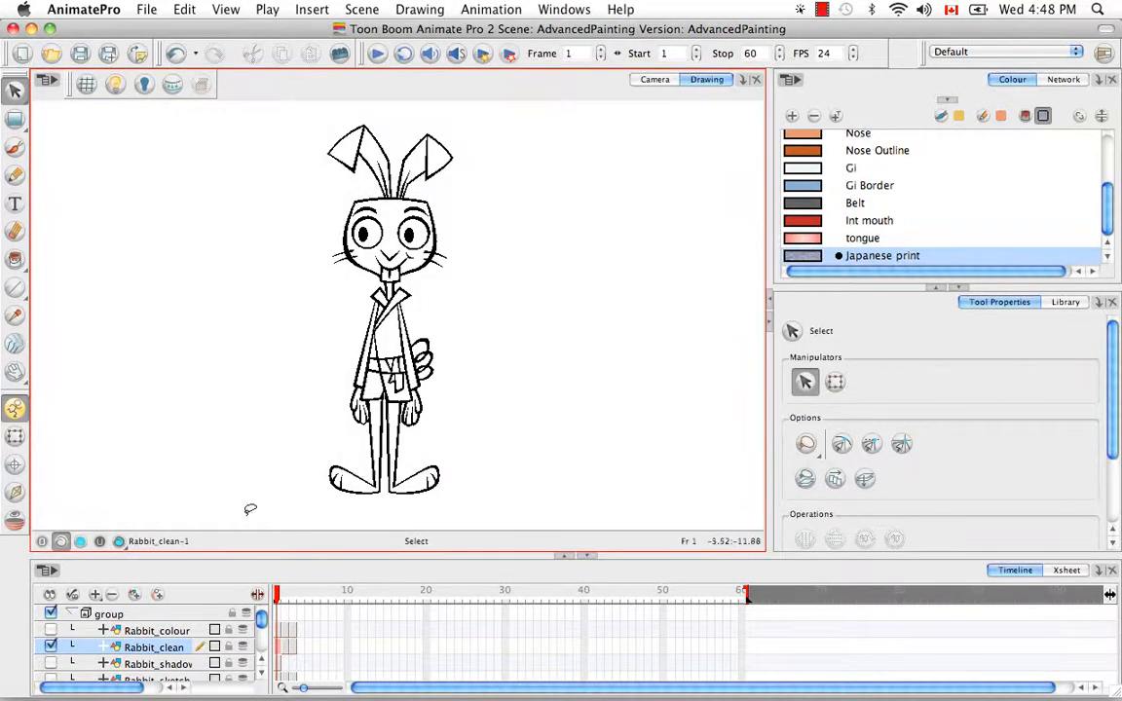
Display the rabbit's Colour Art layer in the Drawing view, and make it active in the Camera view too.
click(80, 541)
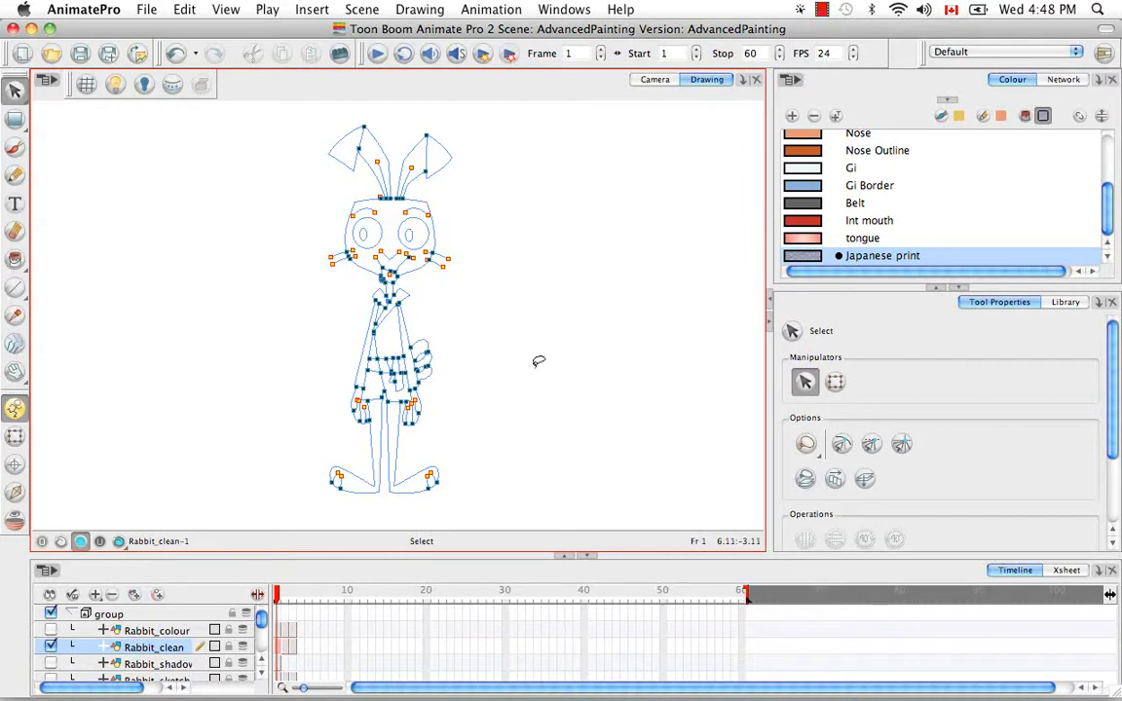
click(658, 79)
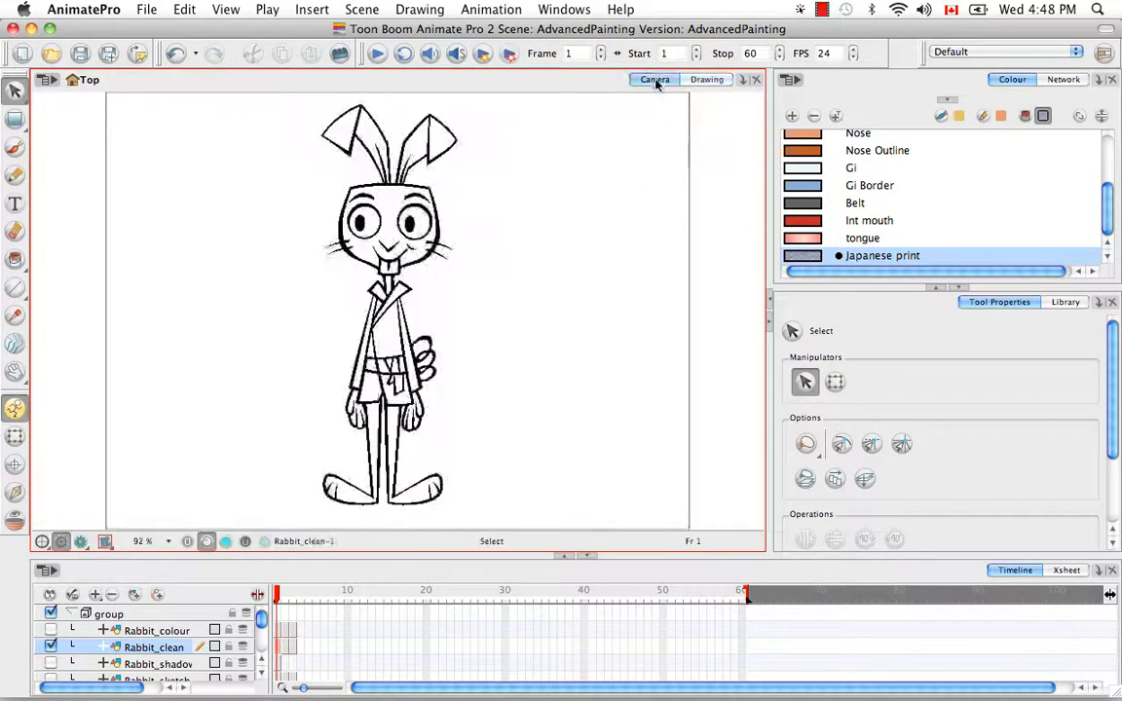
click(226, 542)
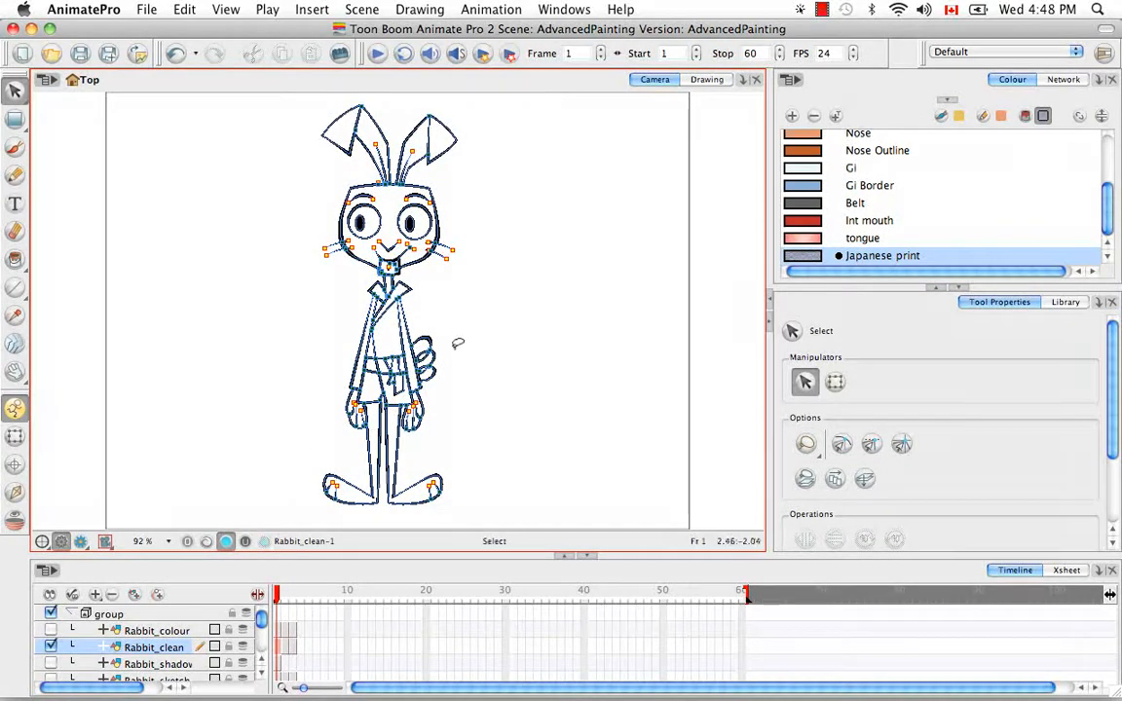
Examine the colour art strokes against the line art around the rabbit's nose and mouth at close range.
key(super+equal)
key(super+equal)
key(super+equal)
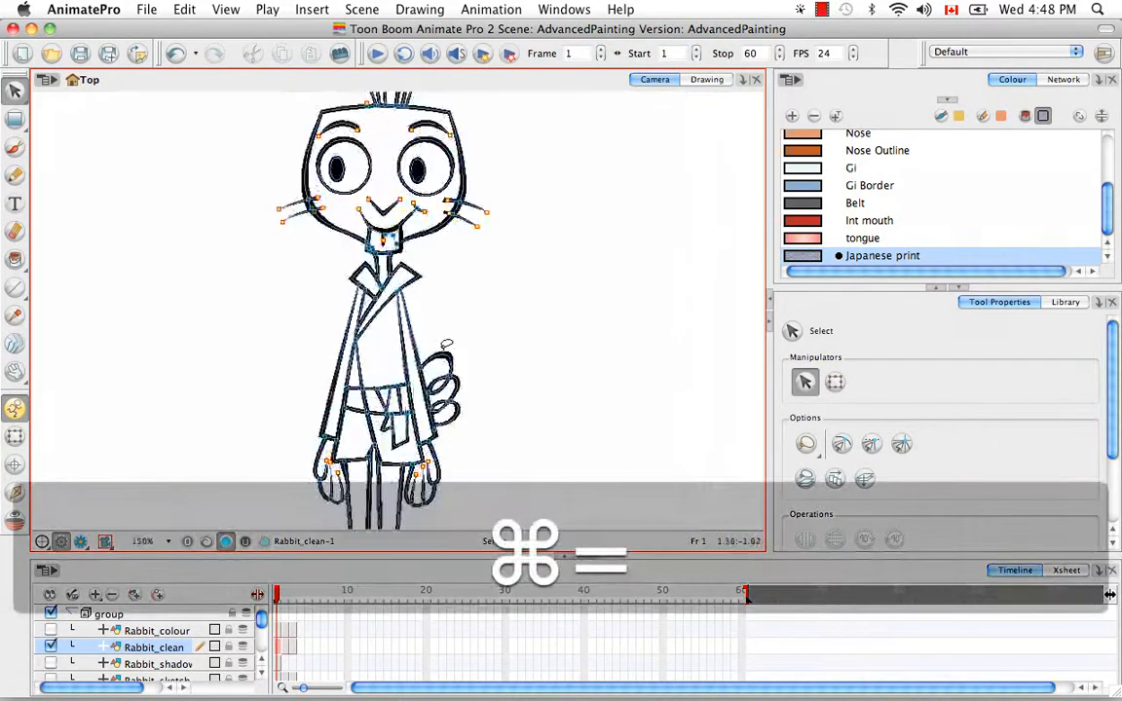
key(space)
drag(458, 223, 507, 439)
drag(503, 302, 513, 400)
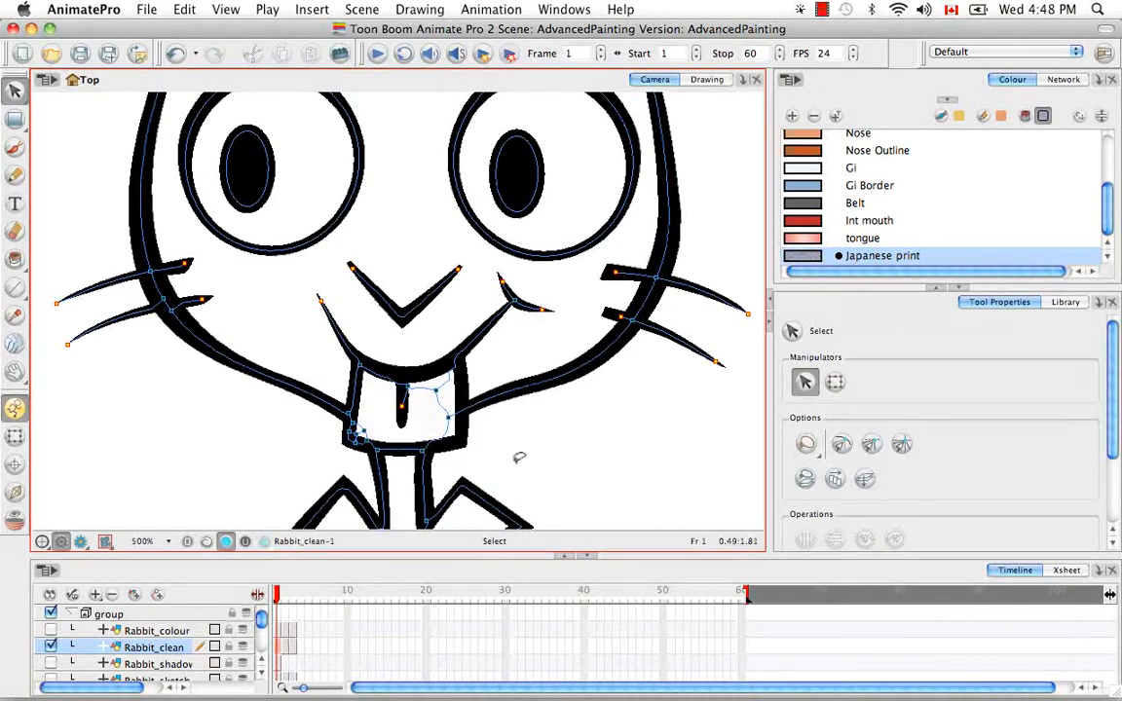
key(super+equal)
key(super+equal)
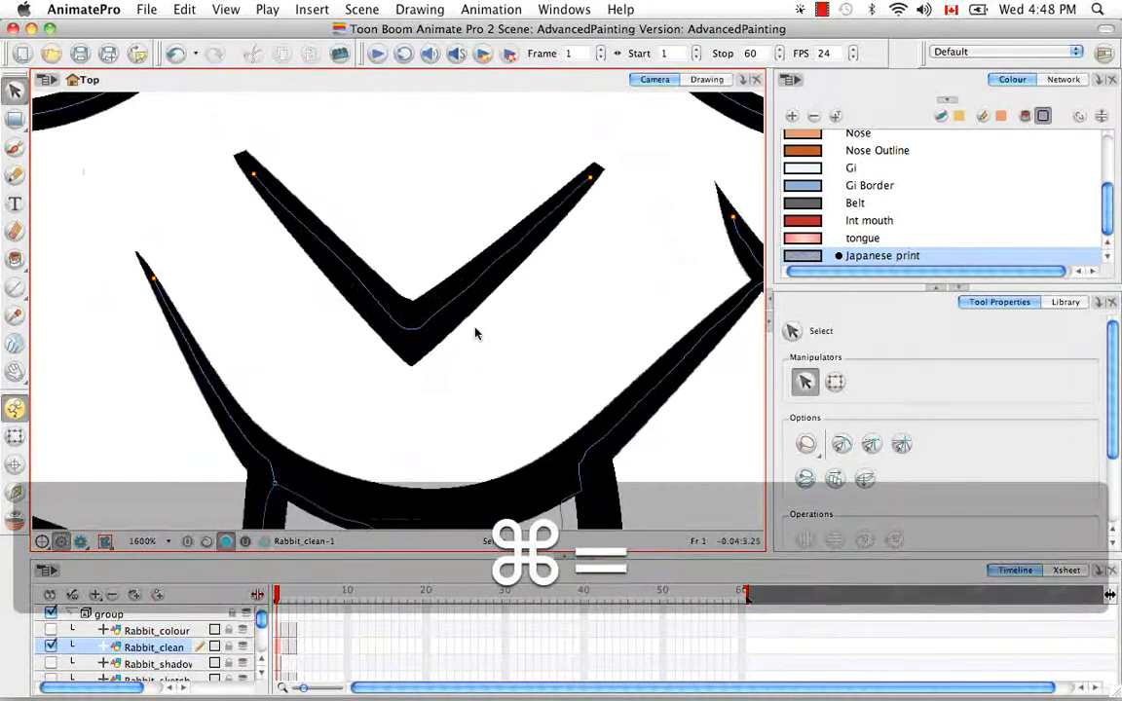
Select the rabbit's colour art stroke around the teeth with the Contour Editor to reveal its points.
key(space)
drag(593, 520, 496, 276)
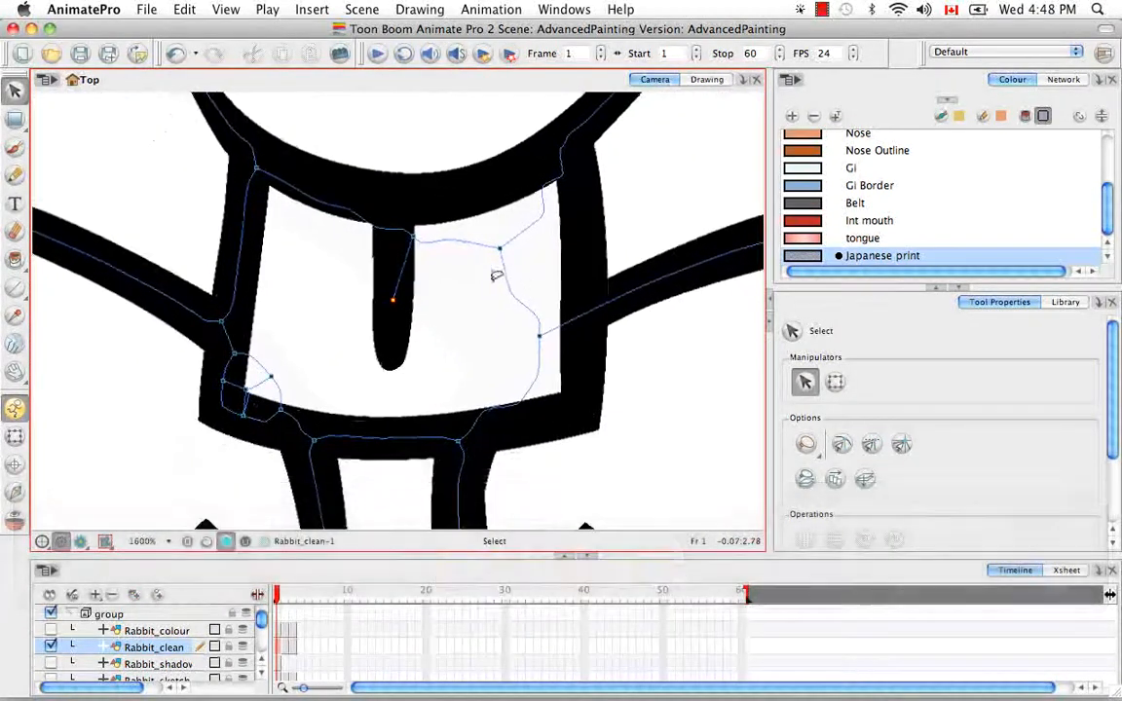
drag(15, 118, 83, 118)
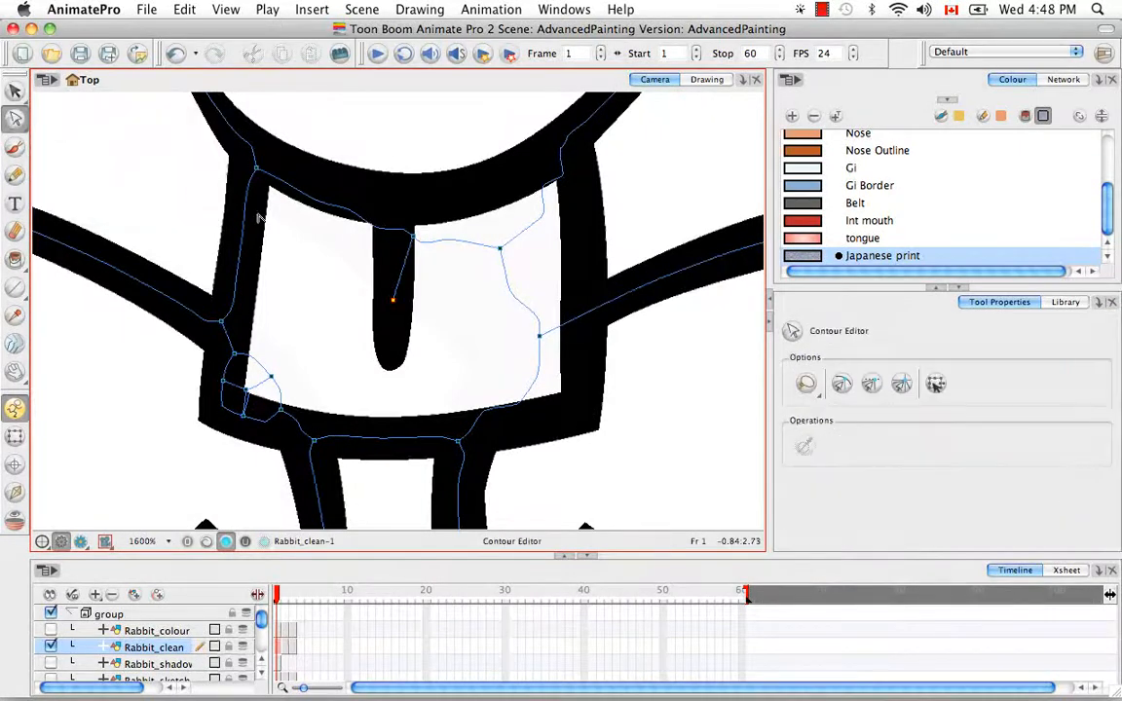
click(513, 234)
key(space)
drag(539, 246, 514, 320)
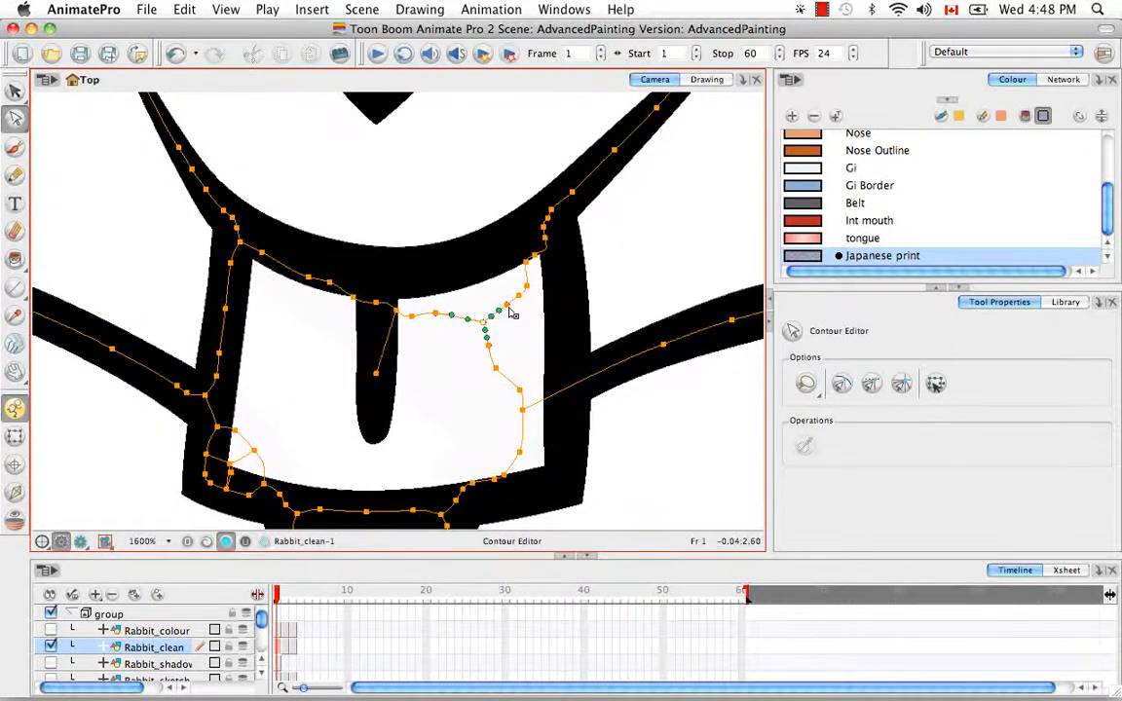
Smooth the uneven colour art strokes around the right tooth and along the teeth's upper edge with the Smooth Editor.
drag(15, 91, 62, 145)
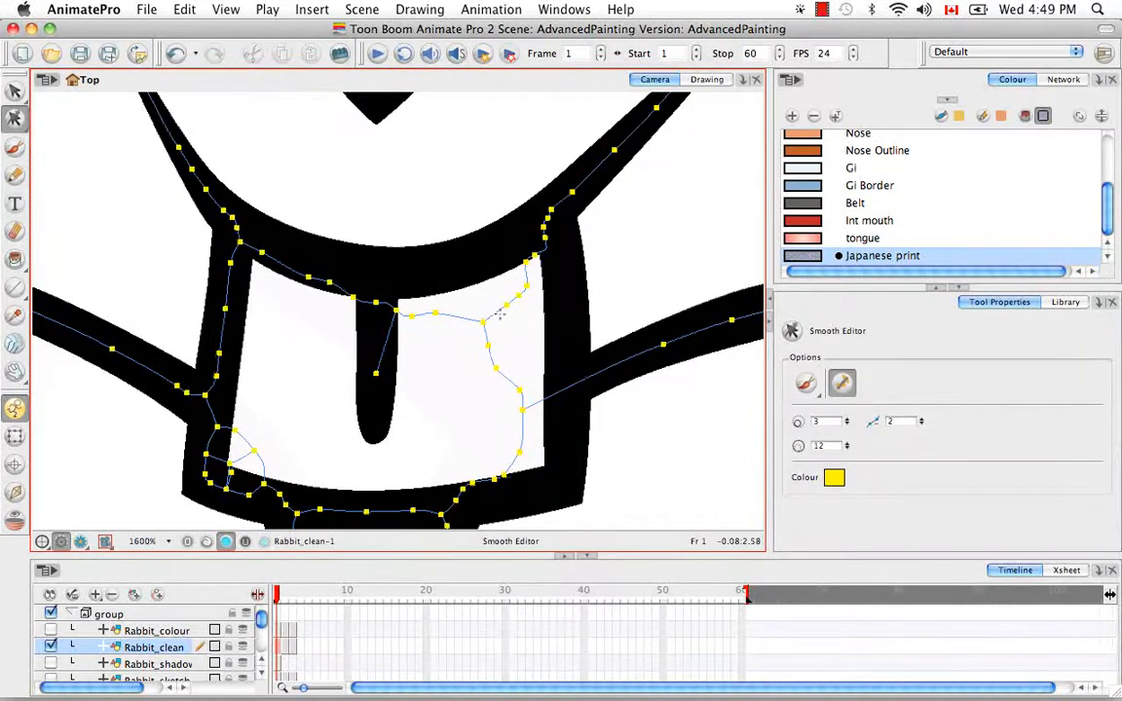
mouse_move(500, 313)
mouse_down()
mouse_move(521, 263)
mouse_move(526, 298)
mouse_up()
drag(471, 325, 278, 262)
mouse_move(485, 341)
mouse_down()
mouse_move(522, 405)
mouse_move(511, 478)
mouse_move(453, 495)
mouse_up()
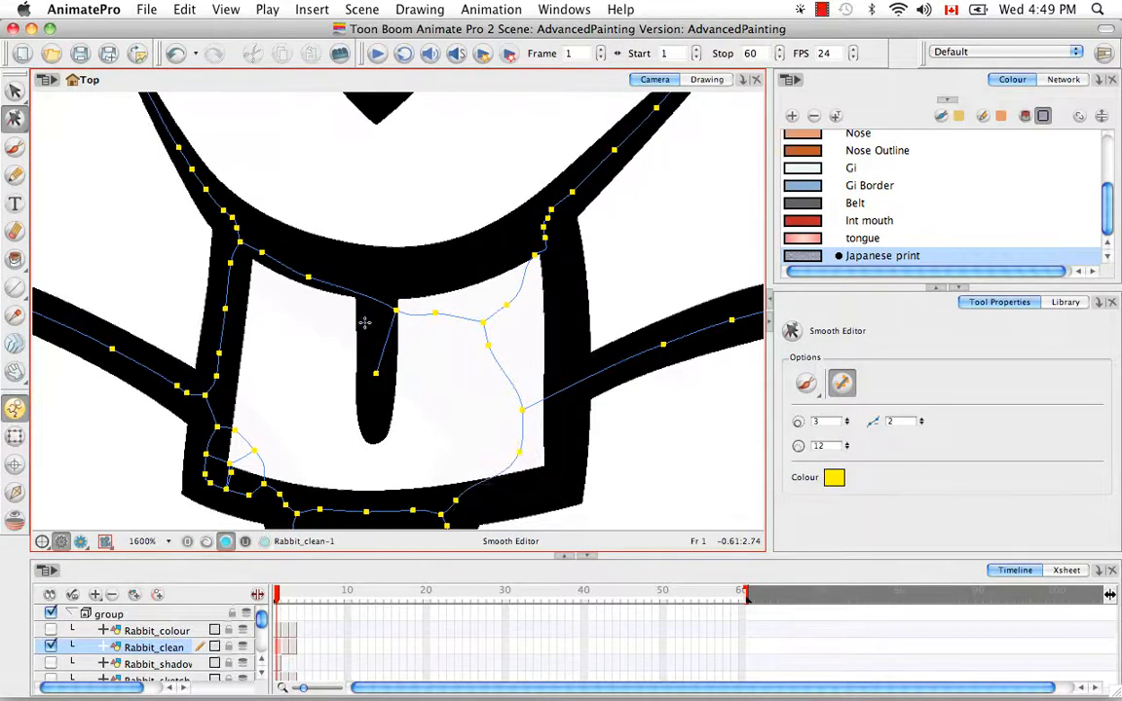
With the Contour Editor, delete the extra points on the three strokes meeting at the stray junction inside the right tooth.
click(15, 93)
click(15, 117)
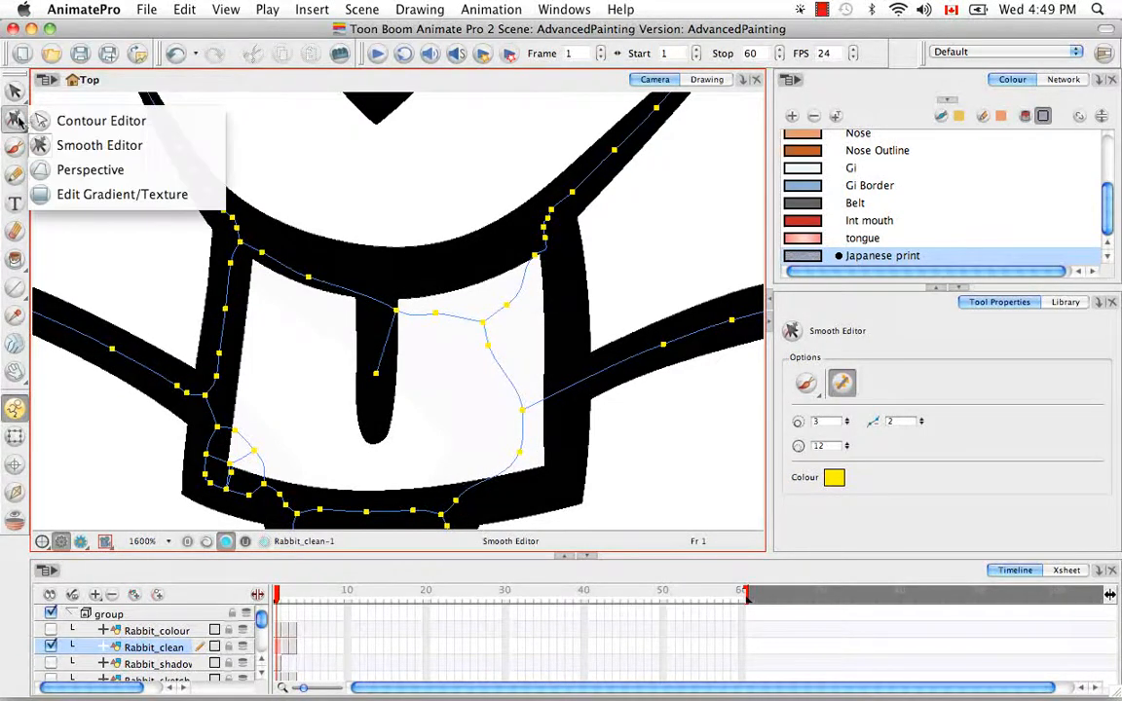
click(53, 122)
click(487, 320)
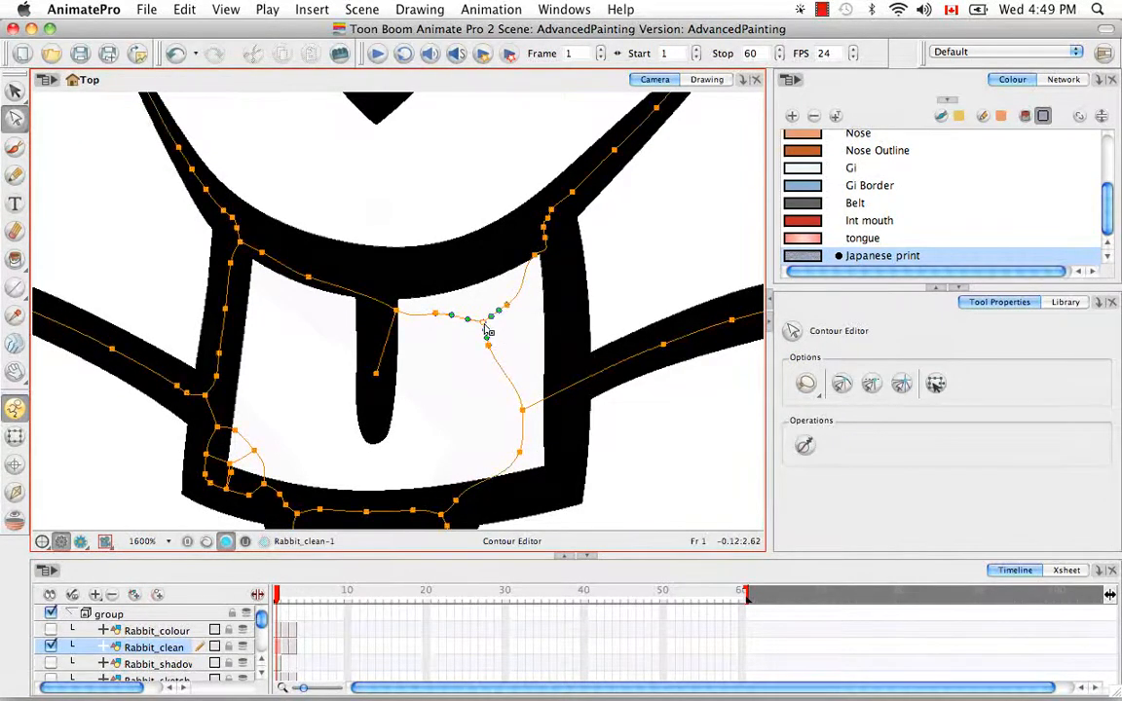
click(506, 305)
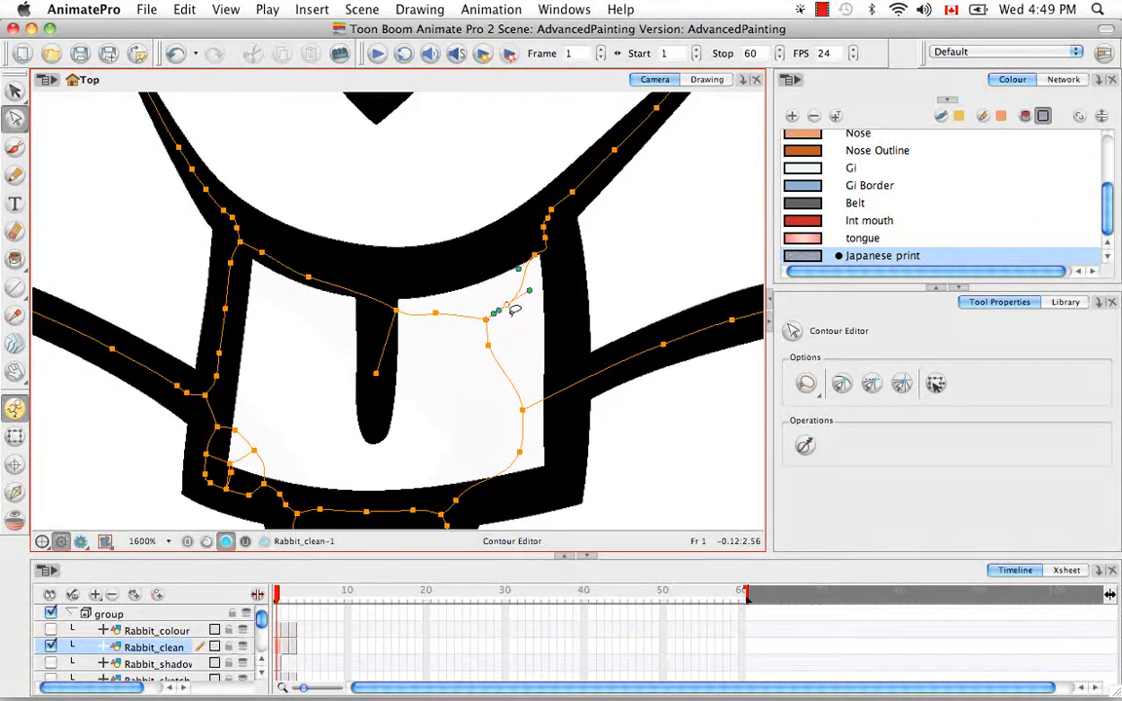
key(Delete)
click(489, 343)
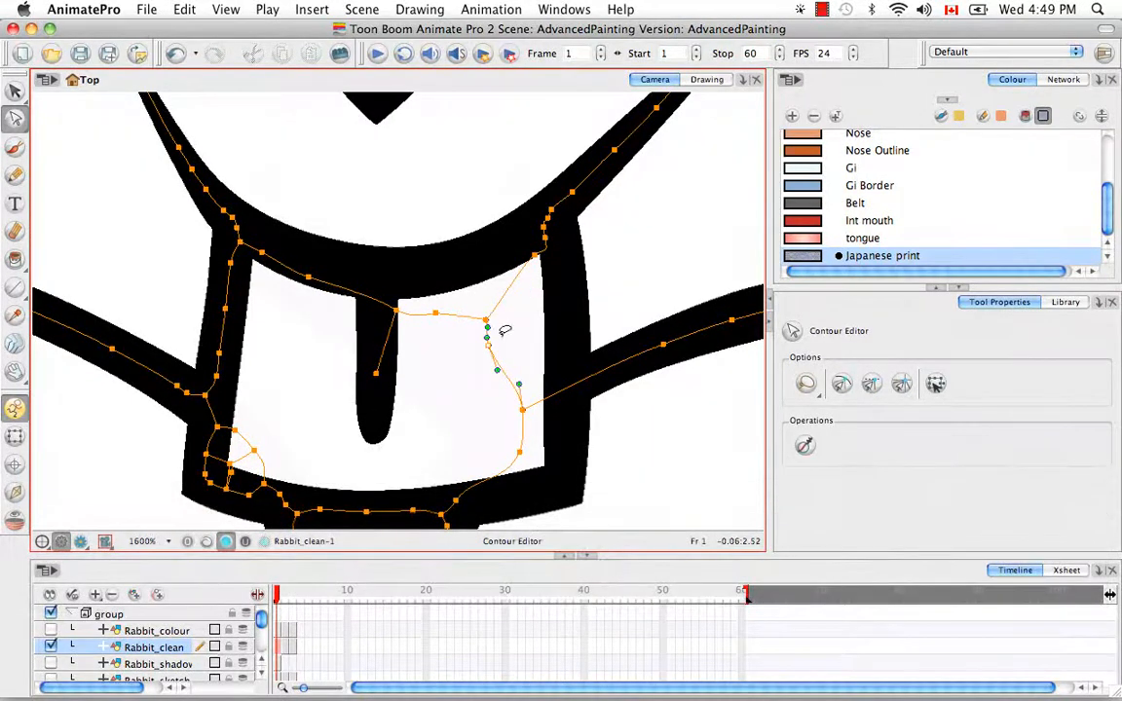
key(Delete)
click(436, 314)
key(Delete)
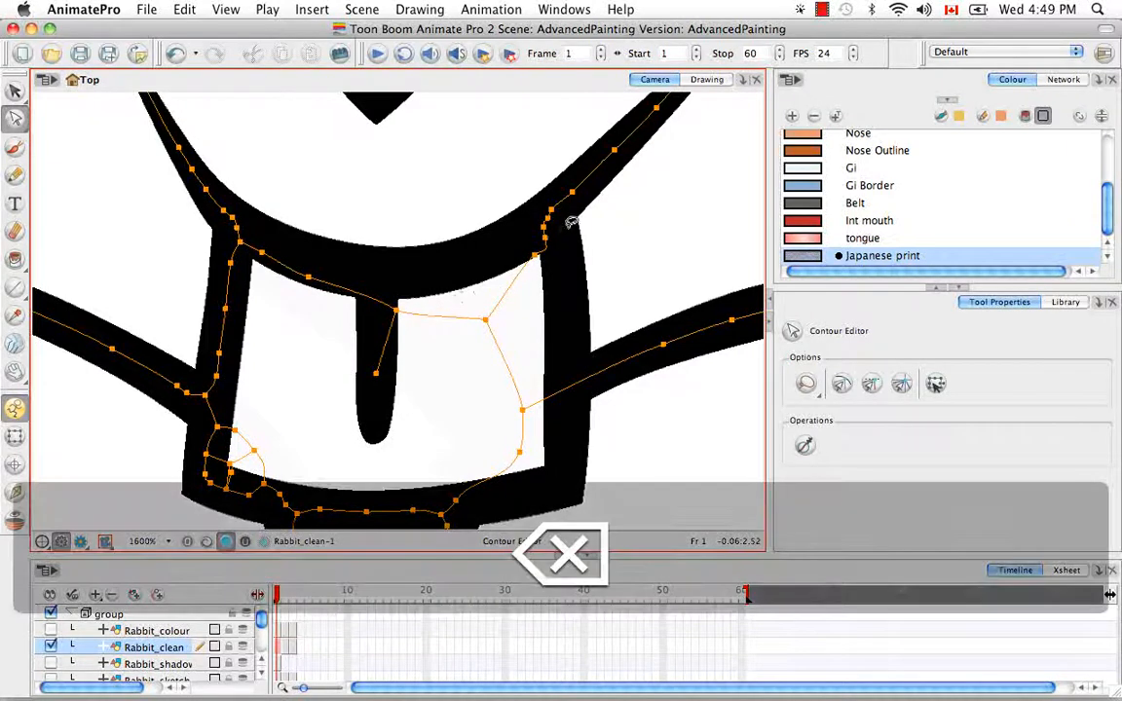
Delete the extra points at the teeth's upper-right corner and move the stray junction point onto that corner of the line art.
click(543, 212)
key(Delete)
click(545, 239)
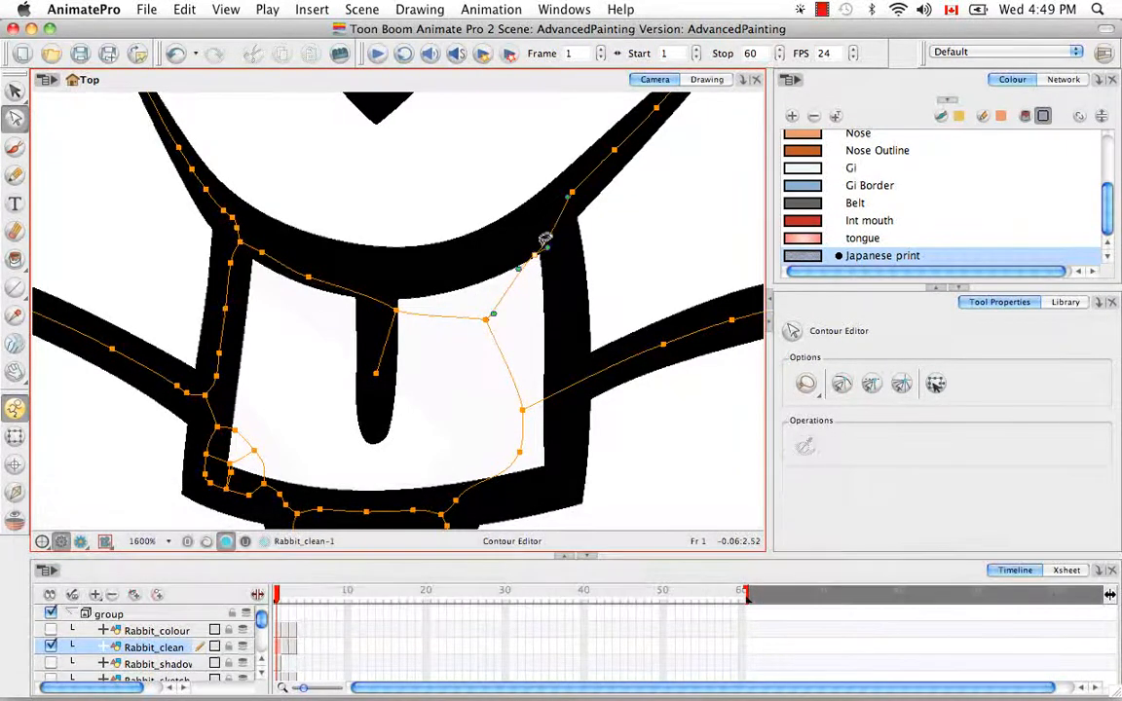
key(Delete)
mouse_move(495, 306)
mouse_down()
mouse_move(470, 317)
mouse_move(487, 322)
mouse_move(546, 243)
mouse_up()
Move the junction above the tooth gap into the line art's upper edge, and delete the stroke running down the gap.
mouse_move(420, 330)
mouse_down()
mouse_move(381, 292)
mouse_move(399, 298)
mouse_up()
click(400, 343)
click(381, 370)
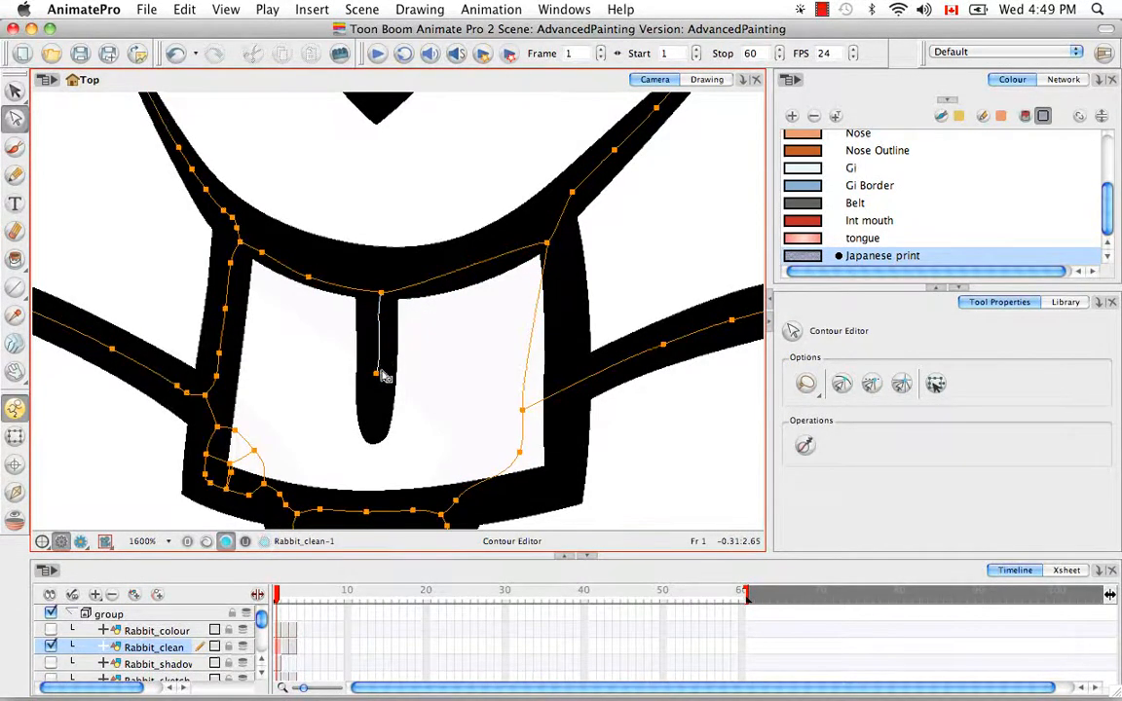
key(BackSpace)
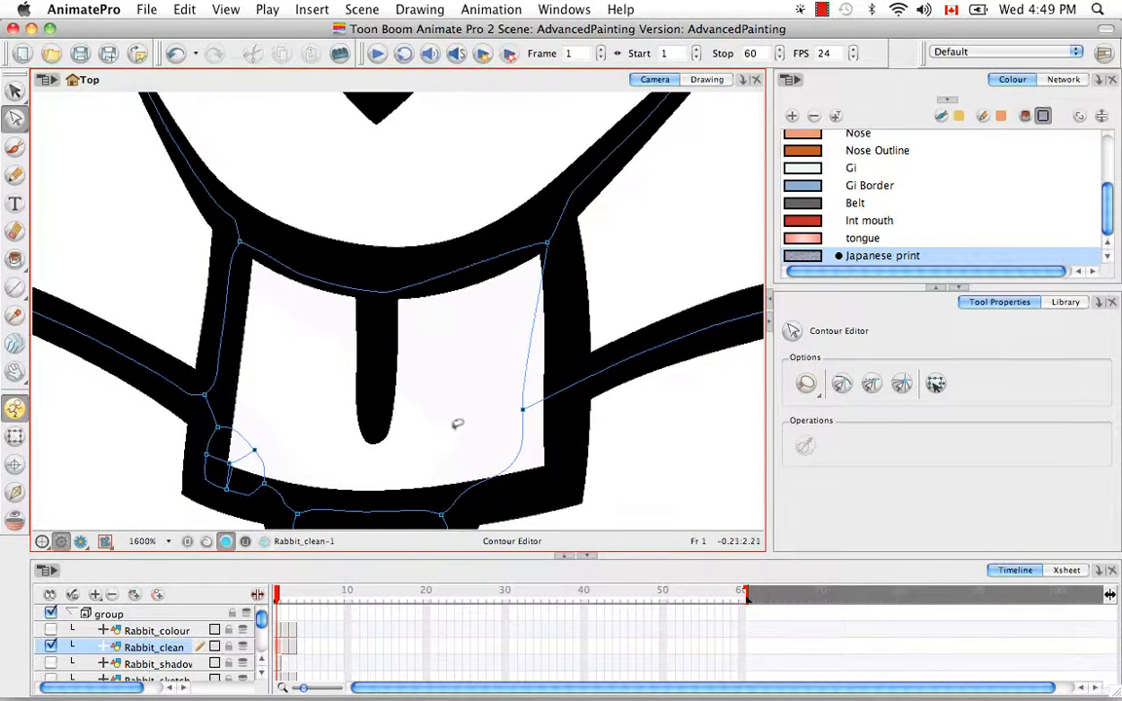
Move the right tooth's side and lower corner points inside the line art, and delete the extra point along its bottom edge.
key(space)
mouse_move(455, 421)
mouse_down()
mouse_move(451, 388)
mouse_move(498, 321)
mouse_move(549, 330)
mouse_move(506, 354)
mouse_move(513, 388)
mouse_move(543, 401)
mouse_up()
click(510, 325)
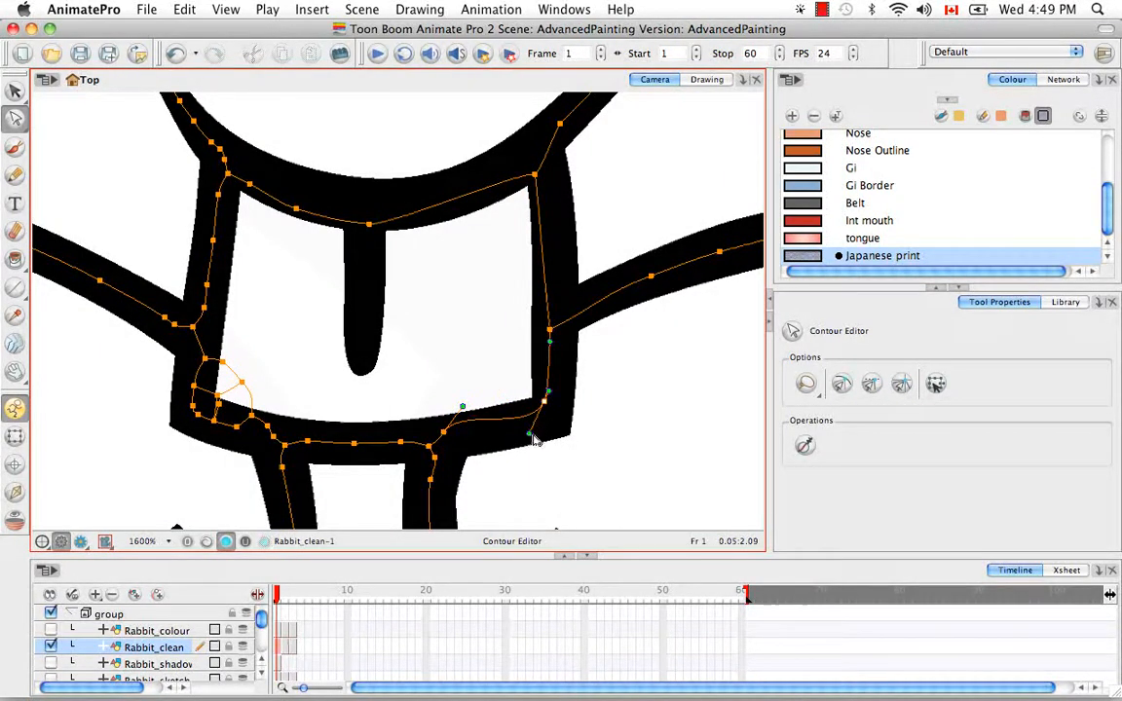
drag(531, 441, 552, 414)
drag(440, 429, 460, 411)
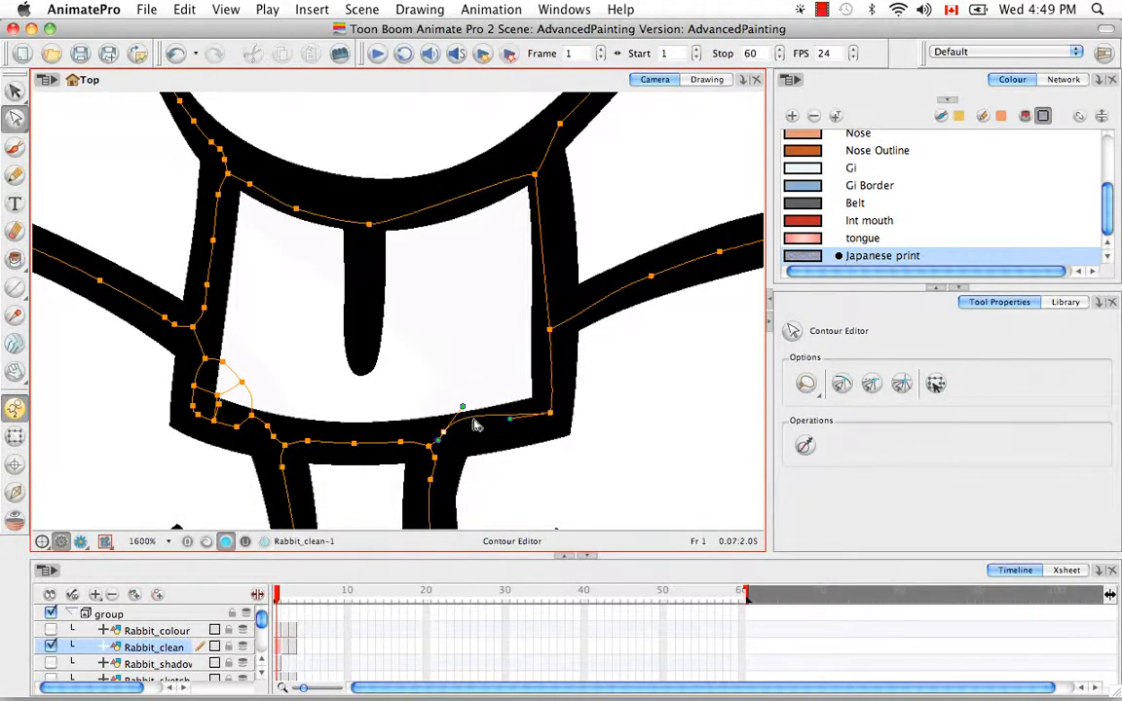
key(BackSpace)
click(421, 341)
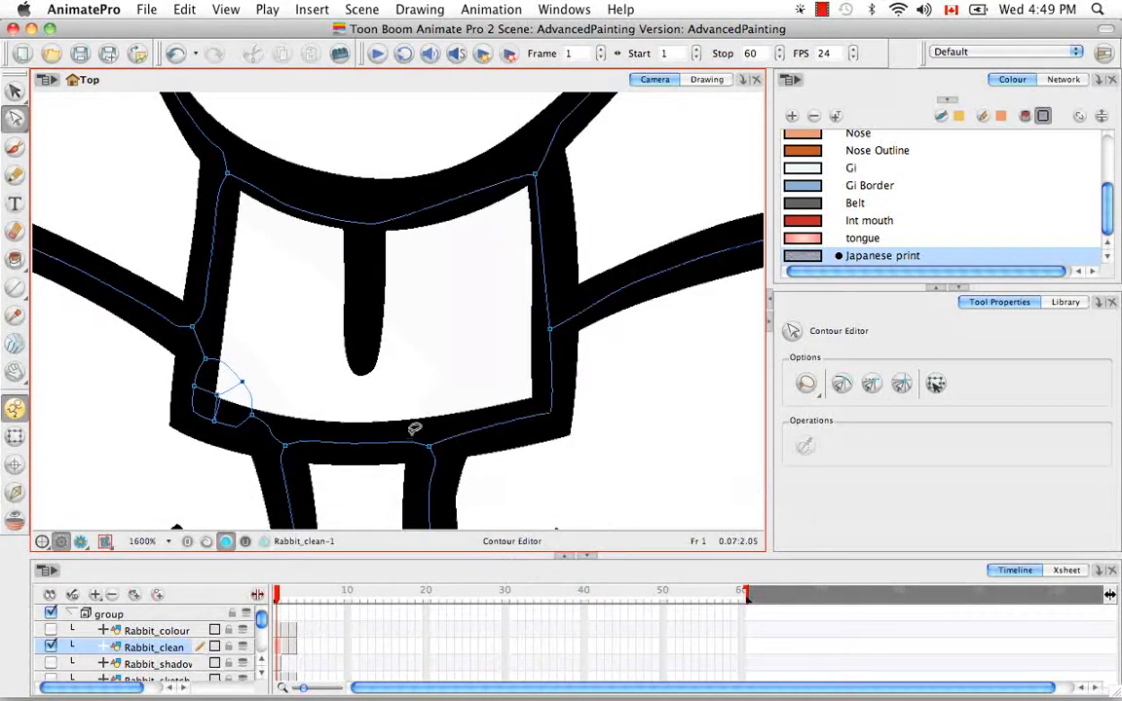
Delete the stray stroke and extra points from the loop protruding into the lower-left corner of the teeth.
click(231, 392)
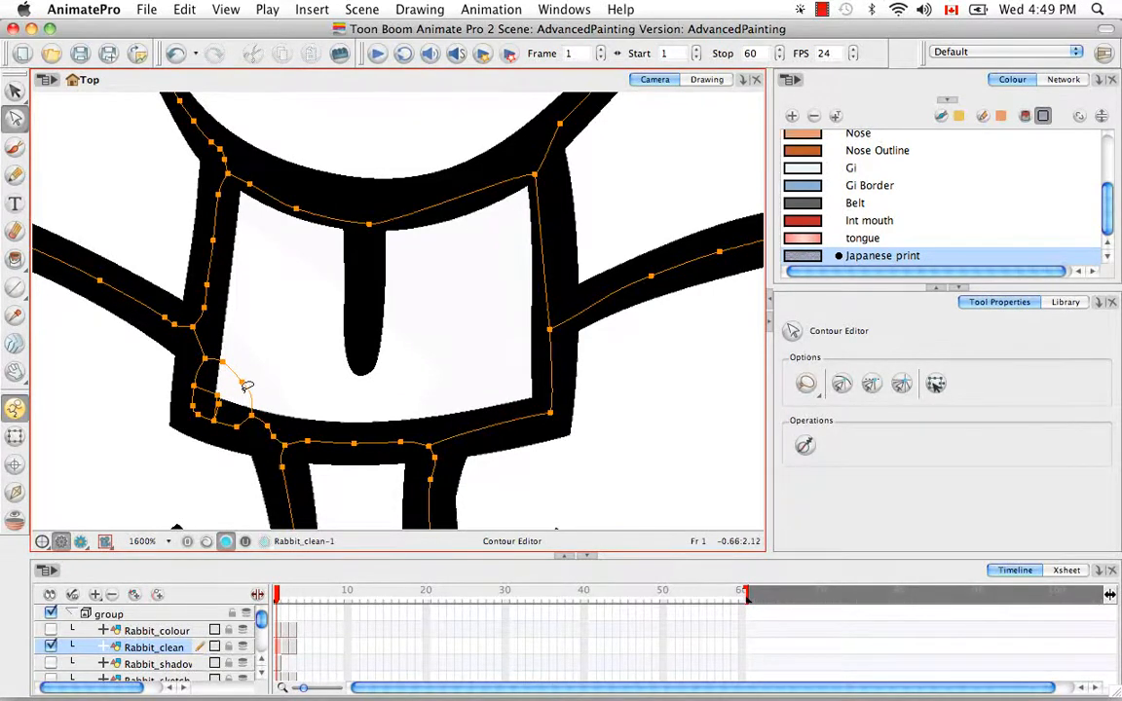
key(BackSpace)
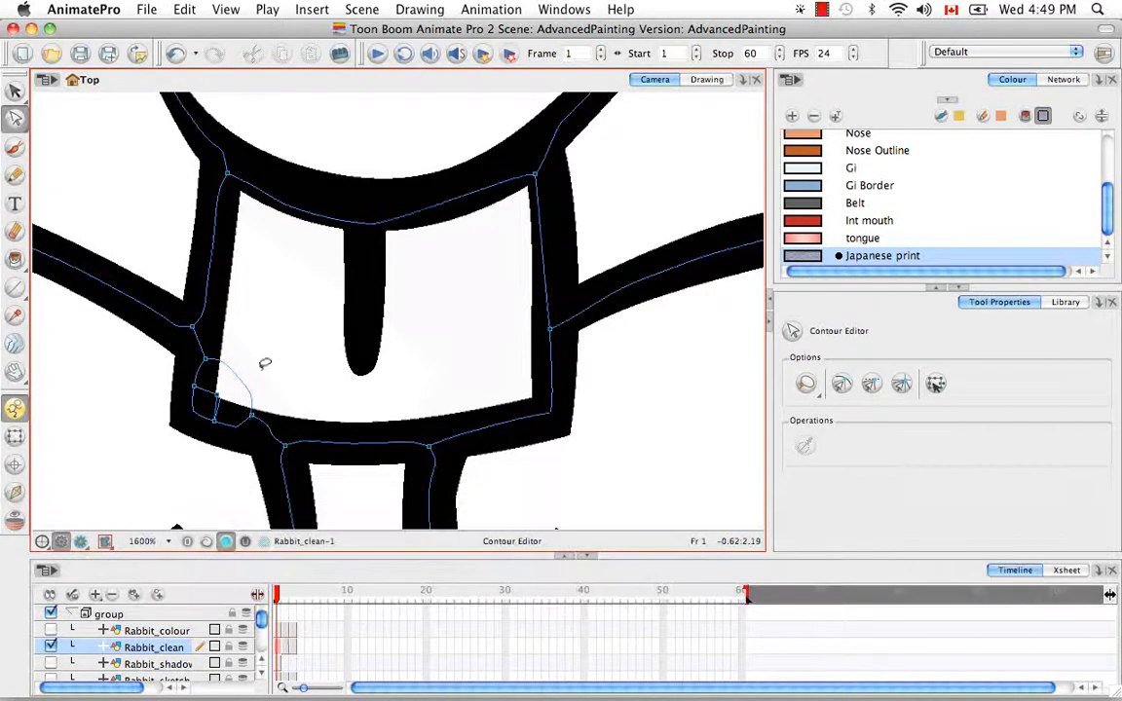
click(242, 382)
key(BackSpace)
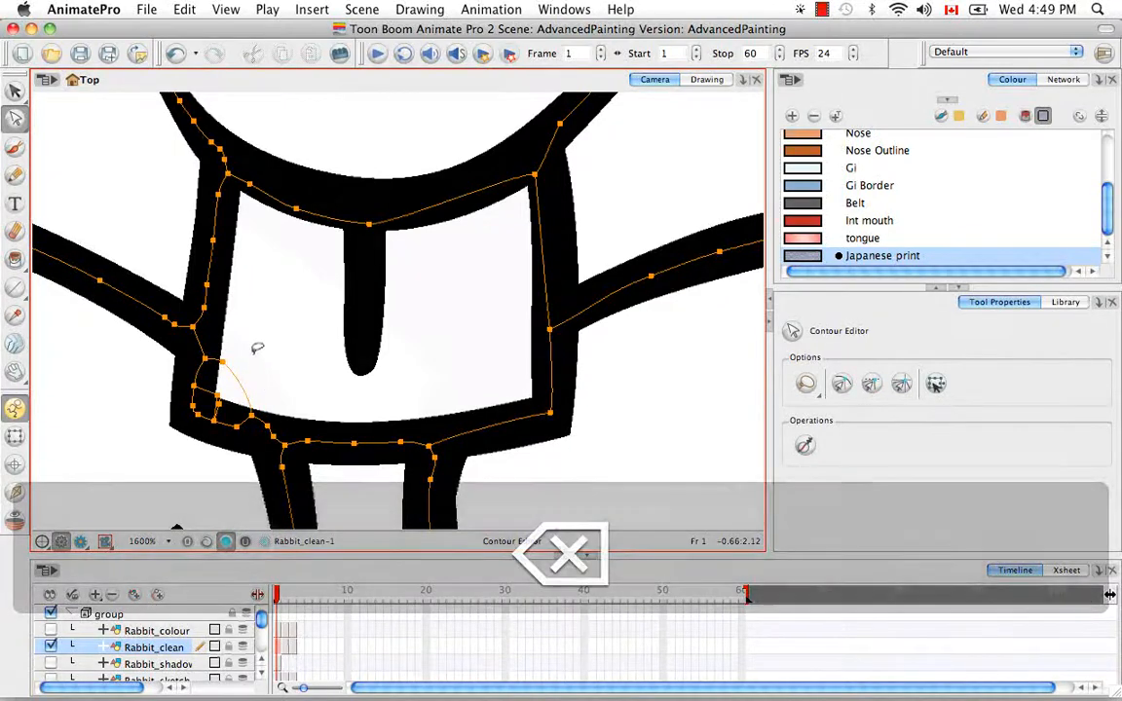
click(253, 342)
key(BackSpace)
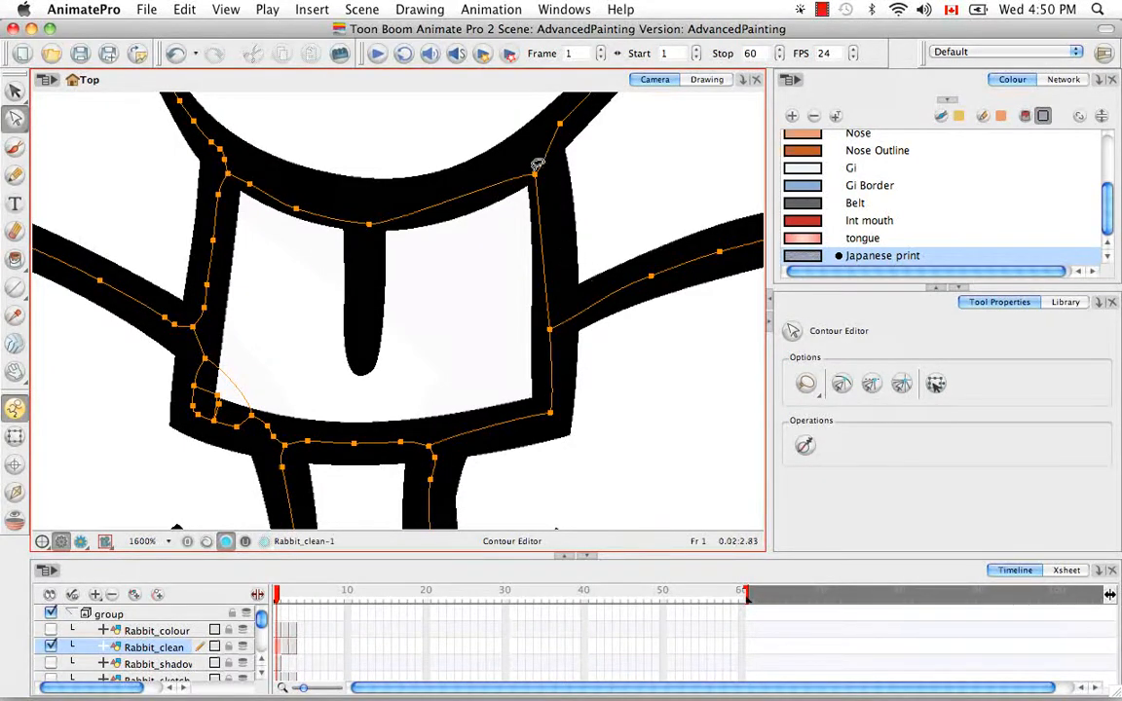
Examine the colour art strokes against the line art around the teeth and lower mouth.
key(space)
drag(534, 232, 522, 296)
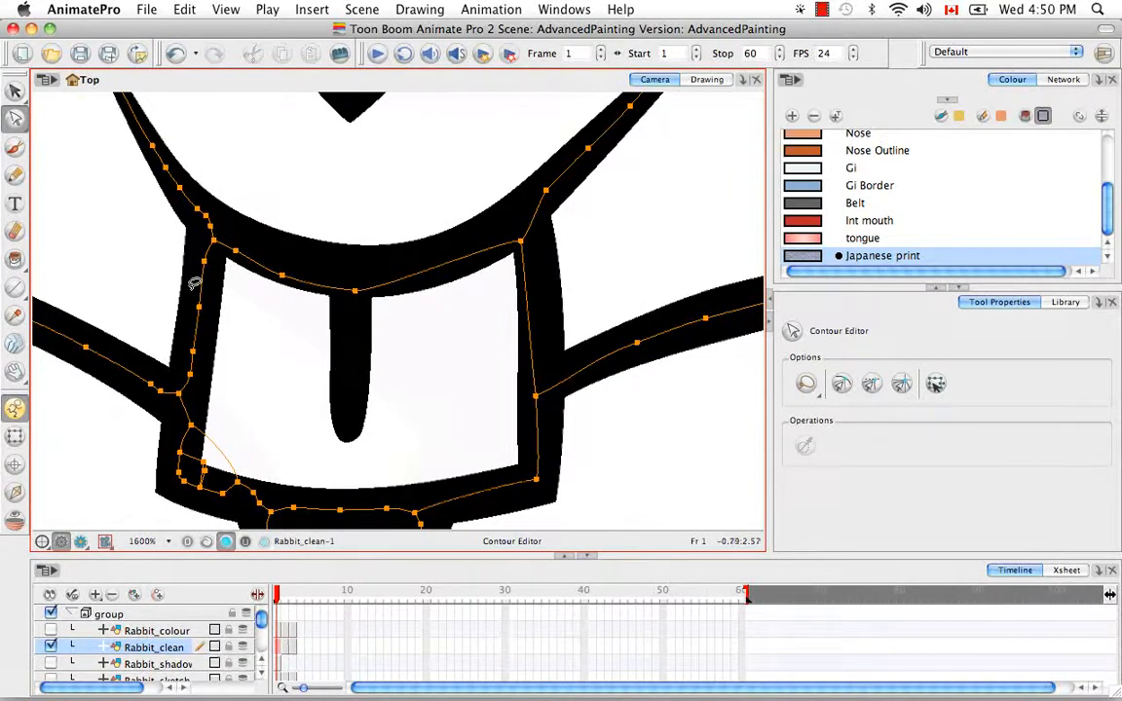
key(space)
drag(614, 228, 526, 295)
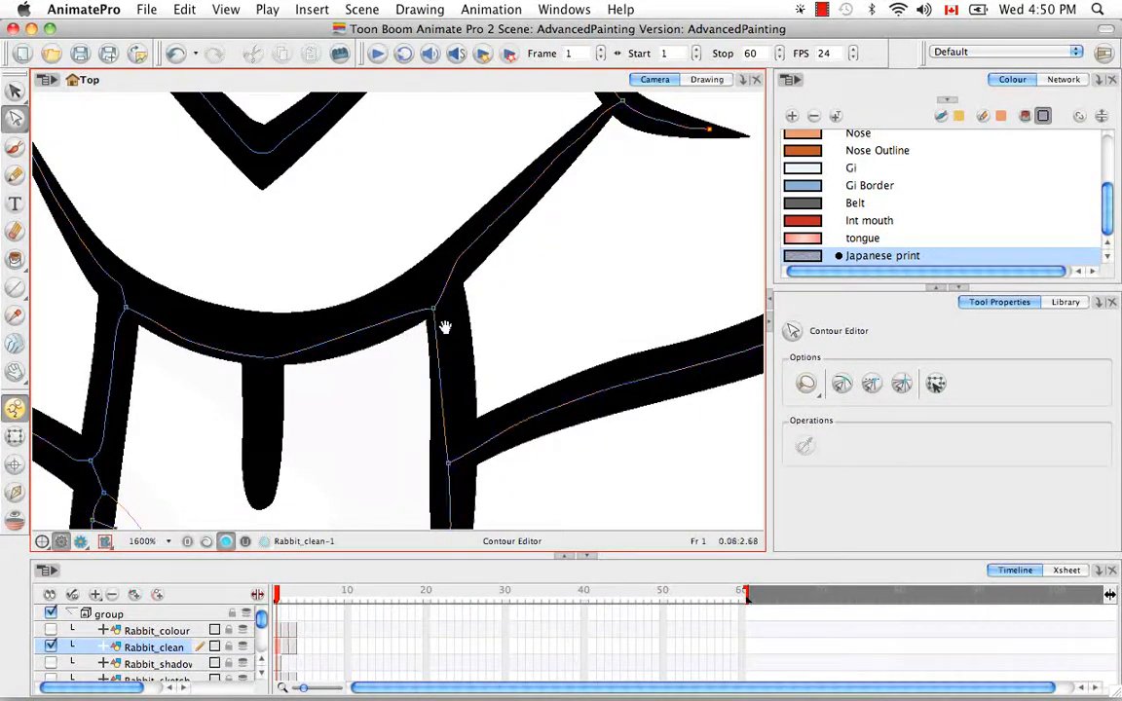
key(space)
drag(444, 320, 500, 283)
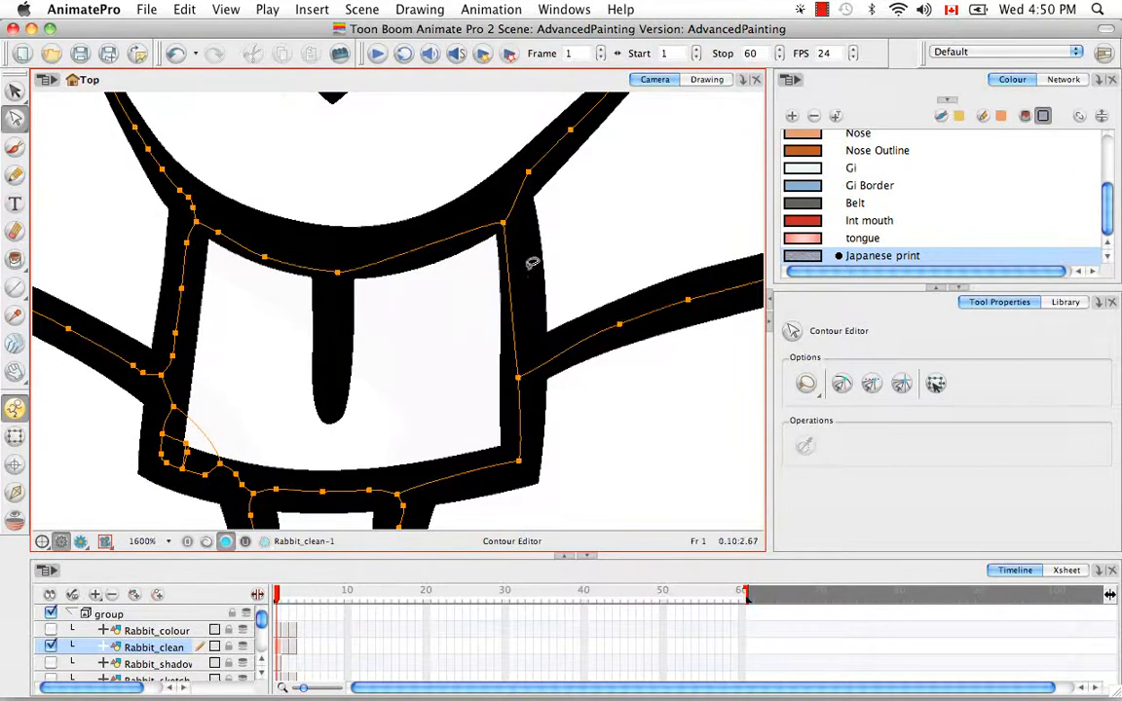
key(space)
drag(508, 287, 556, 234)
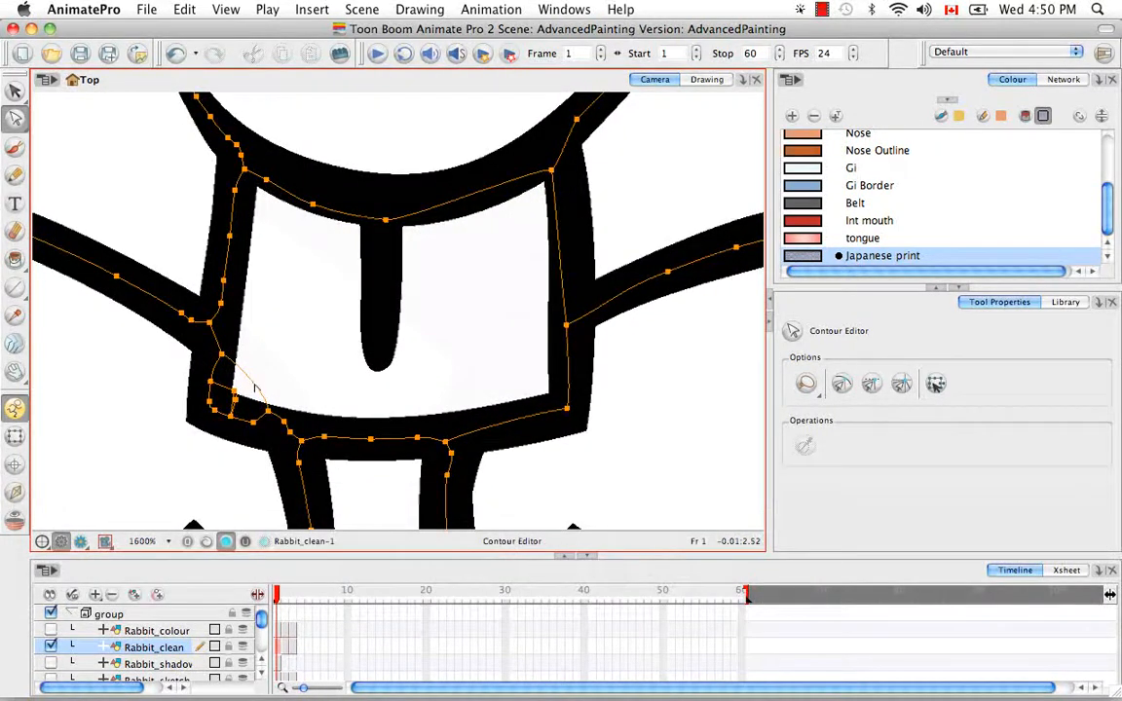
Delete the loop's outer arc and the stray inner strokes at the teeth's lower-left corner.
key(BackSpace)
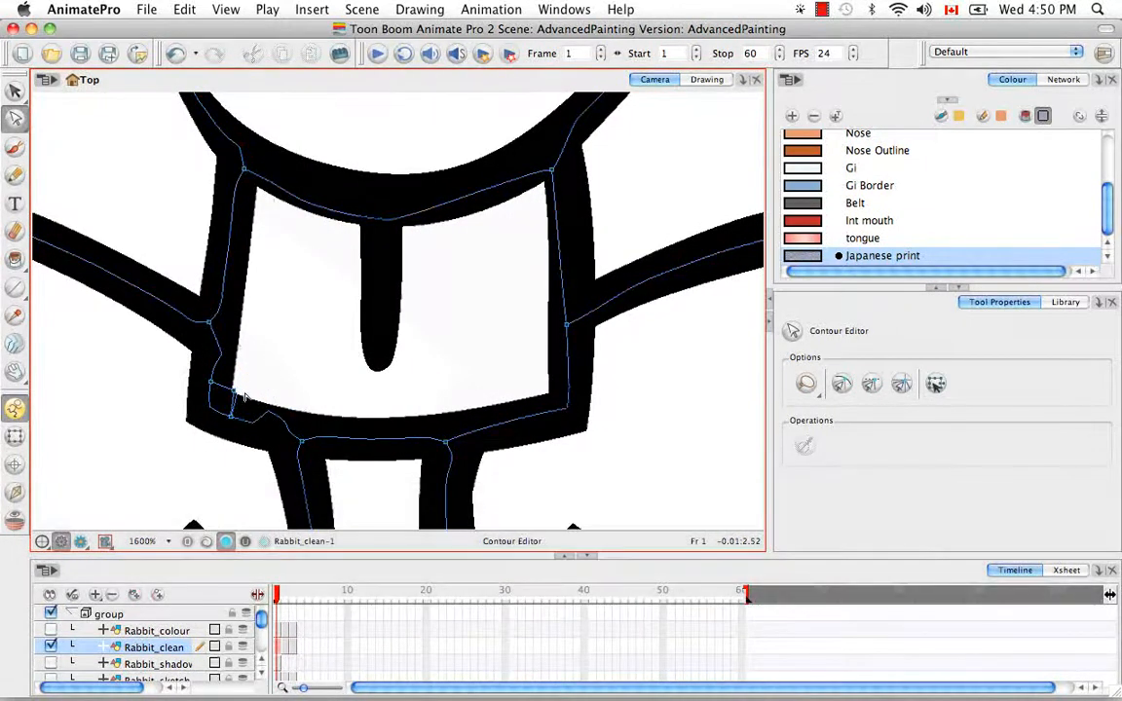
click(227, 401)
key(BackSpace)
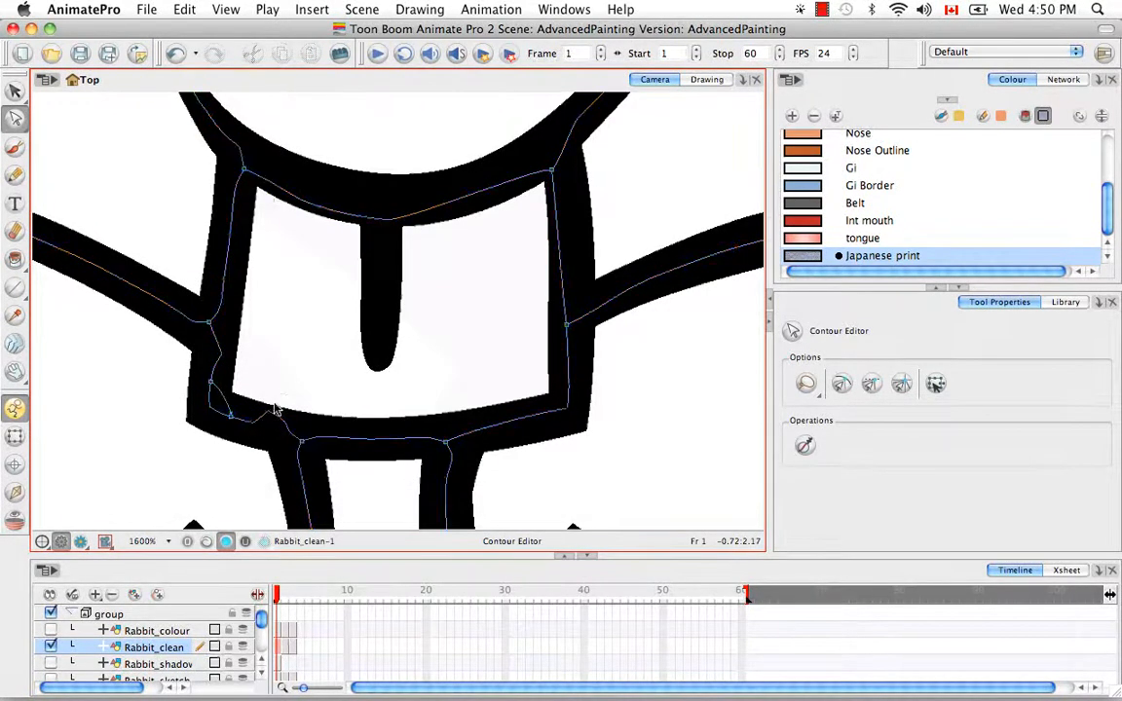
key(BackSpace)
click(227, 397)
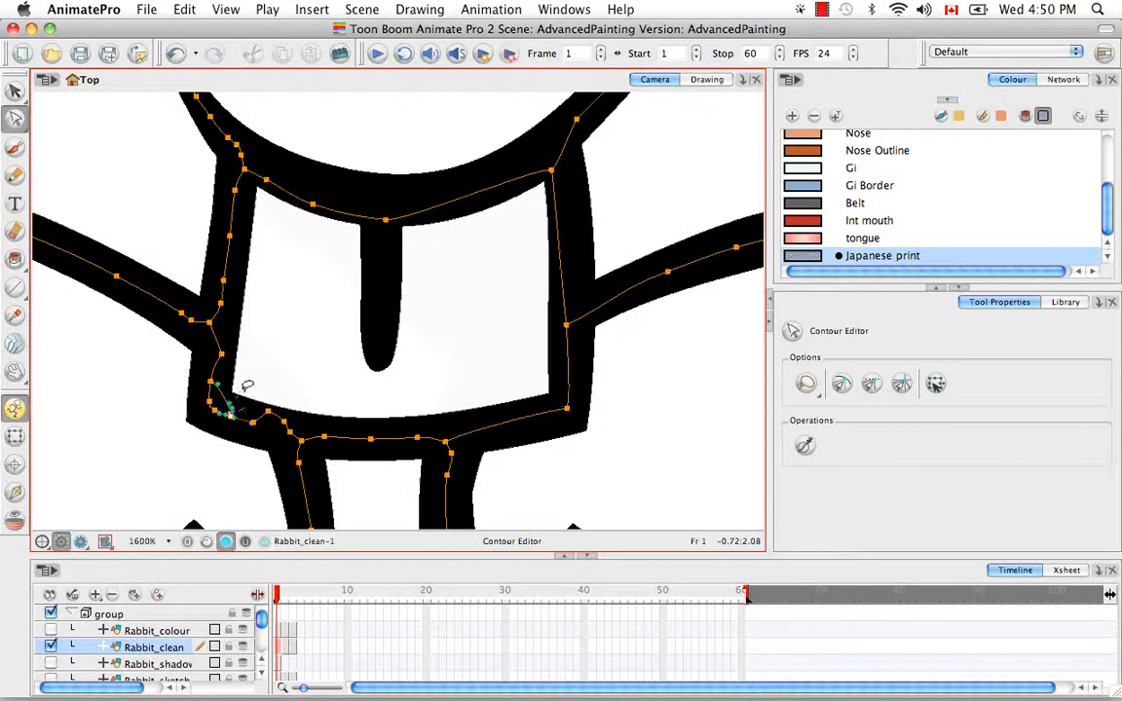
key(BackSpace)
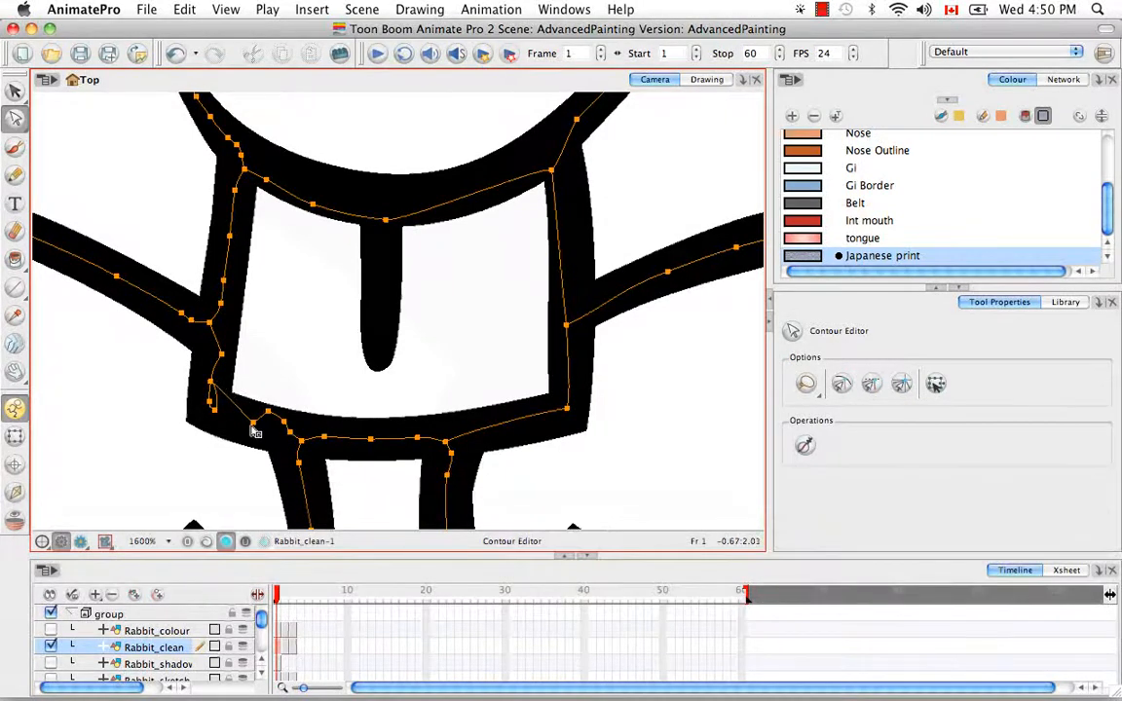
key(super+z)
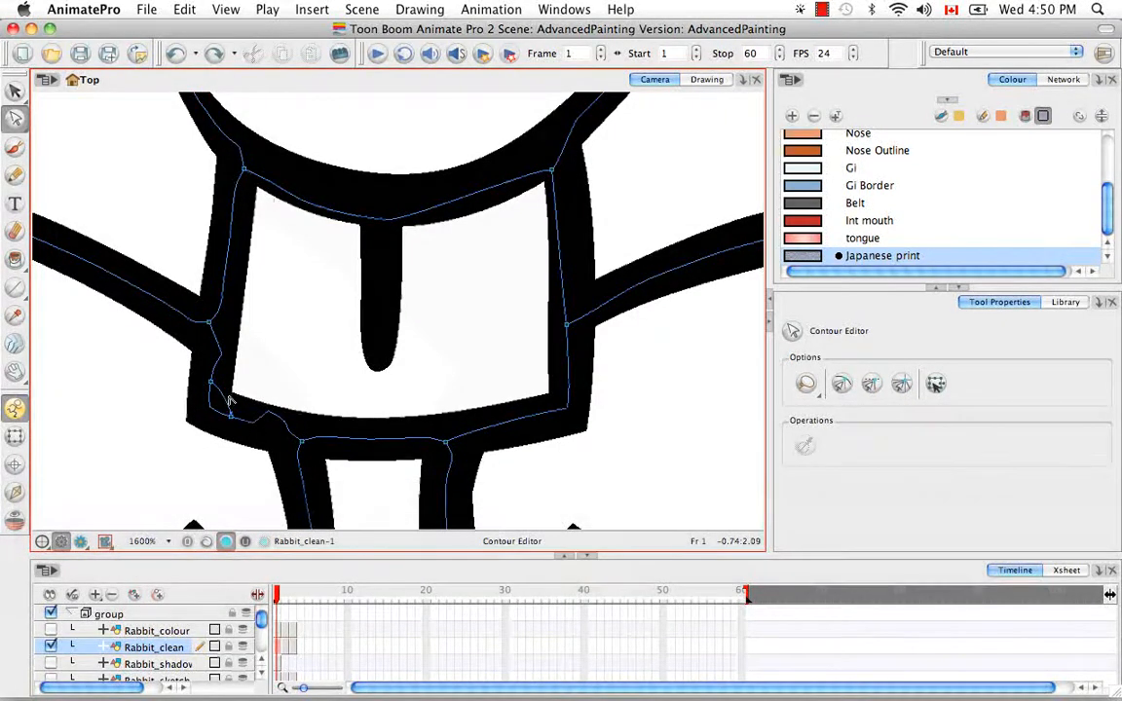
Delete the leftover diagonal stroke at the teeth's lower-left corner and the extra points on the bump beside it.
click(224, 402)
key(BackSpace)
click(211, 356)
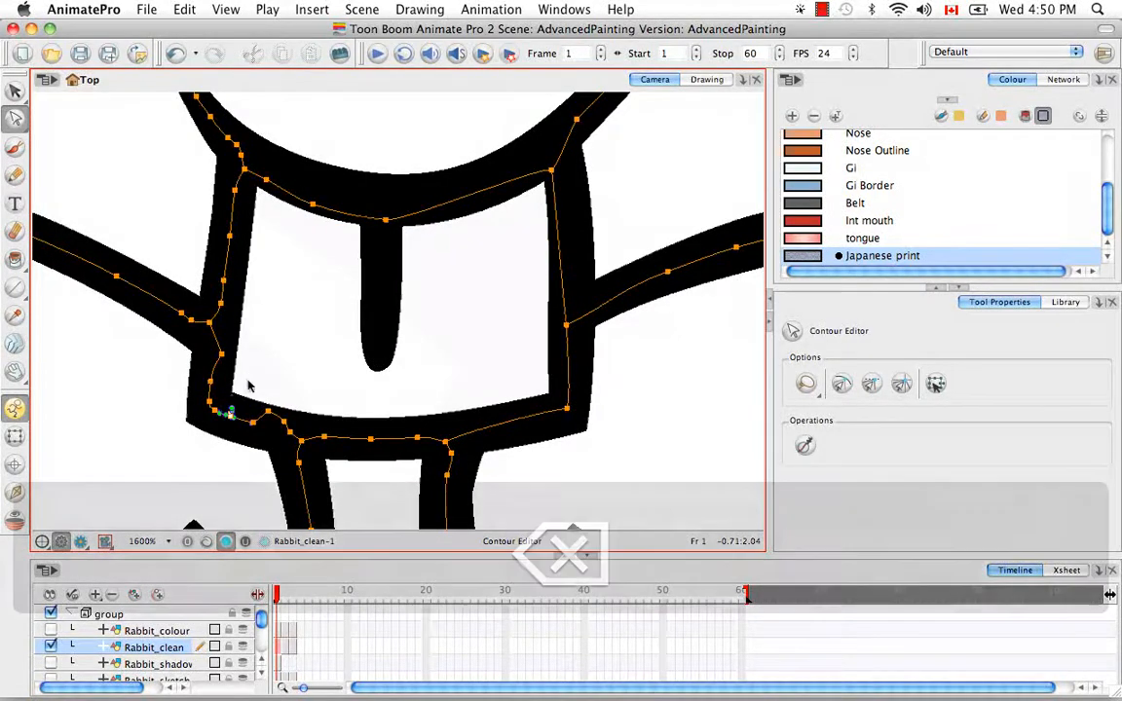
key(BackSpace)
mouse_move(292, 394)
mouse_down()
mouse_move(277, 428)
mouse_move(298, 421)
mouse_up()
key(BackSpace)
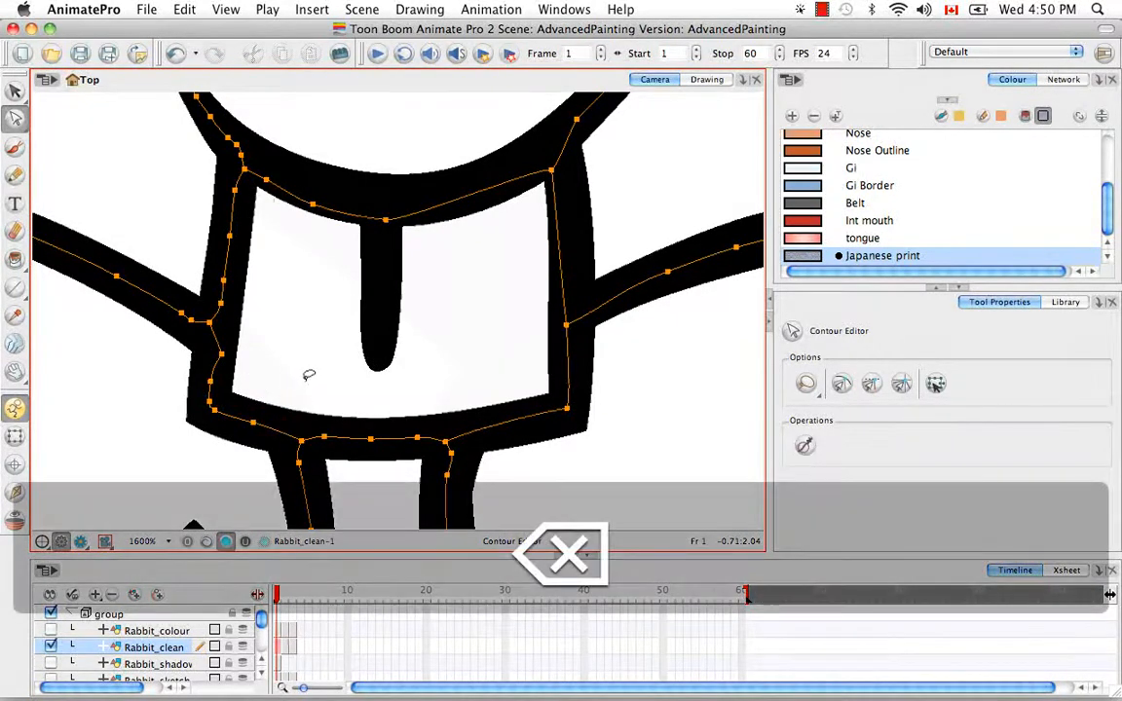
Delete the extra points on the stroke between the neck lines below the teeth and reshape the curve along the teeth's lower edge.
click(310, 378)
click(433, 442)
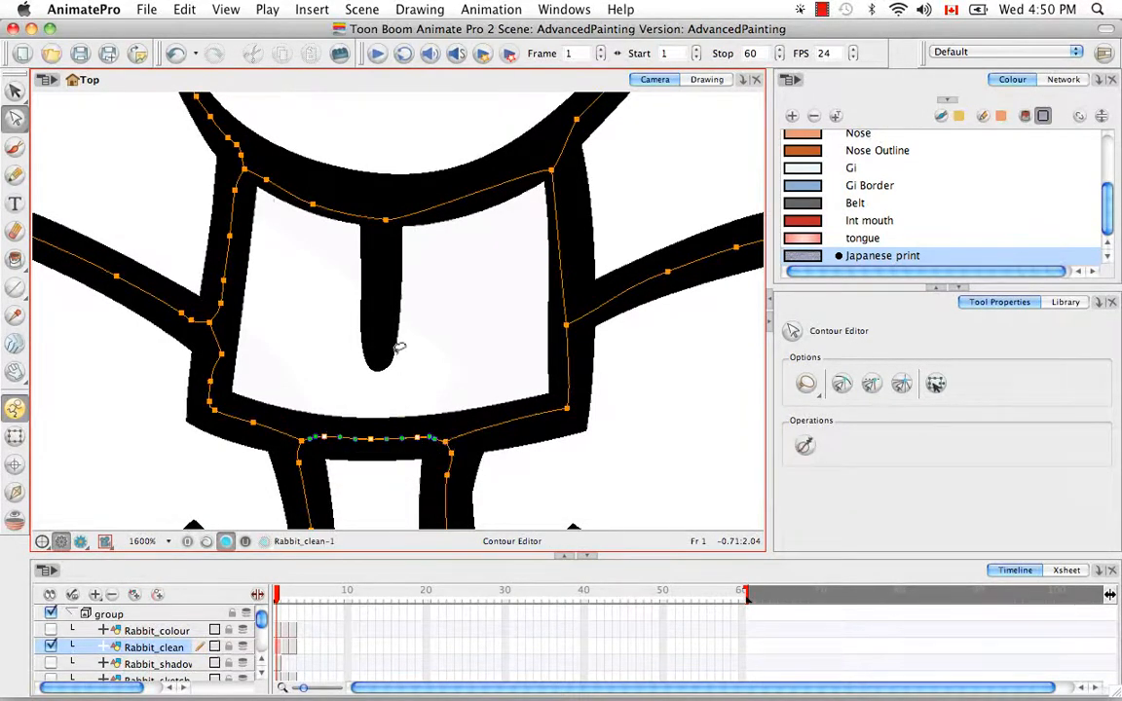
key(BackSpace)
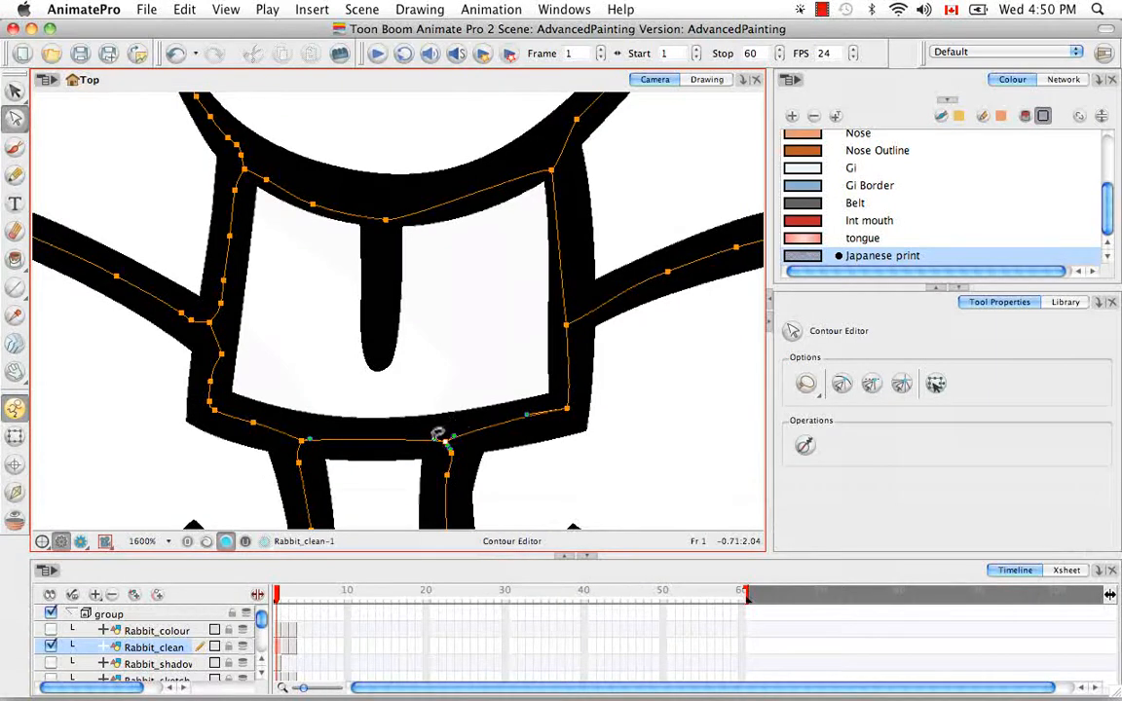
click(426, 443)
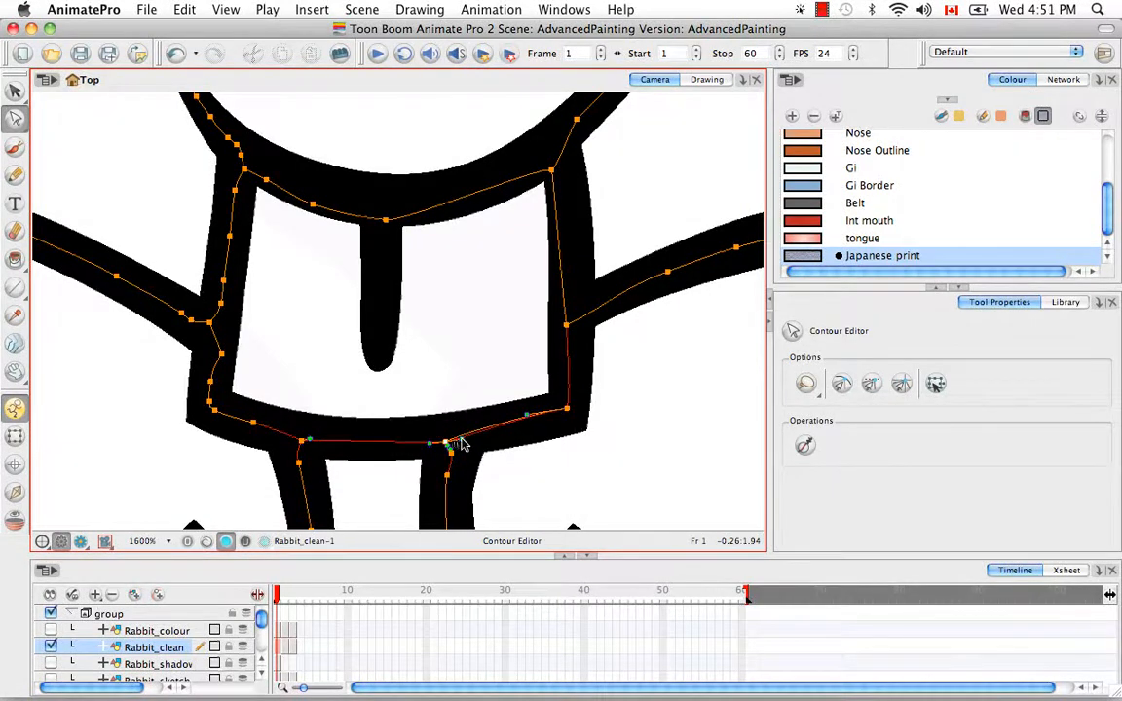
click(530, 425)
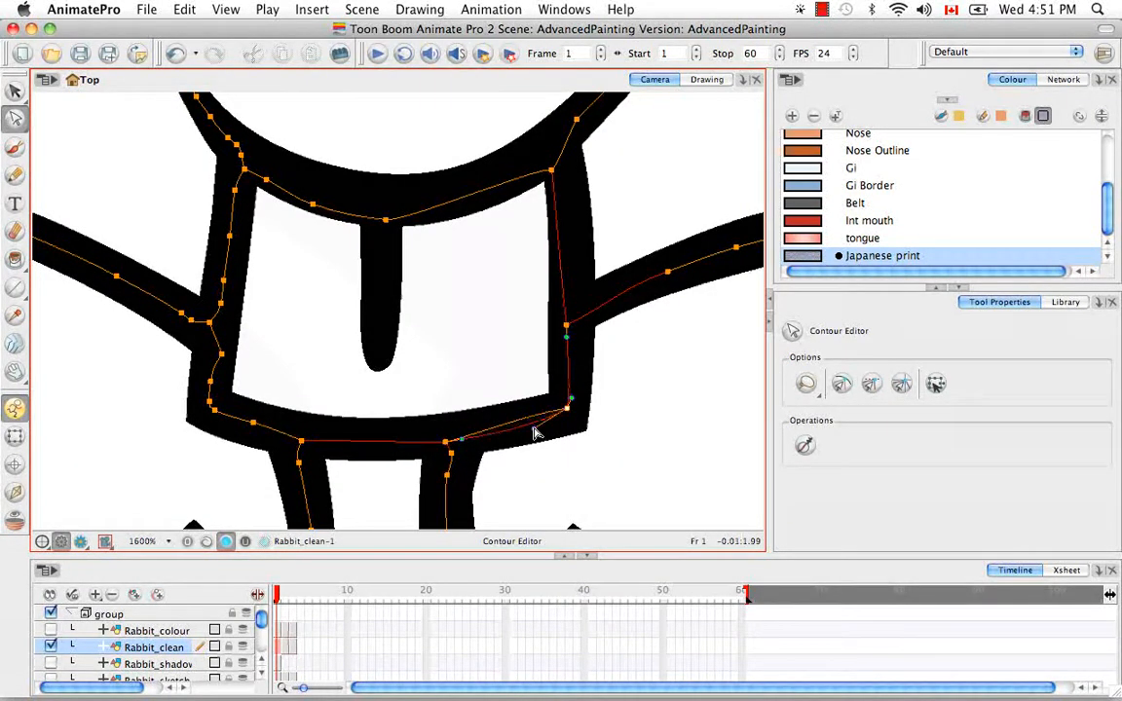
click(263, 388)
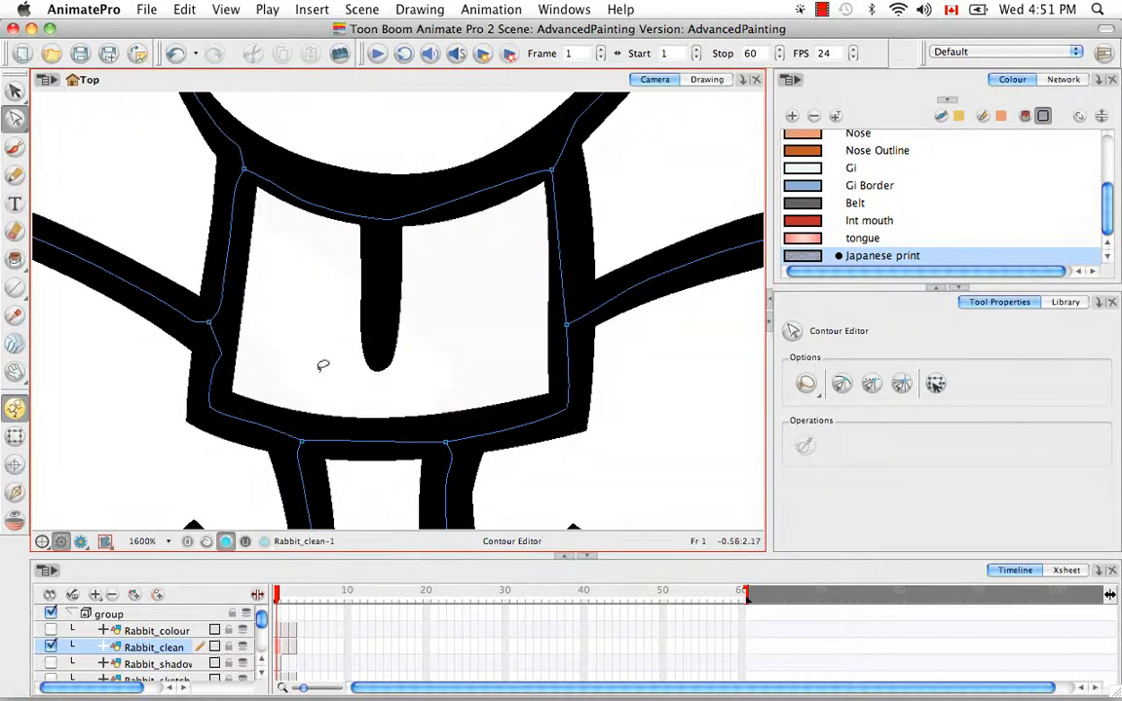
Examine the Rabbit_clean drawing's underlay, overlay and colour art layers in turn.
key(super+minus)
key(super+minus)
key(super+minus)
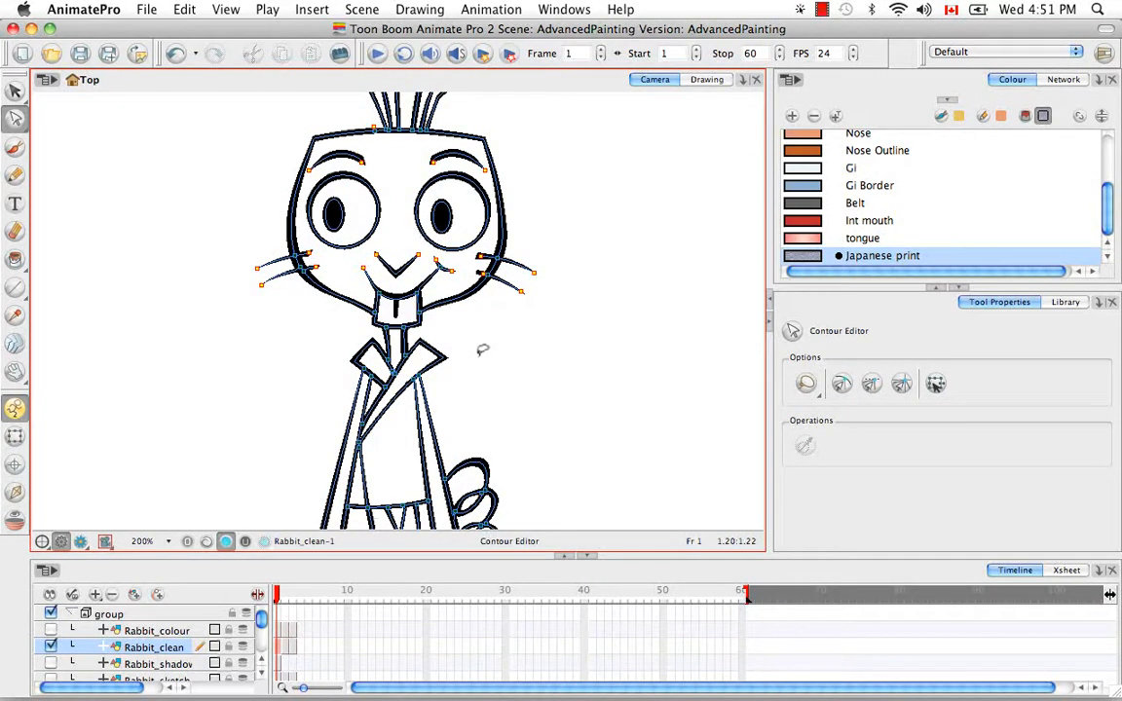
click(185, 543)
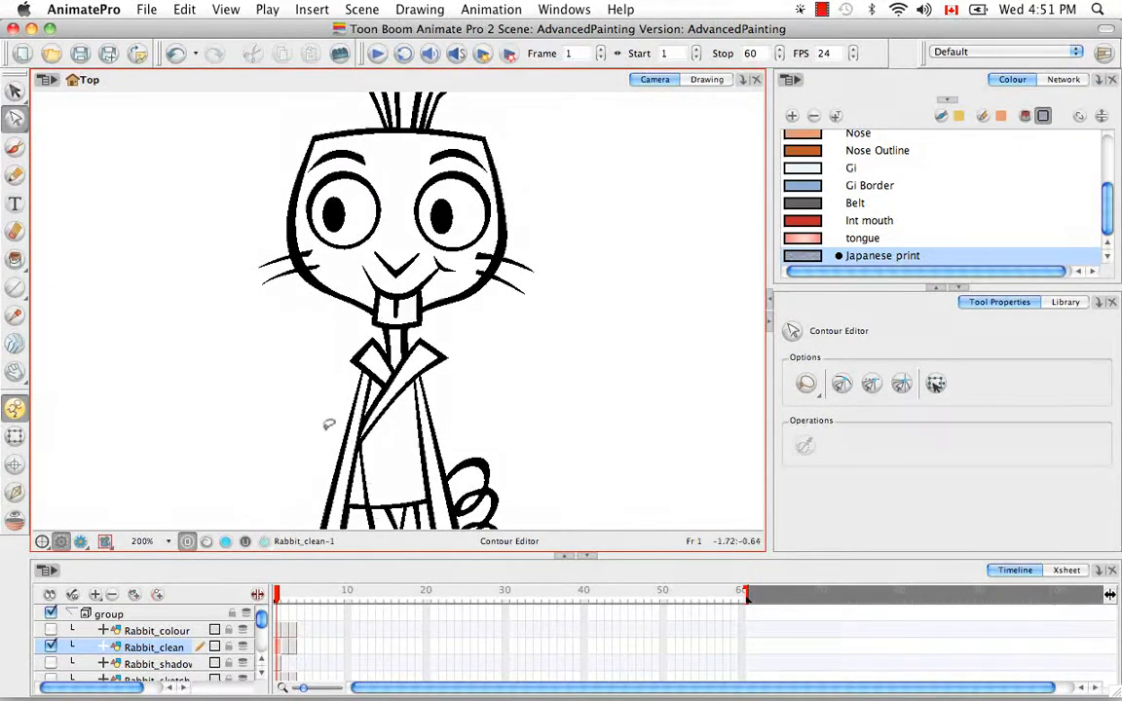
click(245, 541)
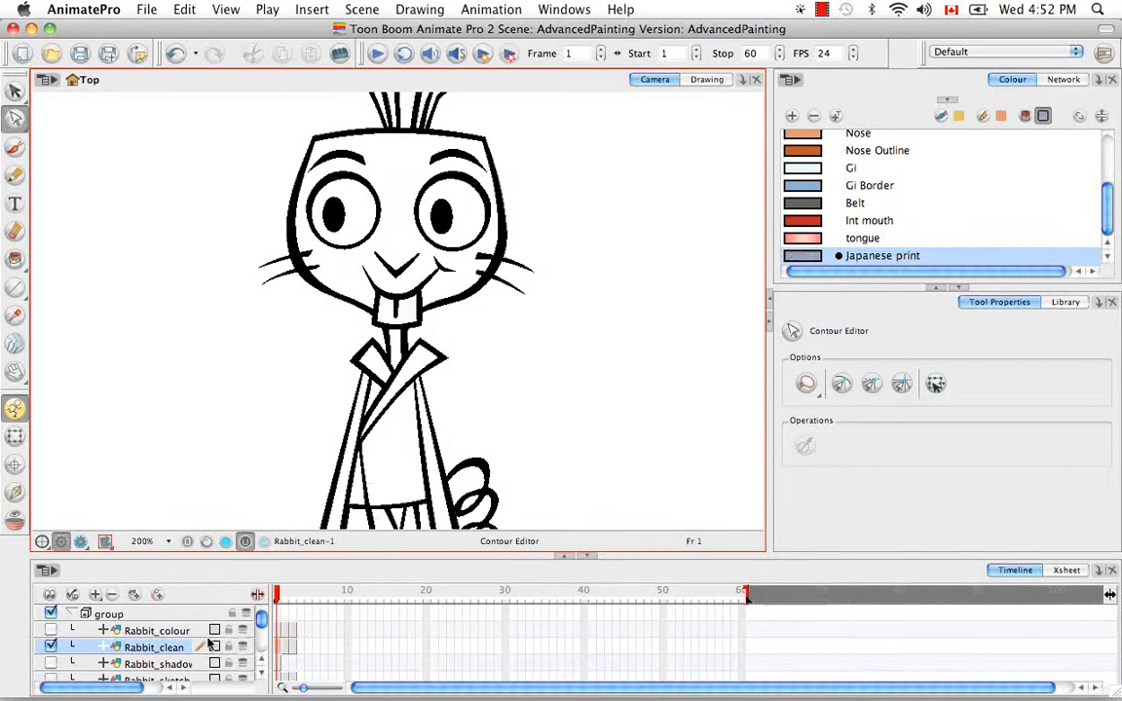
click(166, 632)
click(180, 649)
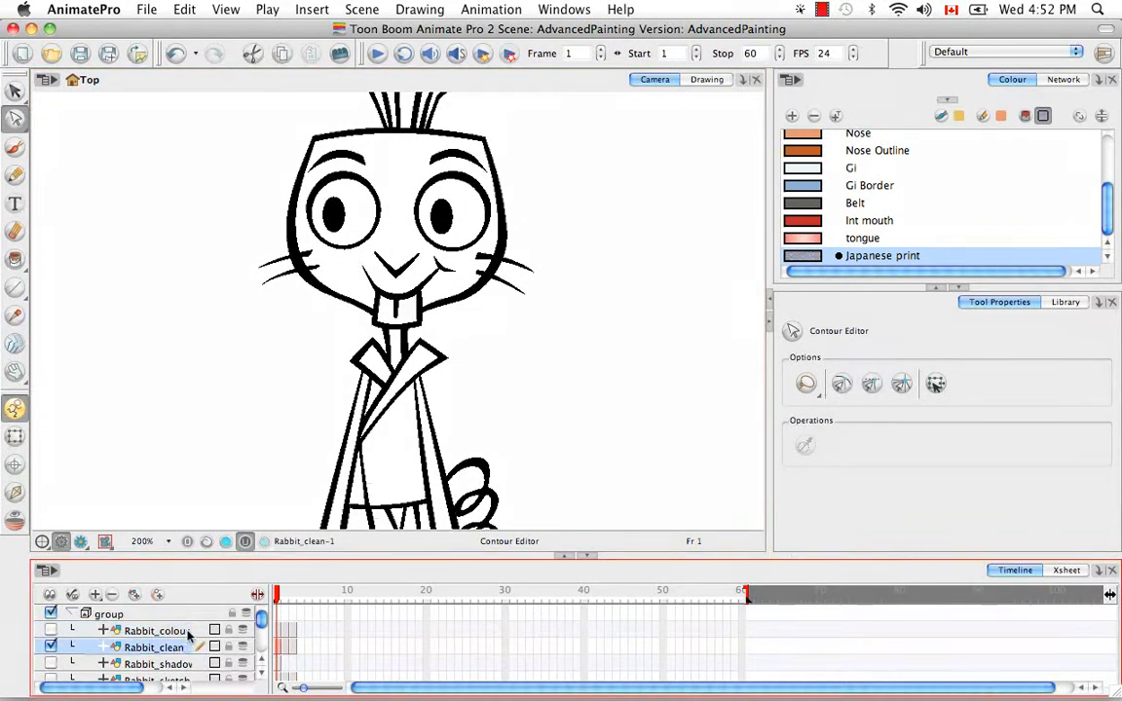
click(225, 541)
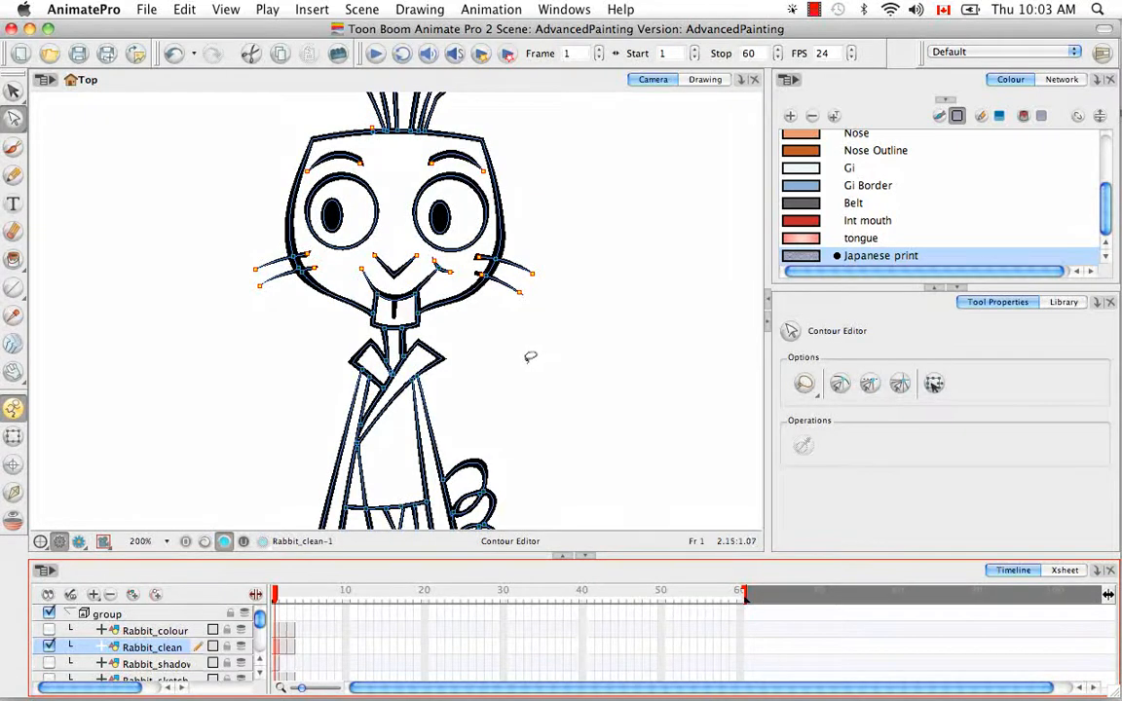
Brush a large loop beside the rabbit on the line art in Int mouth, creating colour art automatically, and check its colour art stroke.
key(alt)
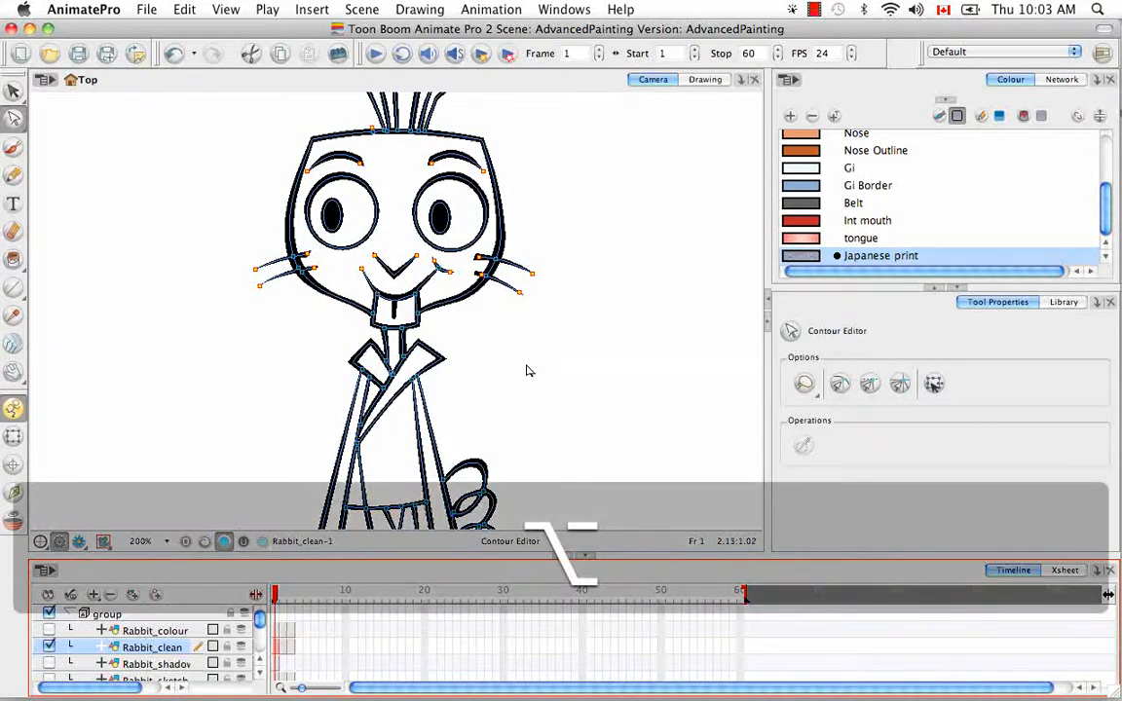
key(alt+b)
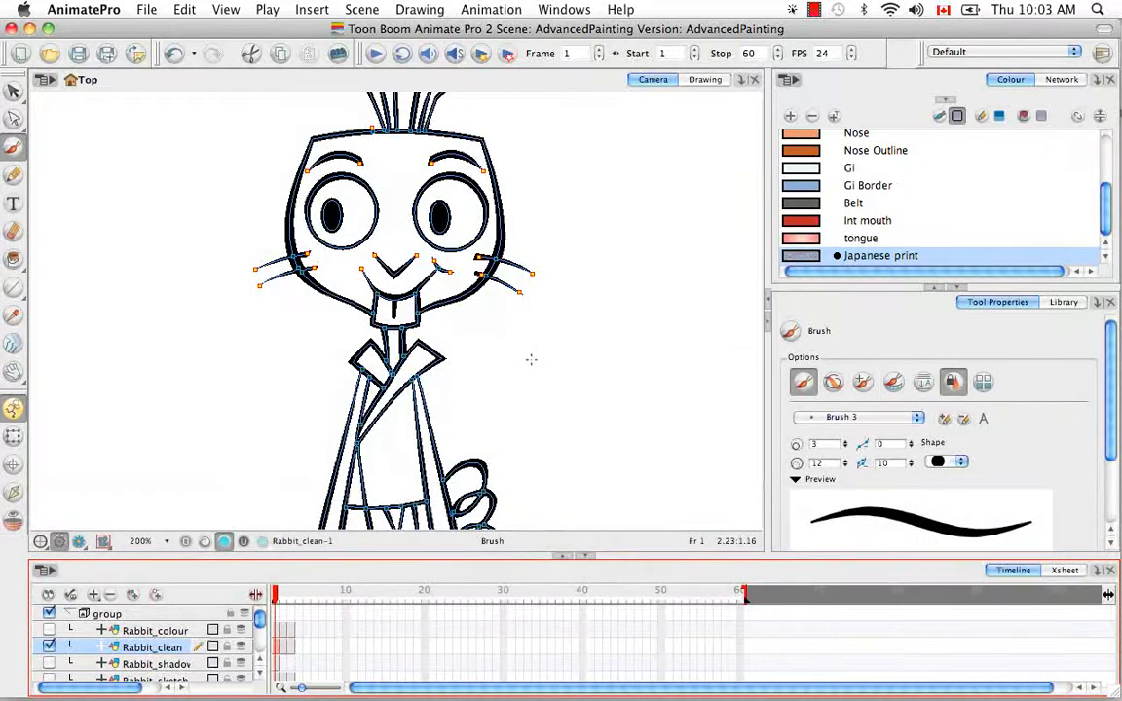
click(893, 384)
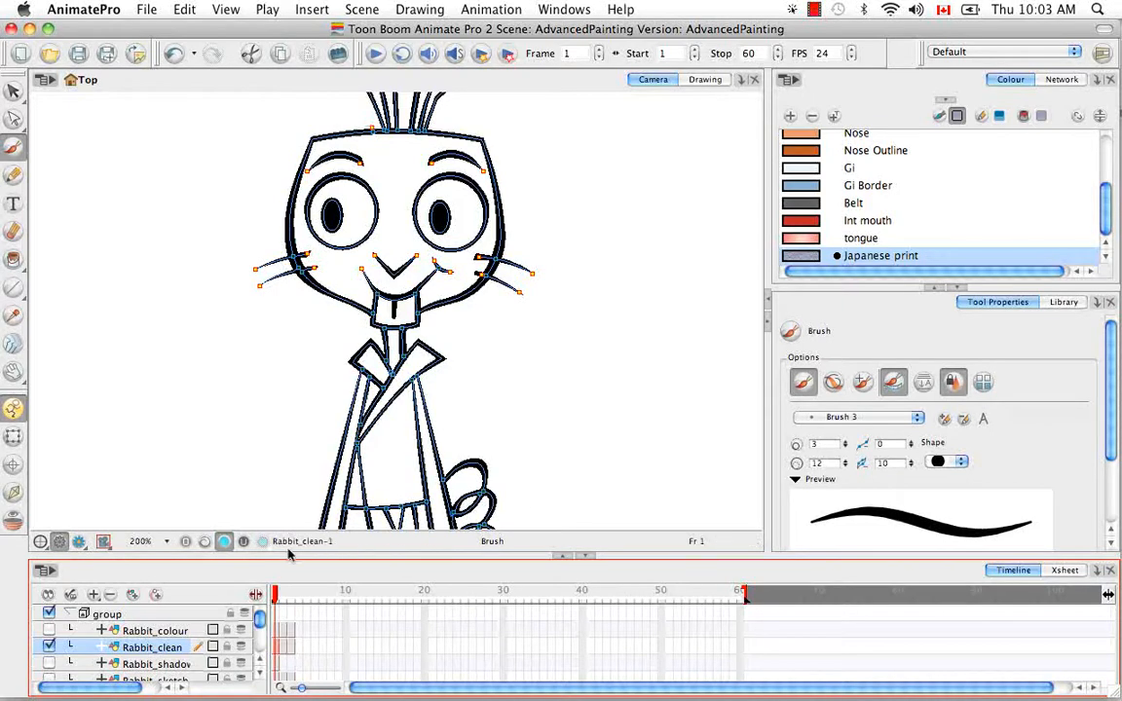
click(205, 544)
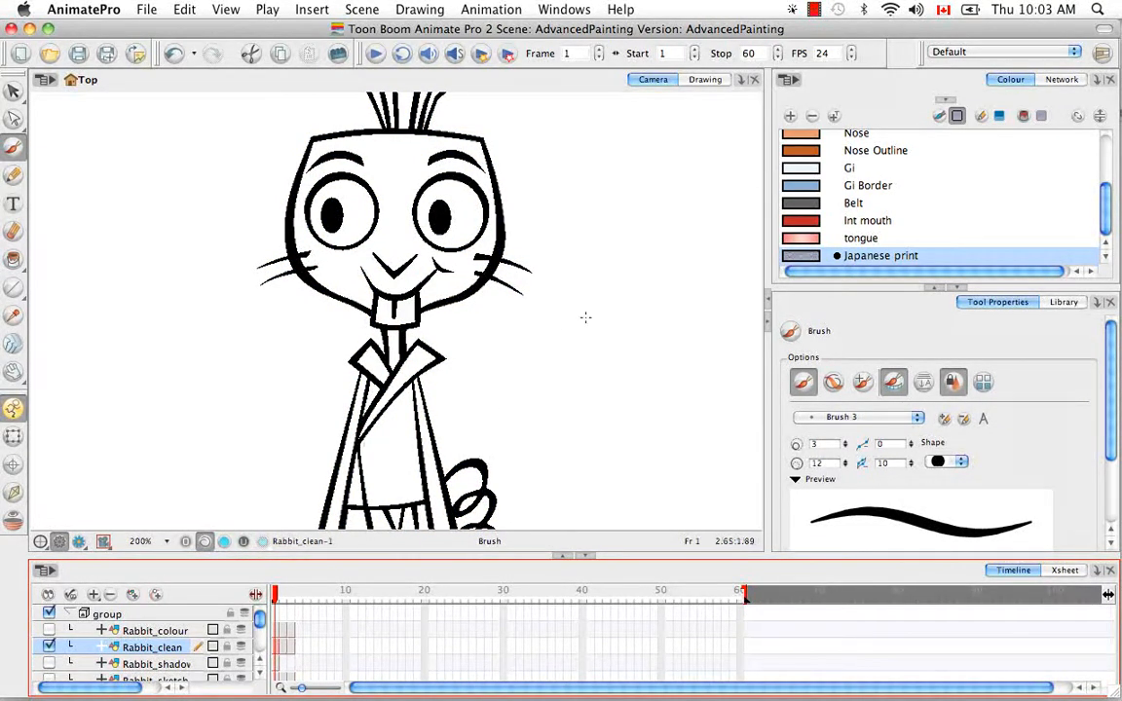
click(829, 223)
mouse_move(578, 323)
mouse_down()
mouse_move(552, 337)
mouse_move(620, 336)
mouse_move(518, 415)
mouse_up()
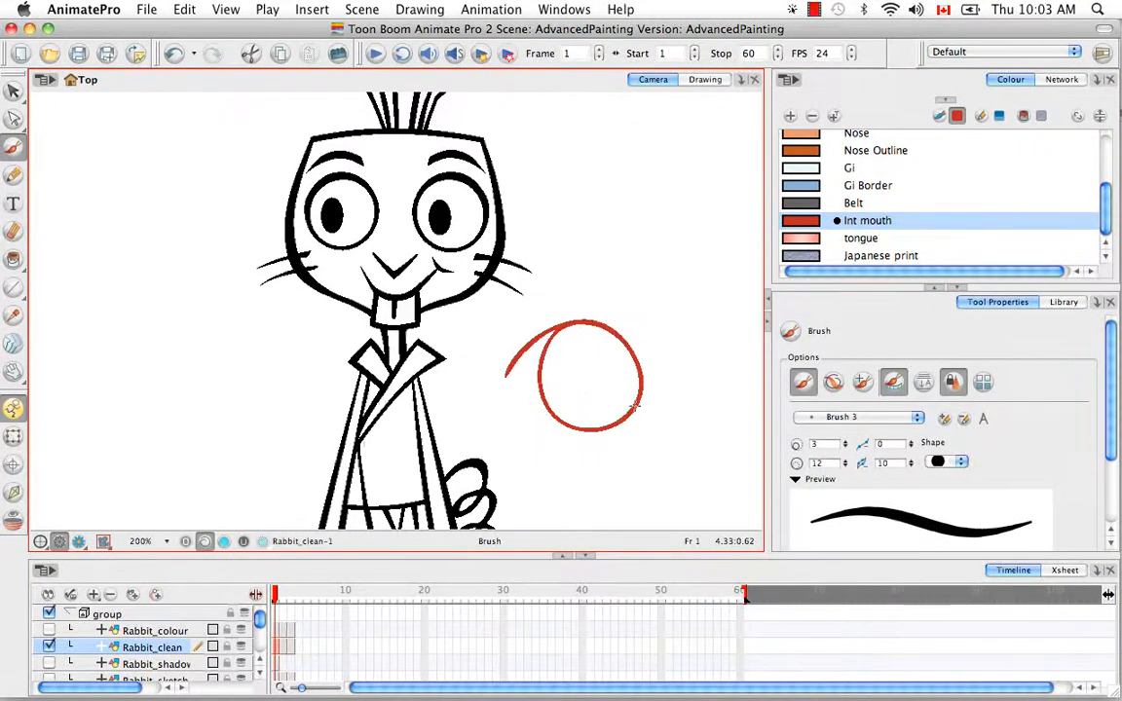
click(225, 541)
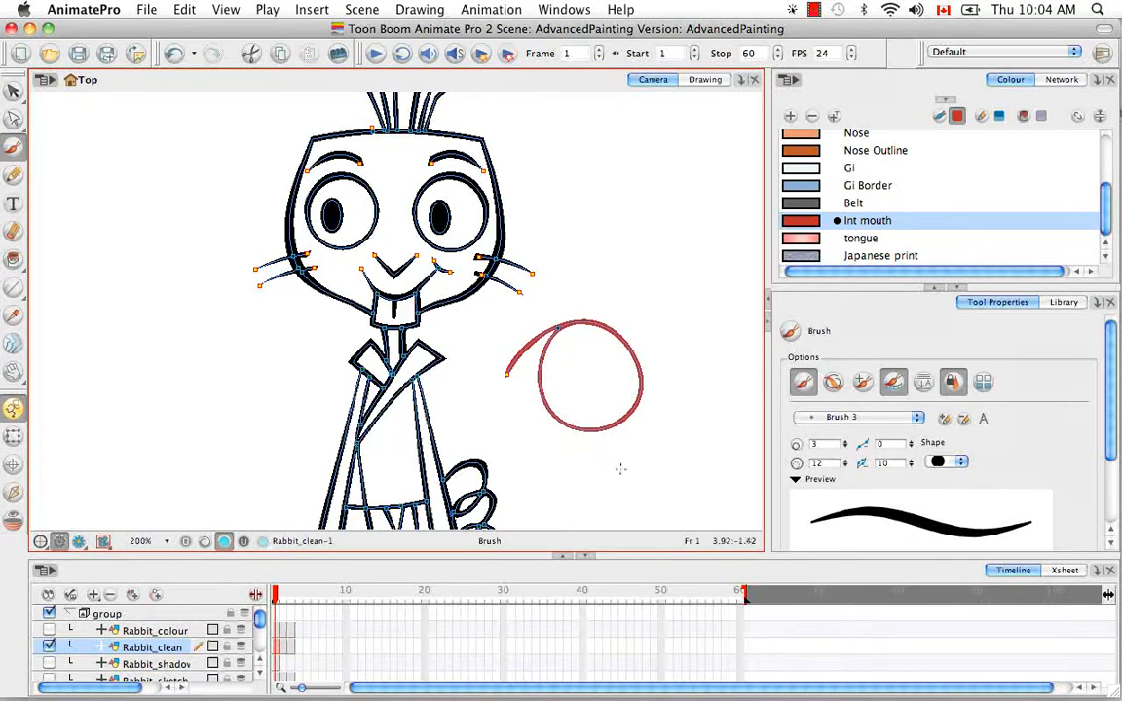
Brush a smaller loop above it on the line art without automatic colour art creation, and check the colour art layer.
click(205, 541)
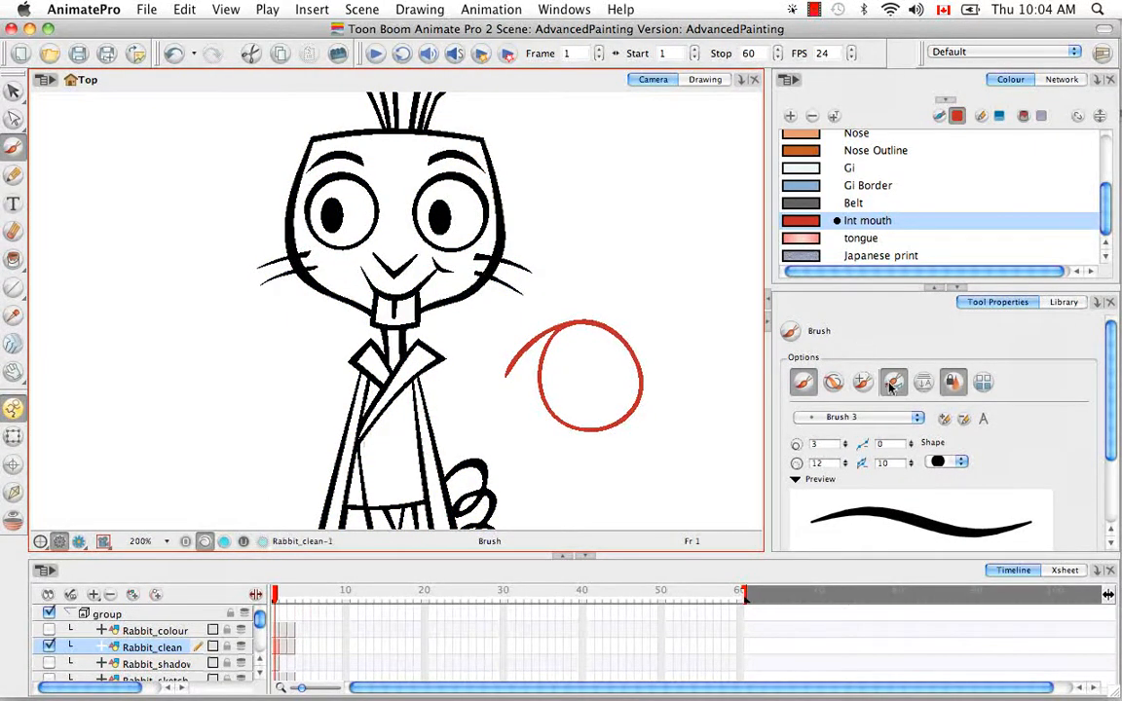
mouse_move(624, 242)
mouse_down()
mouse_move(628, 293)
mouse_move(631, 243)
mouse_move(587, 261)
mouse_up()
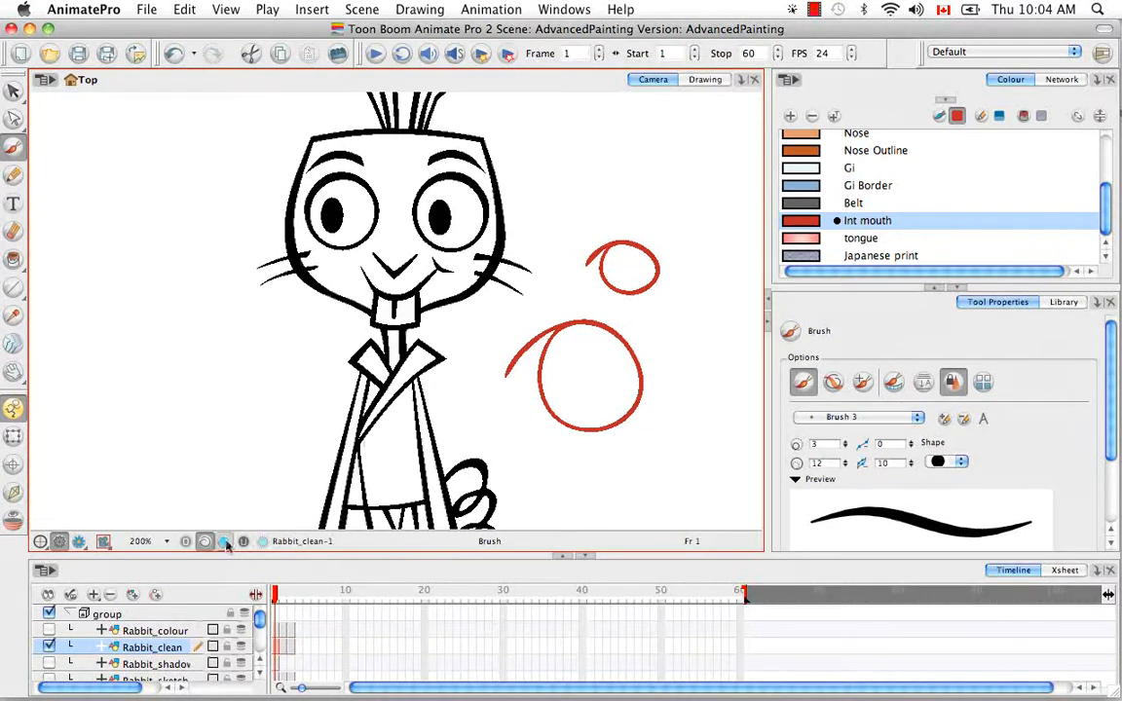
click(224, 542)
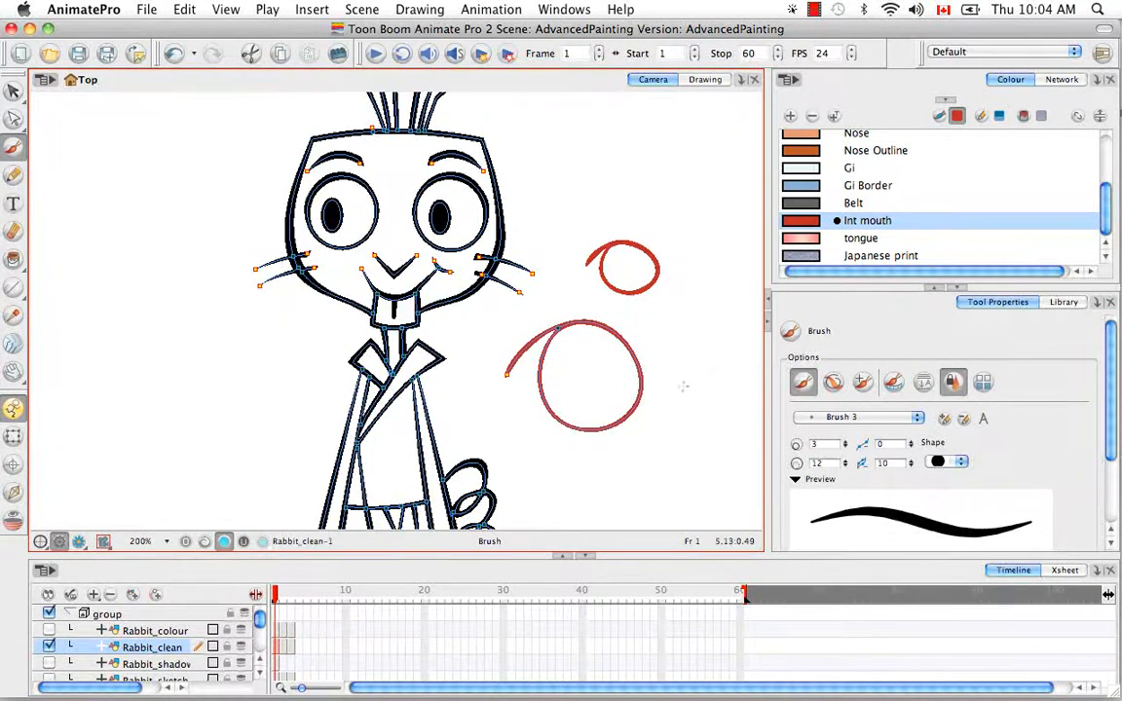
Delete the large loop's colour art stroke and both red loops from the line art.
key(alt+v)
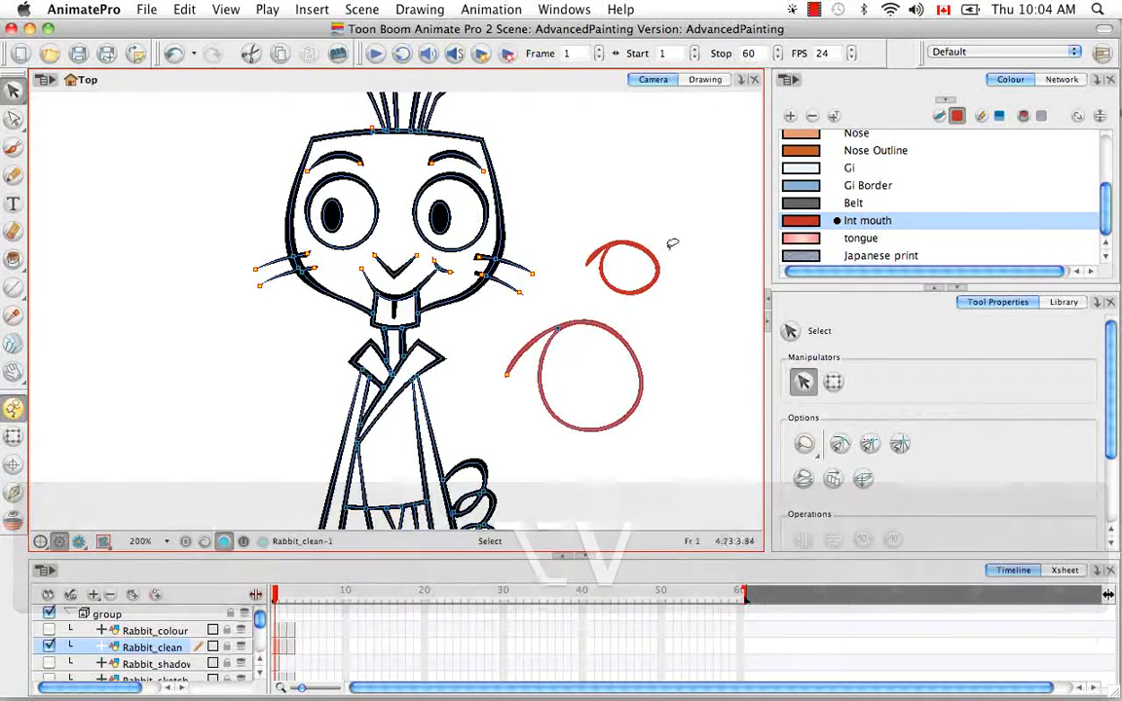
click(641, 382)
key(BackSpace)
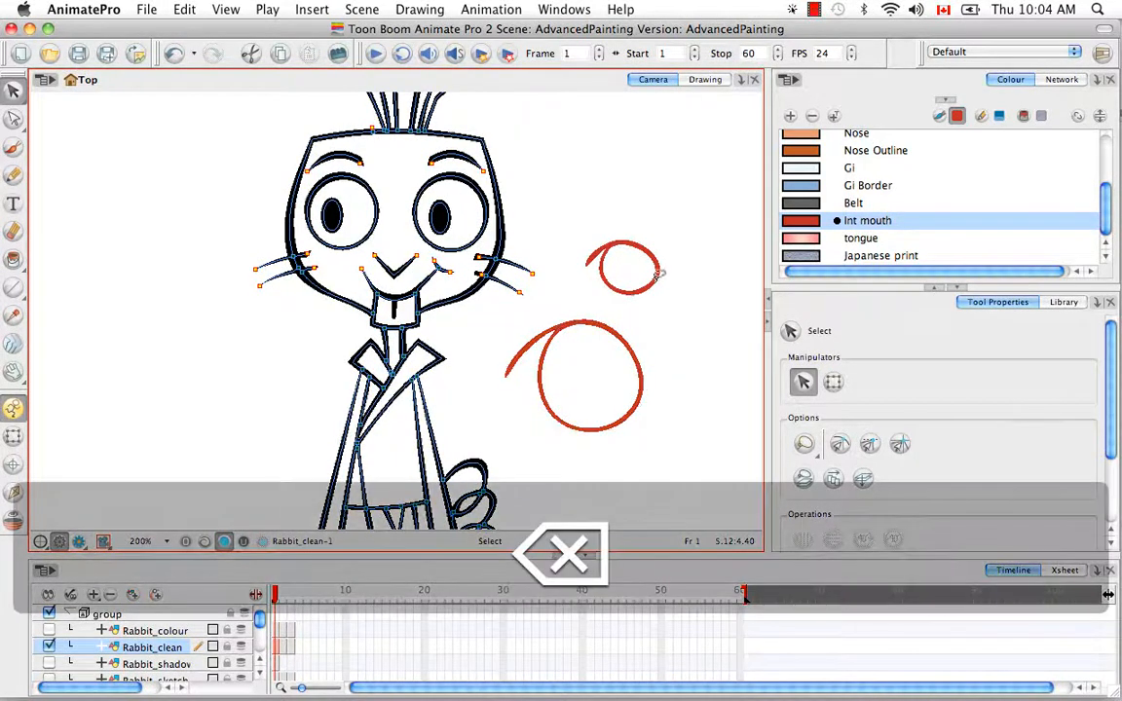
click(205, 542)
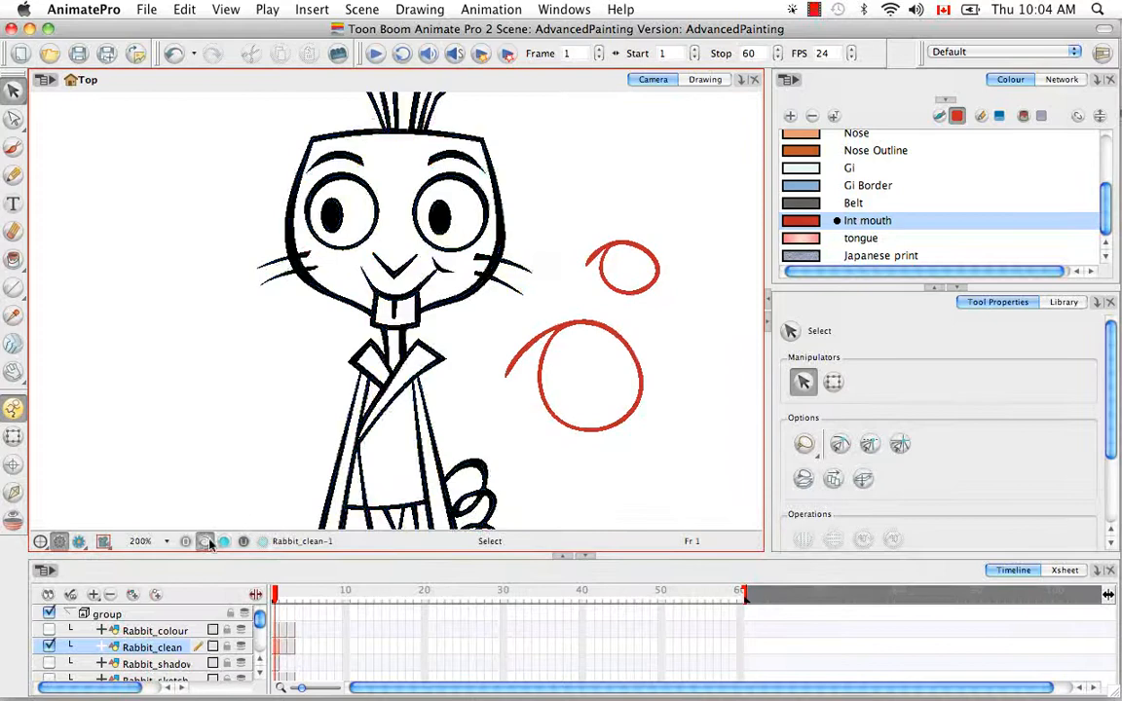
click(642, 388)
key(BackSpace)
click(639, 338)
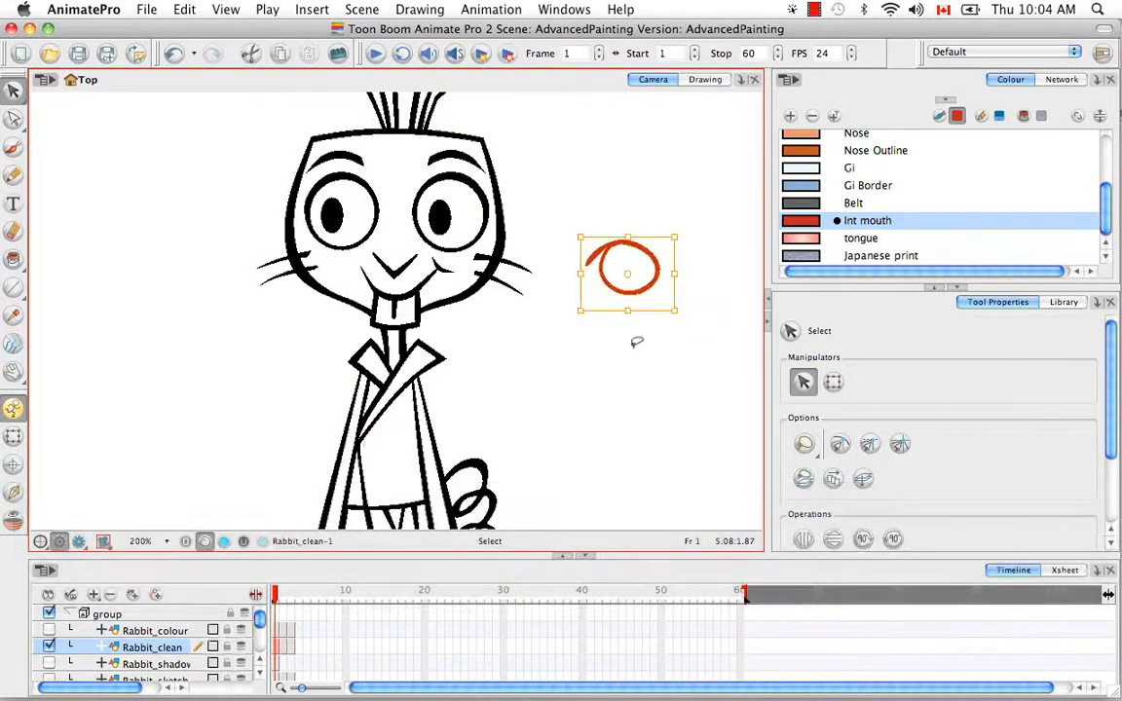
key(BackSpace)
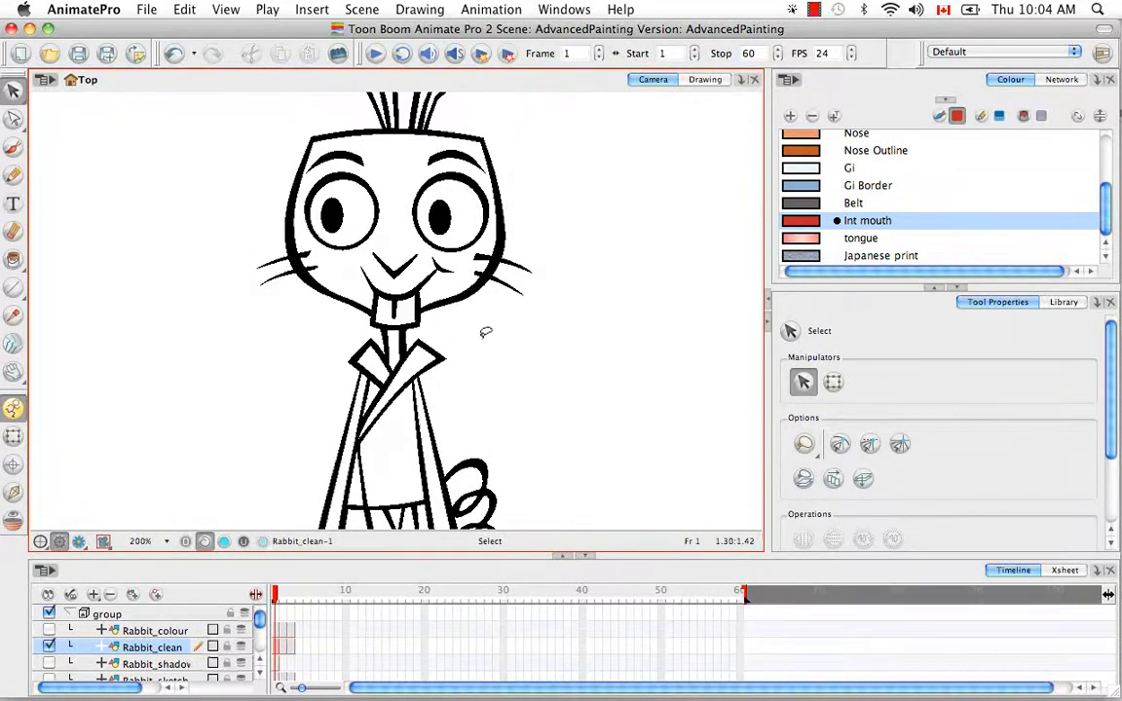
Brush two open circles on the line art, creating colour art automatically for the lower one only, and compare them in colour art.
click(13, 146)
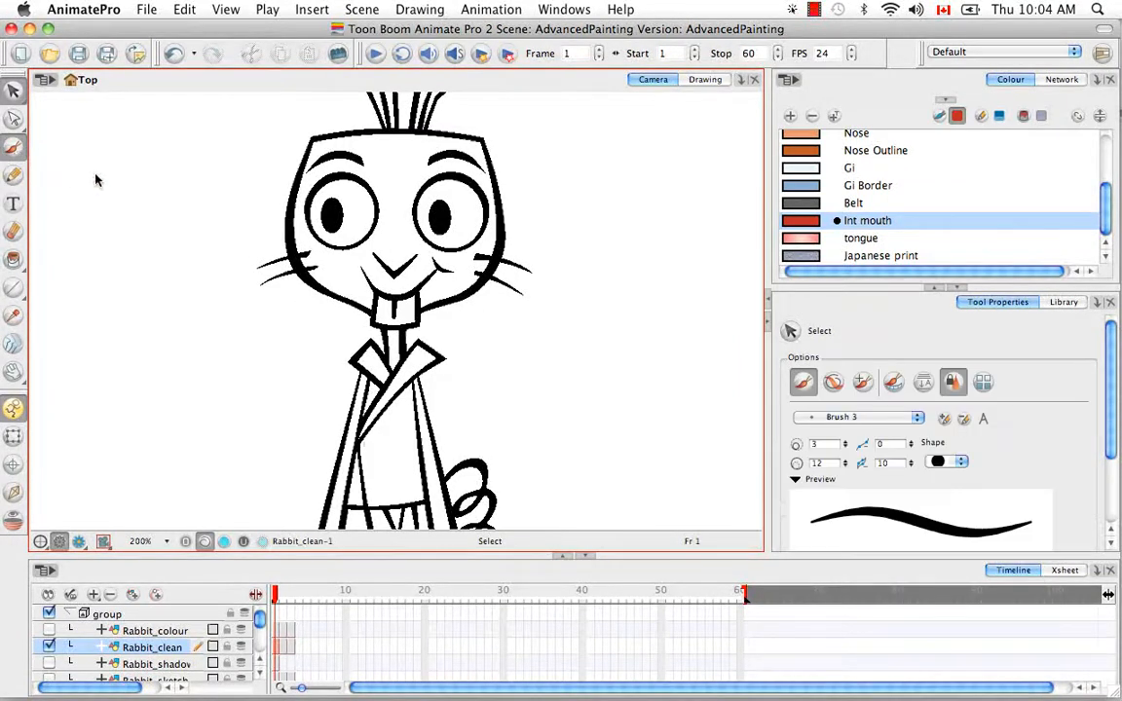
mouse_move(645, 269)
mouse_down()
mouse_move(676, 323)
mouse_move(667, 266)
mouse_up()
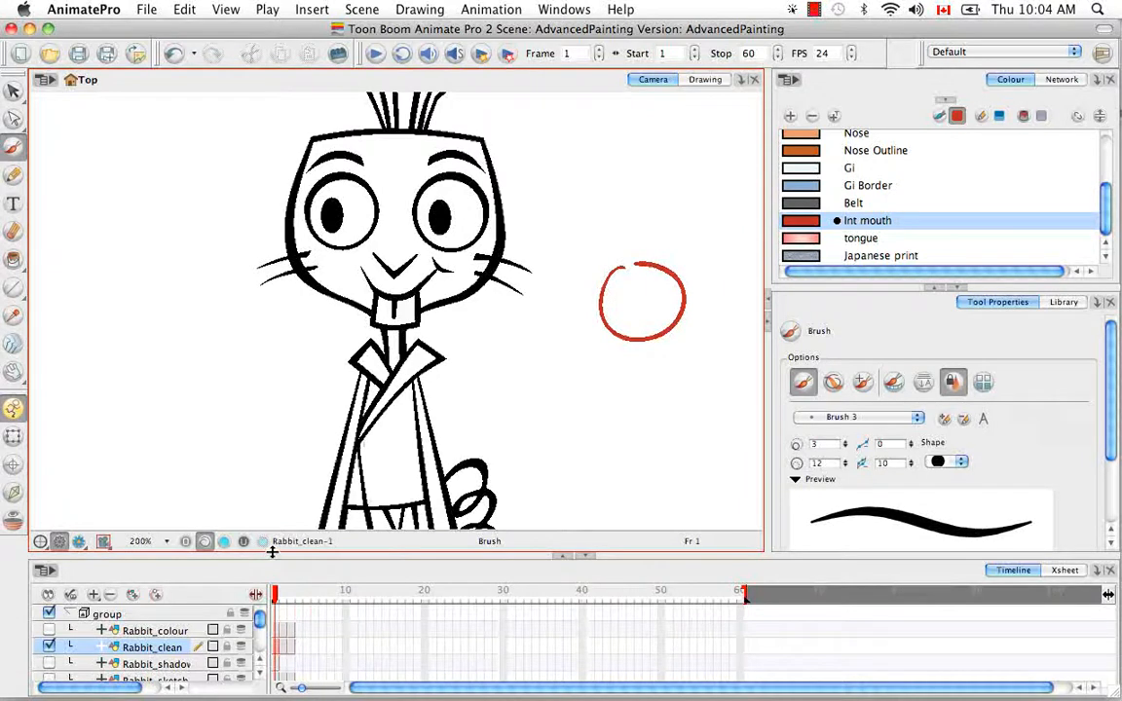
click(890, 381)
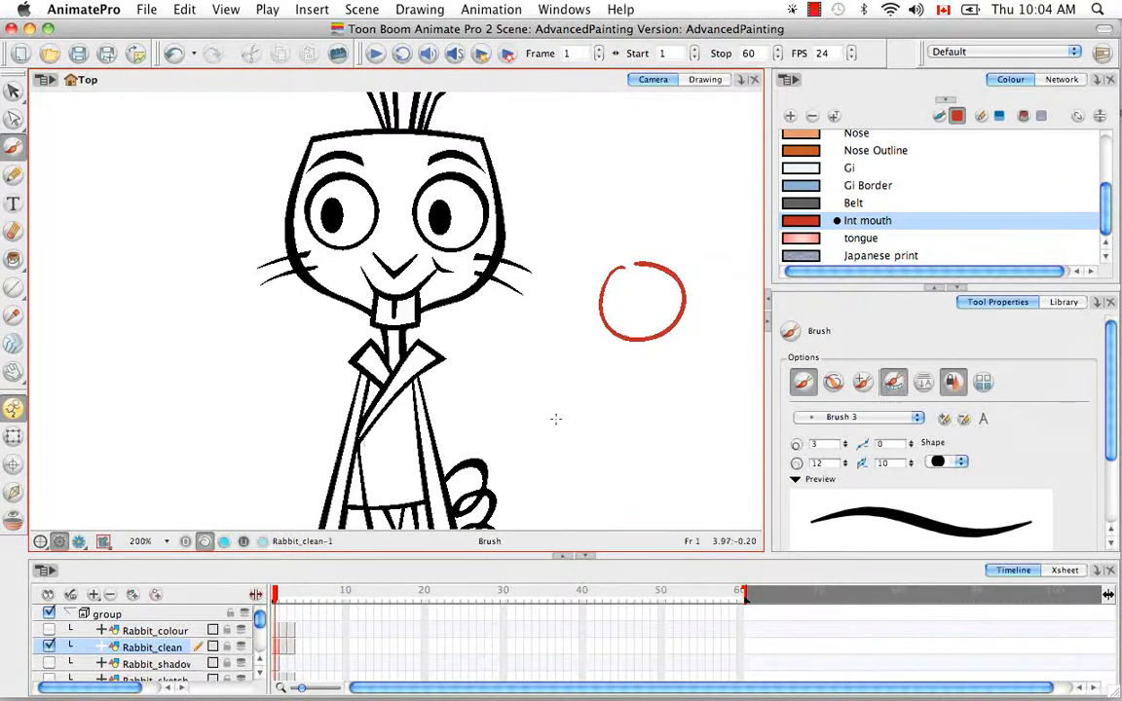
mouse_move(575, 380)
mouse_down()
mouse_move(621, 441)
mouse_move(636, 401)
mouse_move(604, 375)
mouse_up()
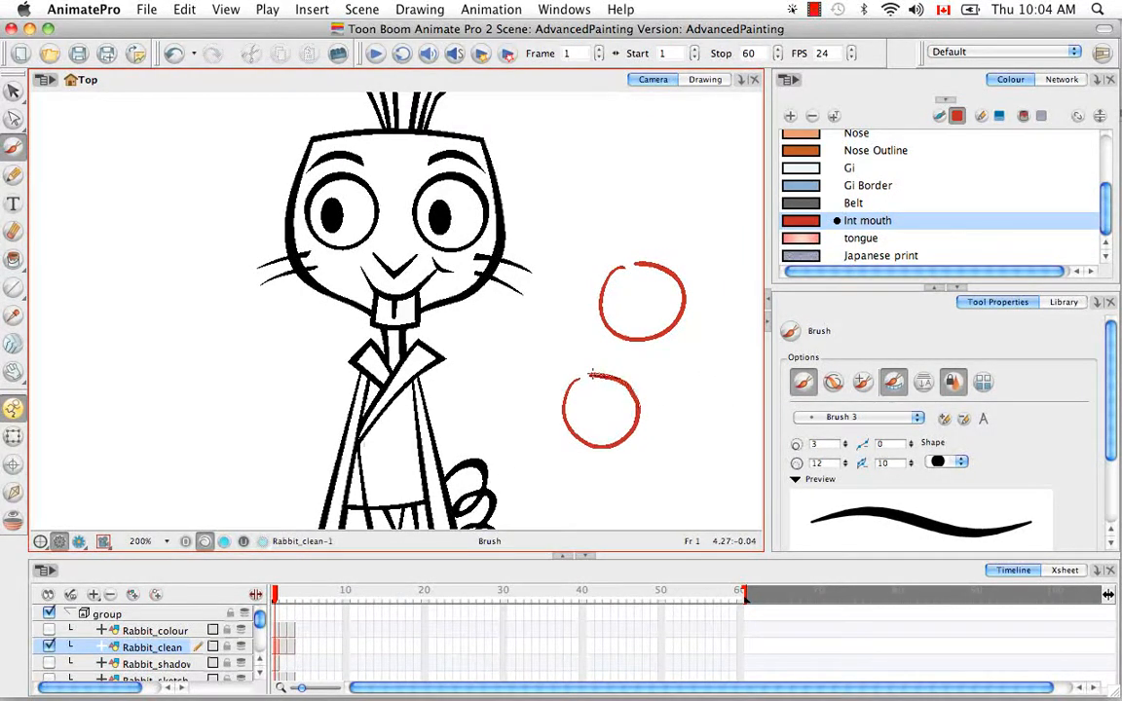
click(223, 542)
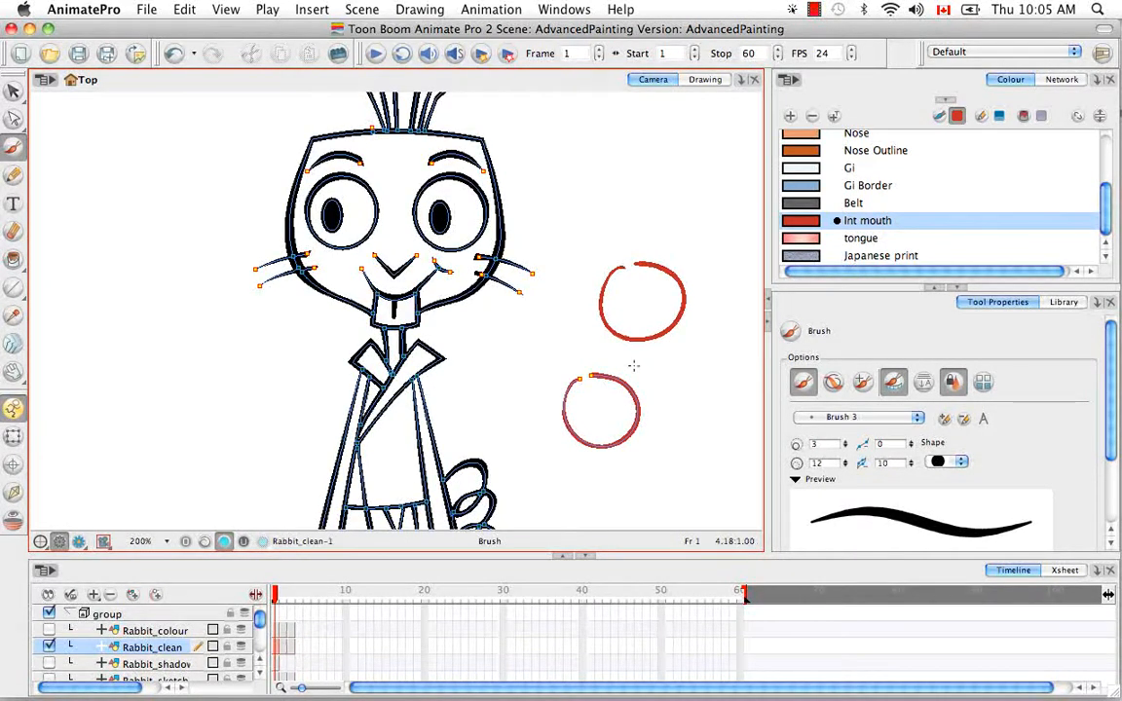
Close the gap at the top of the lower circle's colour art outline with an invisible line using the Stroke tool.
key(super+equal)
key(super+equal)
key(space)
drag(624, 301, 435, 226)
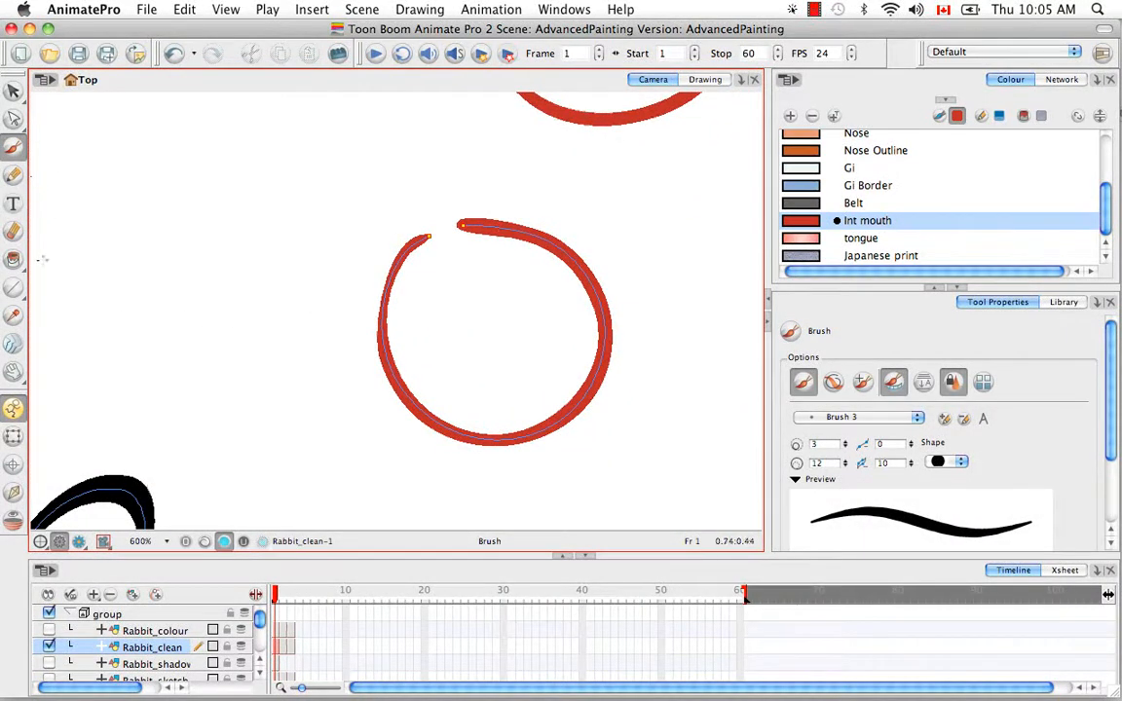
mouse_move(13, 259)
mouse_down()
mouse_move(102, 346)
mouse_move(104, 375)
mouse_up()
key(space)
mouse_move(453, 271)
mouse_down()
mouse_move(469, 335)
mouse_move(491, 350)
mouse_up()
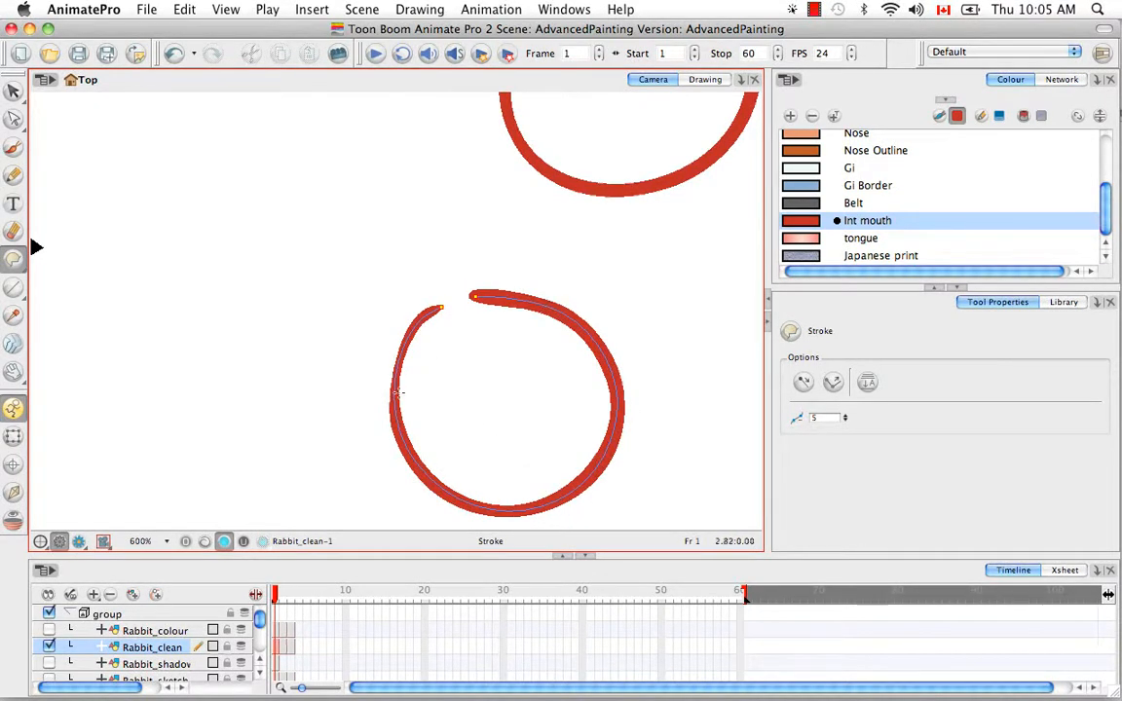
drag(410, 325, 528, 288)
Delete the lower circle's strokes, including the gap-closing line, from the colour art.
key(super+minus)
key(super+minus)
key(super+minus)
key(super+minus)
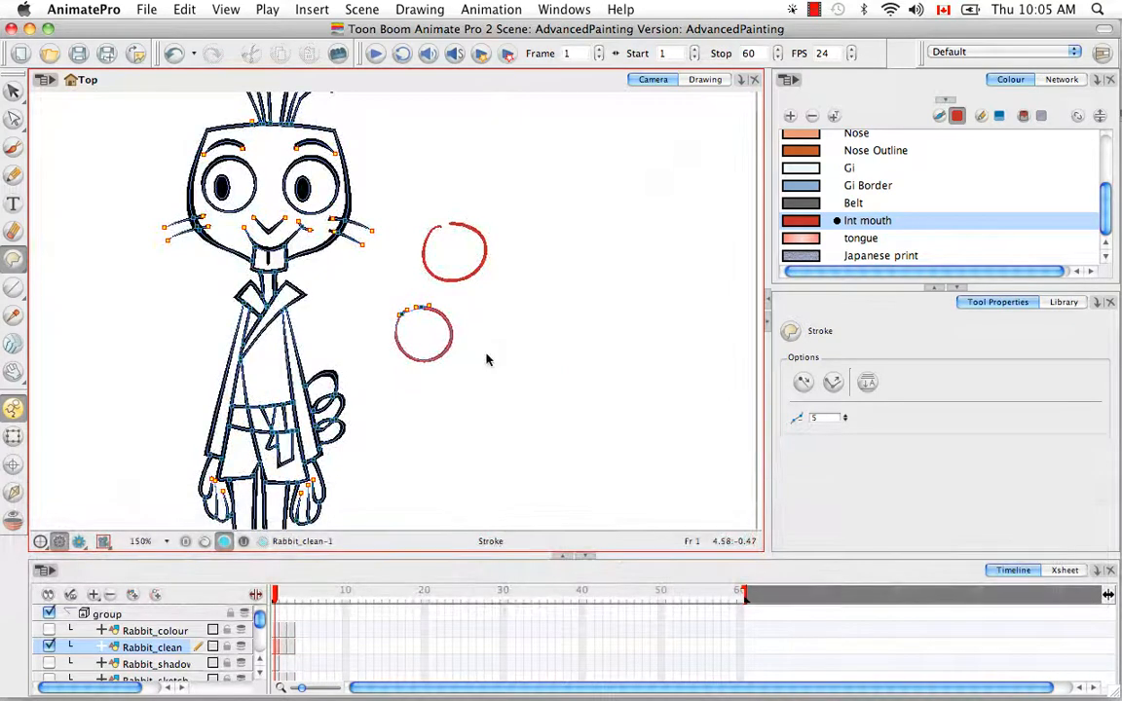
key(space)
mouse_move(452, 389)
mouse_down()
mouse_move(530, 359)
mouse_move(568, 390)
mouse_up()
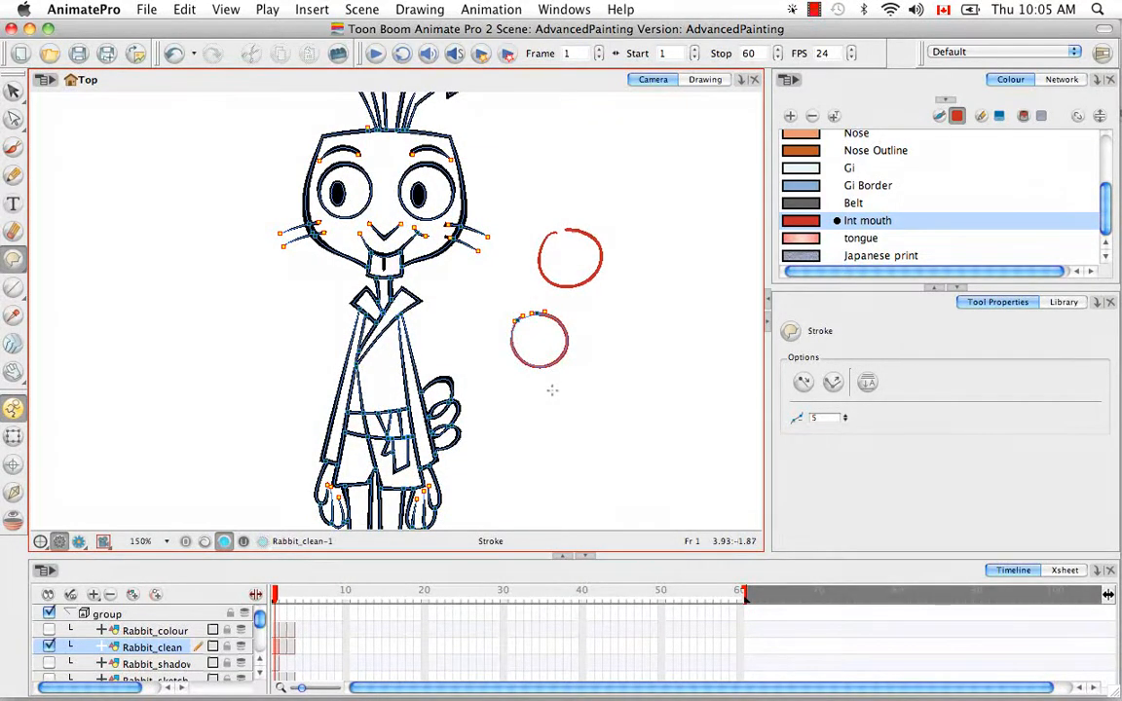
drag(17, 94, 64, 92)
drag(608, 191, 525, 138)
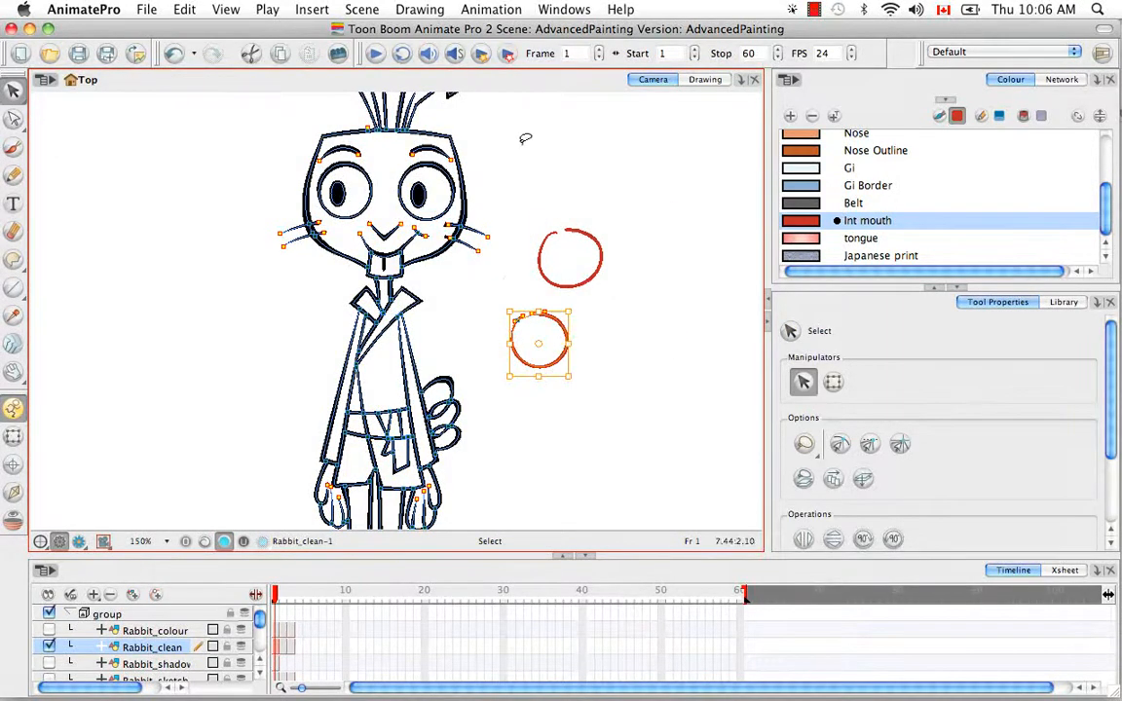
key(BackSpace)
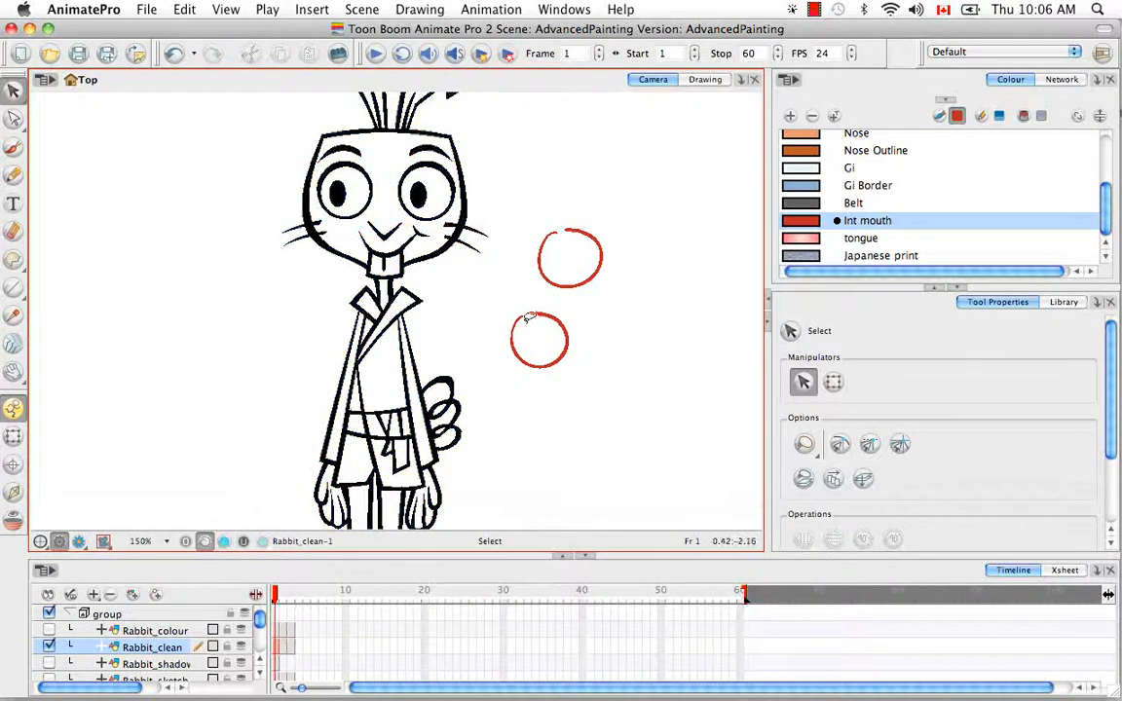
Delete both red circles from the line art and switch to the colour art.
mouse_move(575, 175)
mouse_down()
mouse_move(479, 326)
mouse_move(513, 140)
mouse_up()
key(BackSpace)
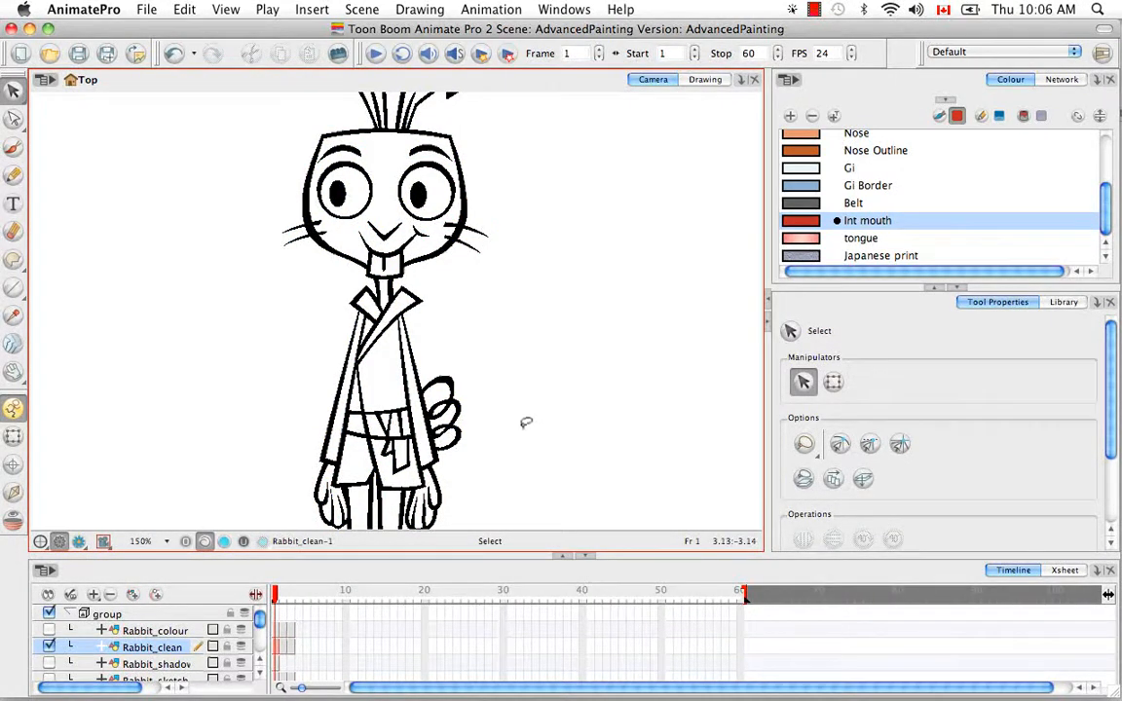
click(224, 542)
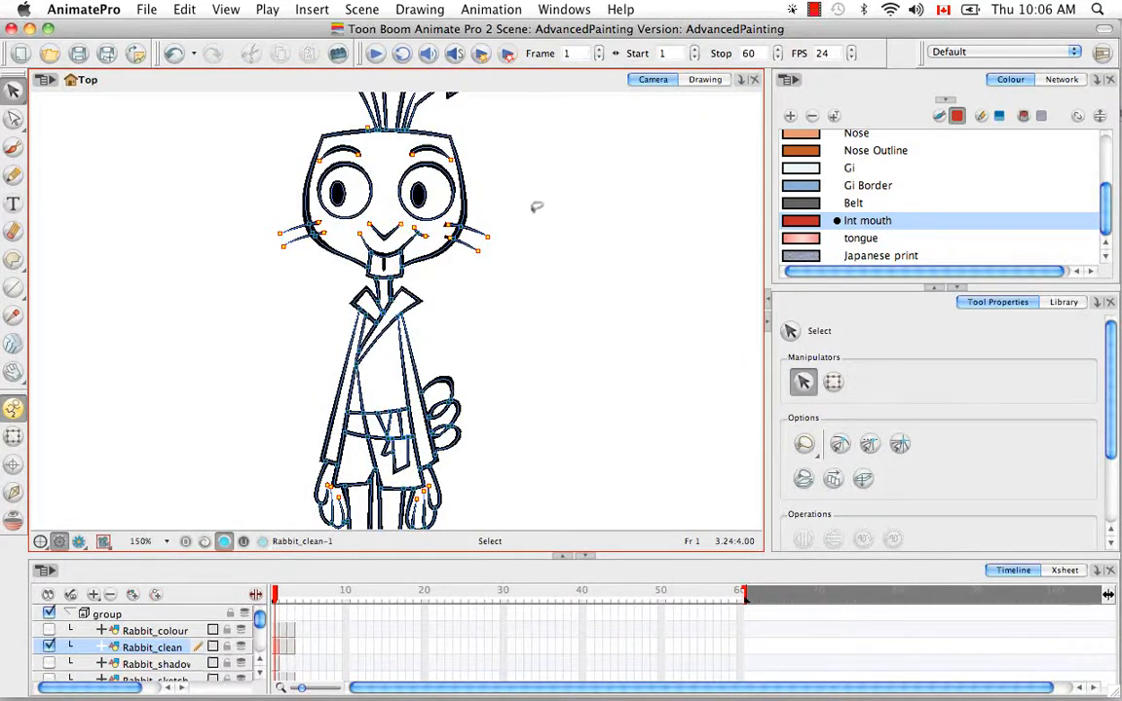
In the Drawing view, paint the folded ear tips, face, neck, hands, legs and feet with the Skin colour.
click(706, 81)
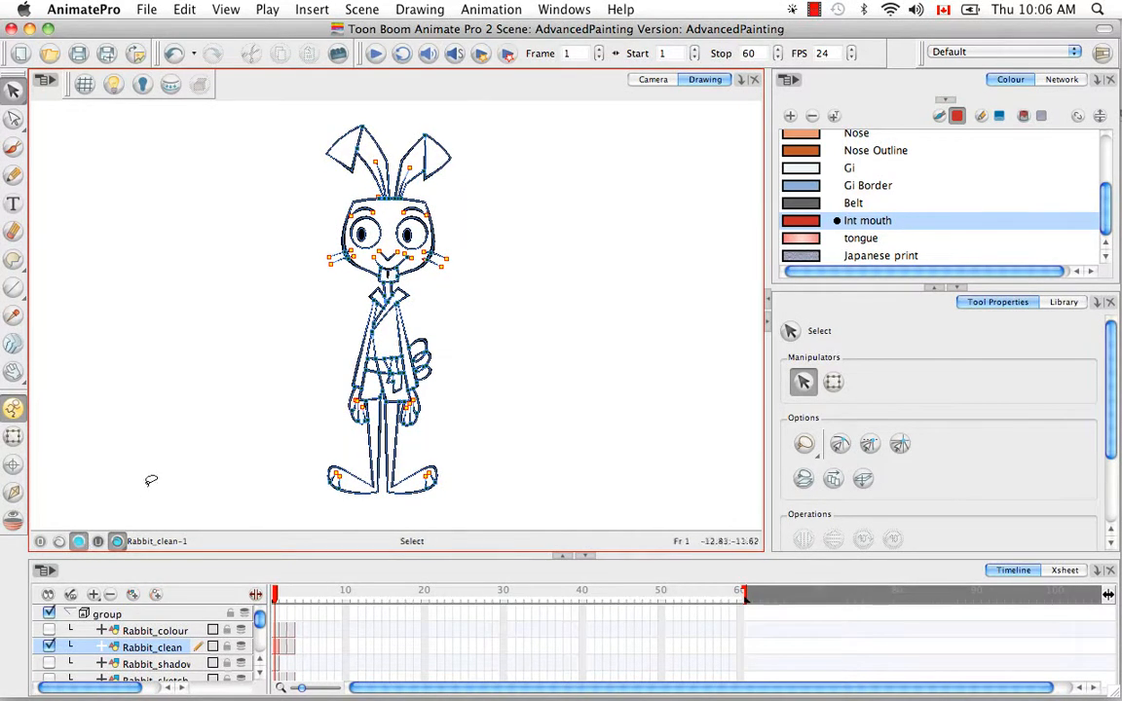
drag(1108, 224, 914, 169)
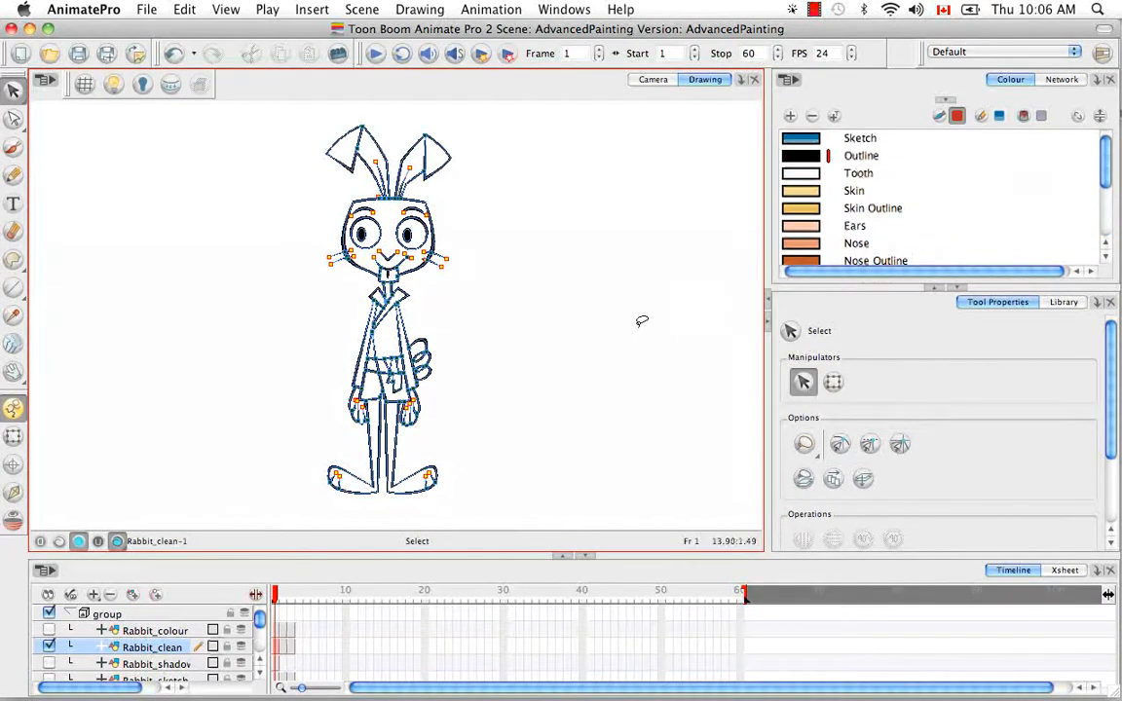
key(alt)
key(alt+k)
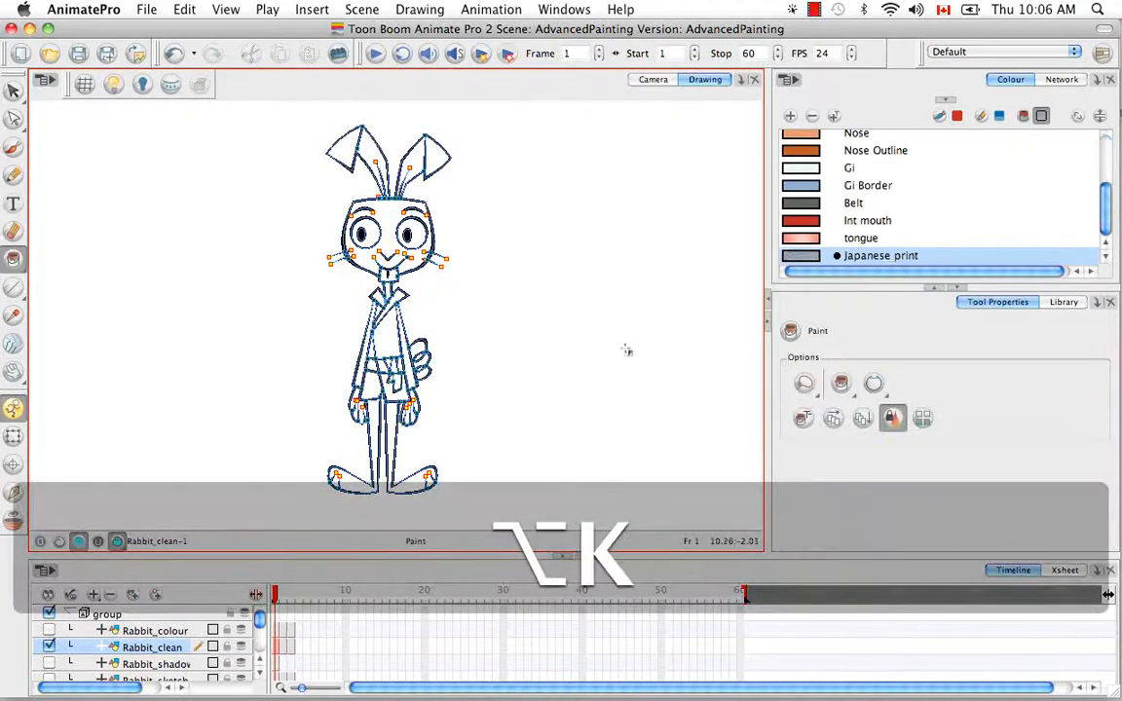
drag(1106, 210, 1107, 161)
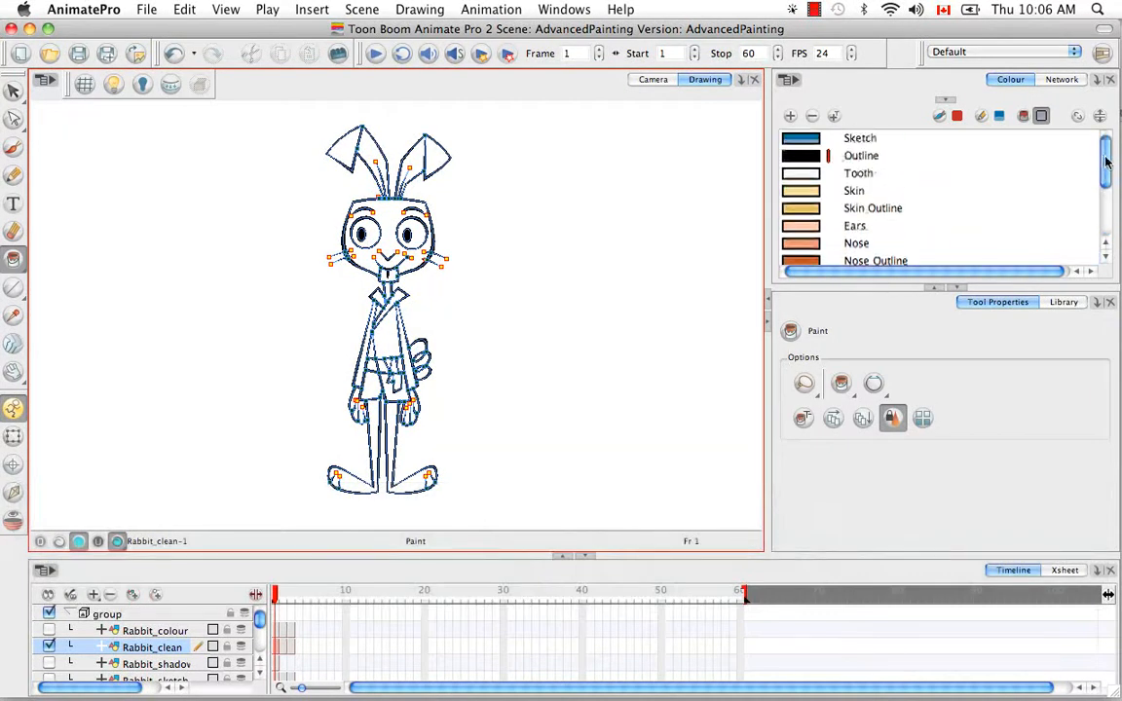
click(800, 191)
click(343, 148)
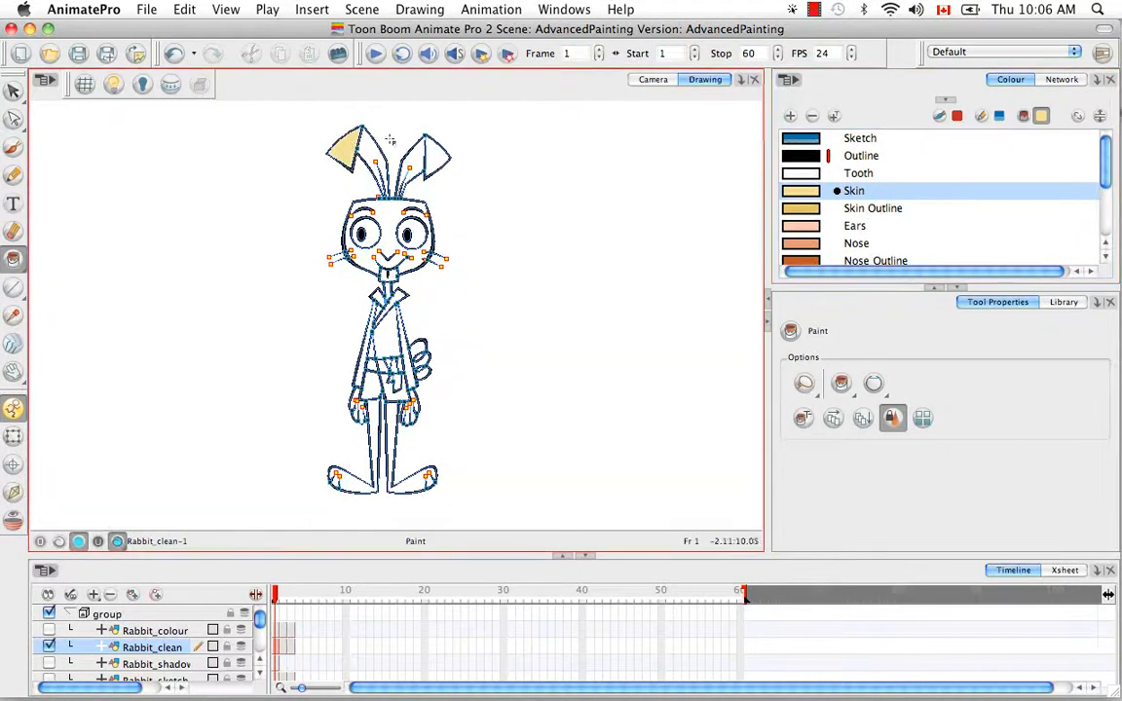
click(439, 158)
click(363, 262)
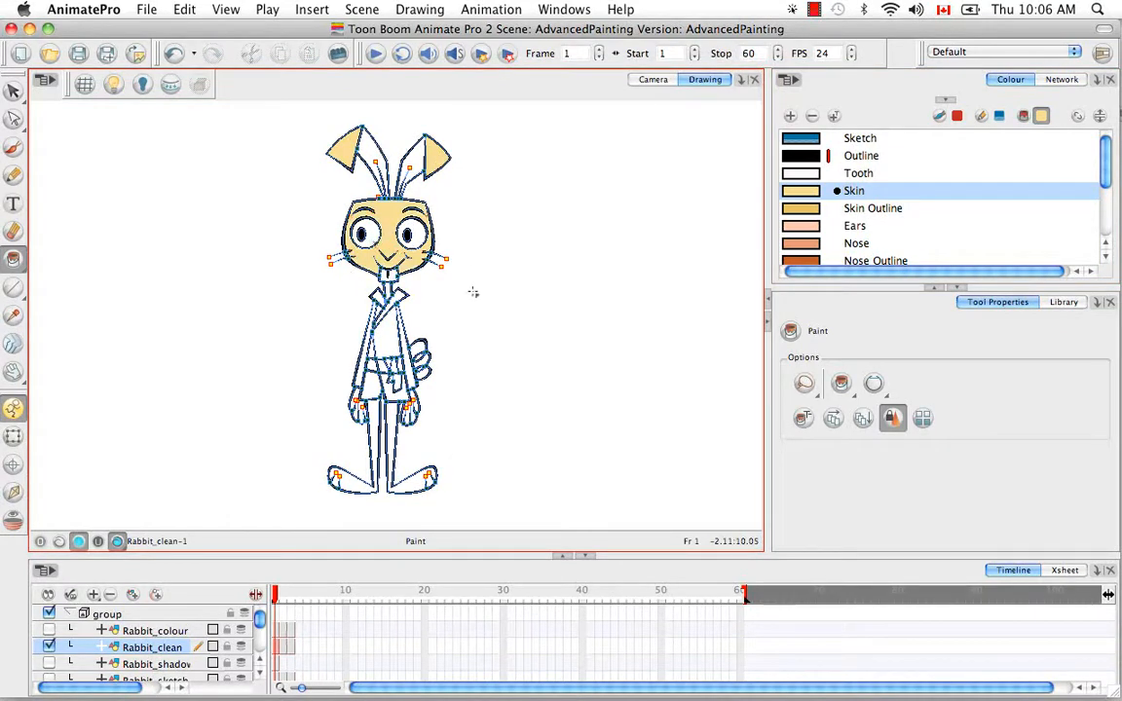
click(358, 411)
mouse_move(413, 404)
mouse_down()
mouse_move(451, 433)
mouse_move(420, 428)
mouse_move(353, 526)
mouse_move(383, 565)
mouse_up()
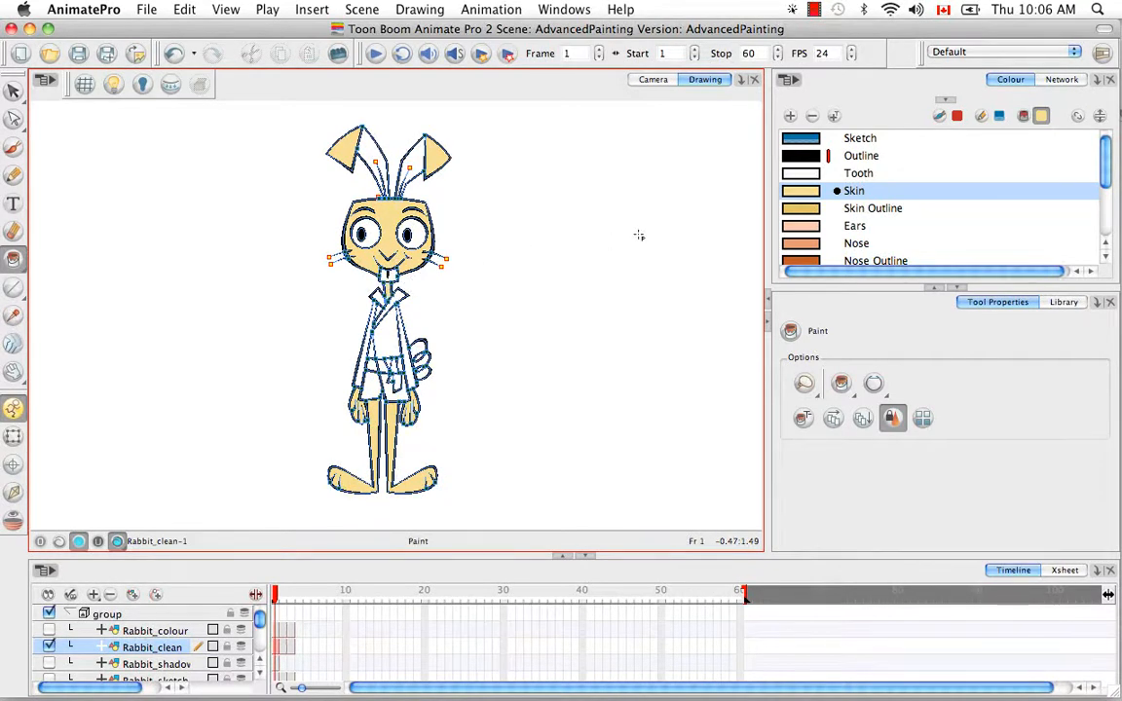
Paint the rabbit's jacket, sleeves and shorts with the Gi colour and both collar pieces with Gi Border.
scroll(998, 166, down, 5)
click(852, 168)
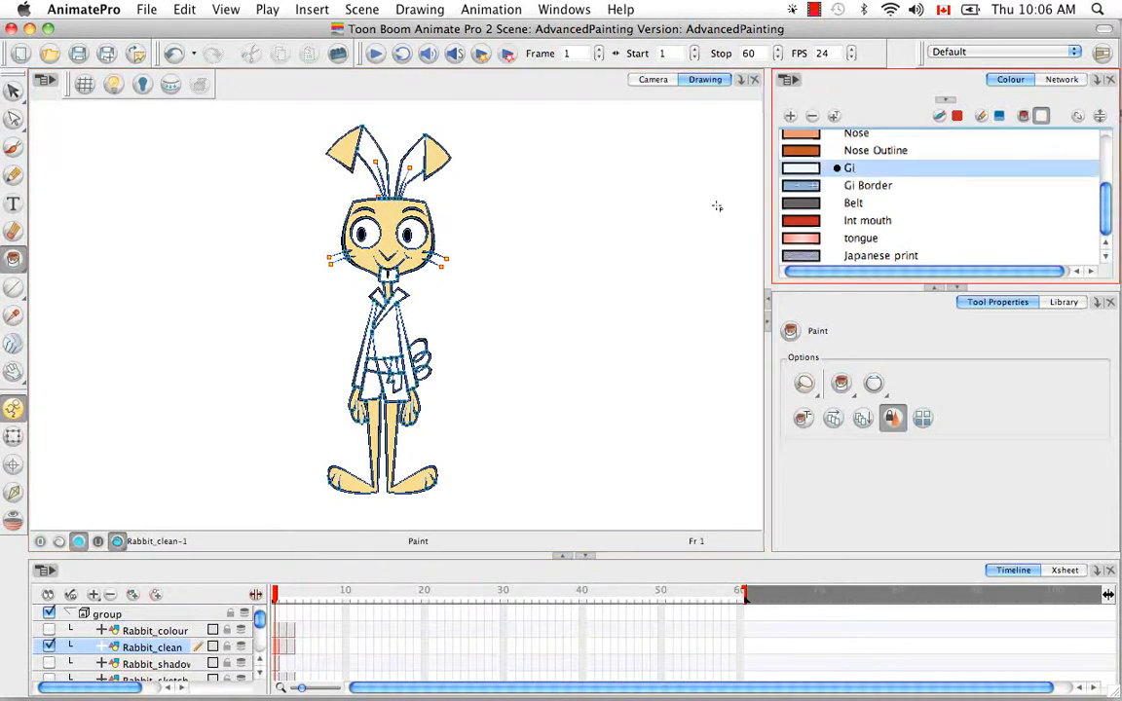
drag(346, 334, 448, 333)
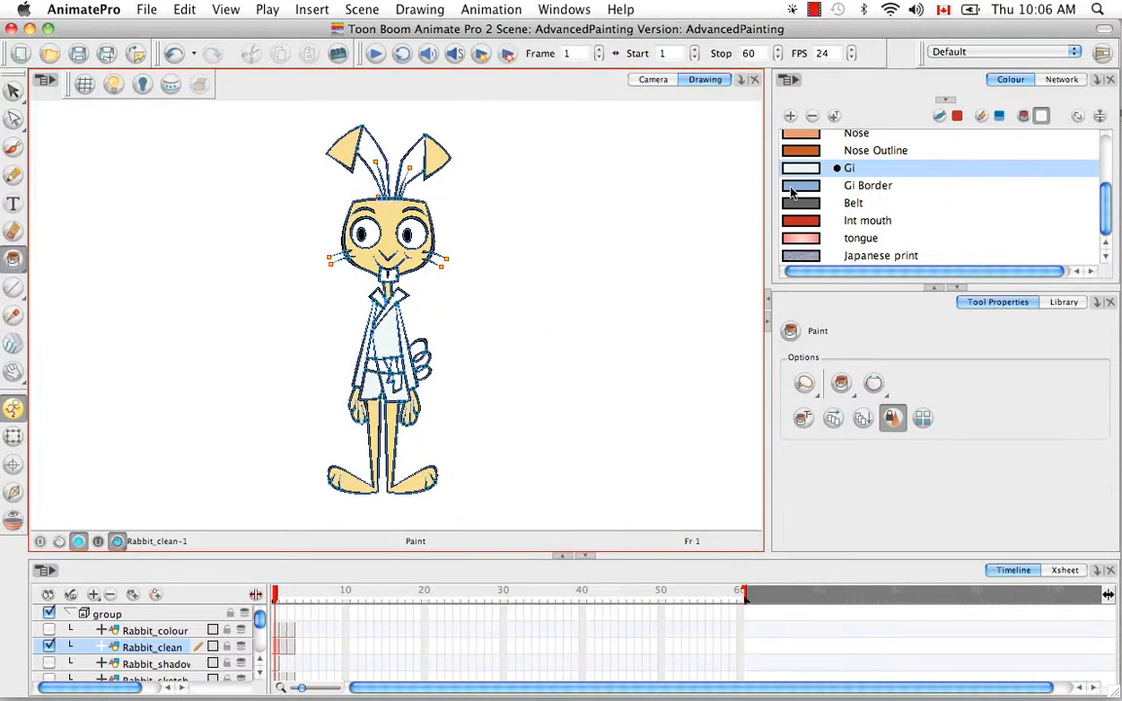
click(865, 185)
click(381, 294)
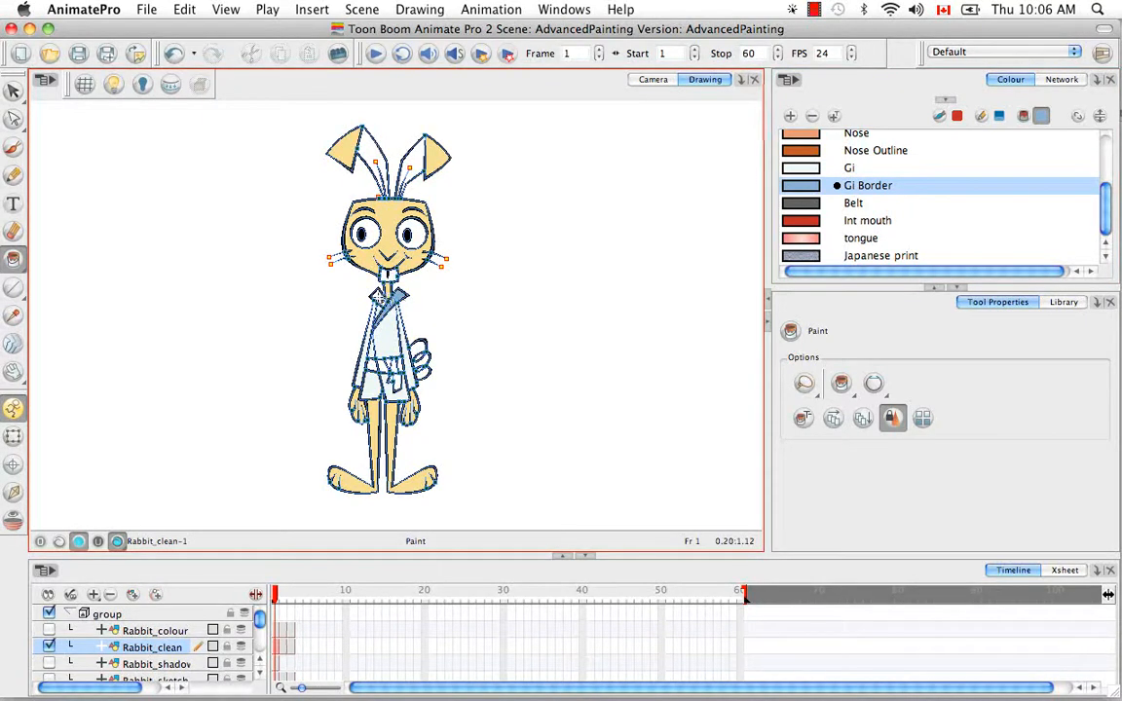
click(378, 297)
Paint the belt and its knot with the Belt colour and the inside of both ears with Ears.
click(817, 204)
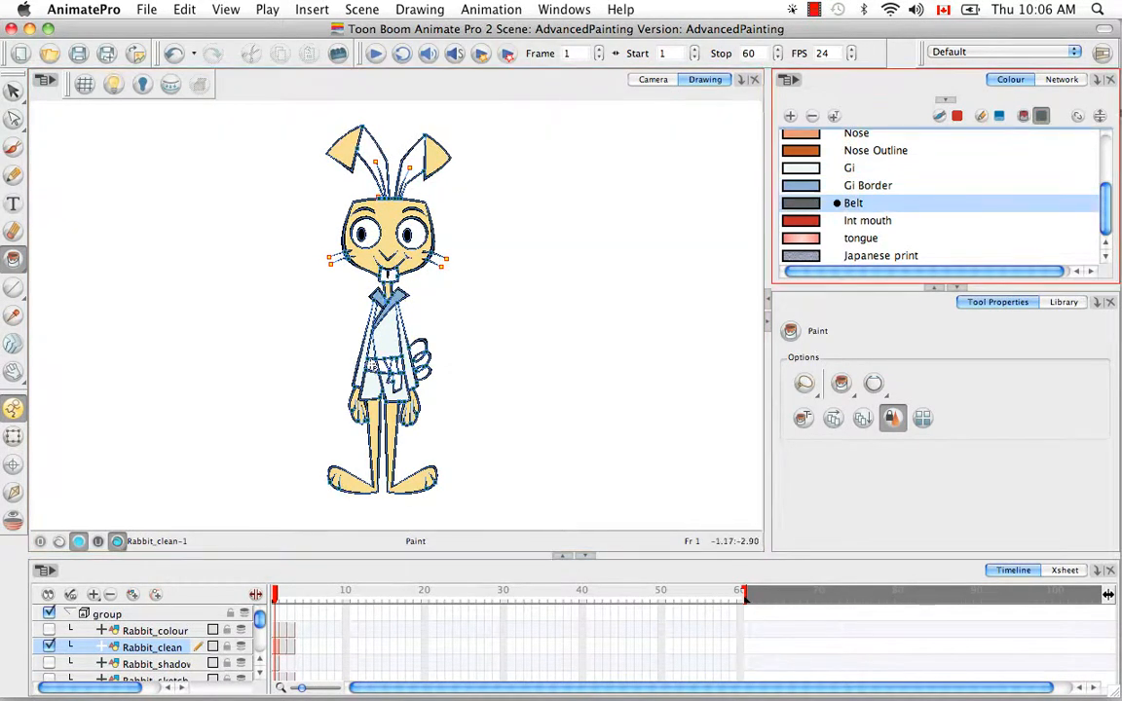
click(373, 366)
click(391, 381)
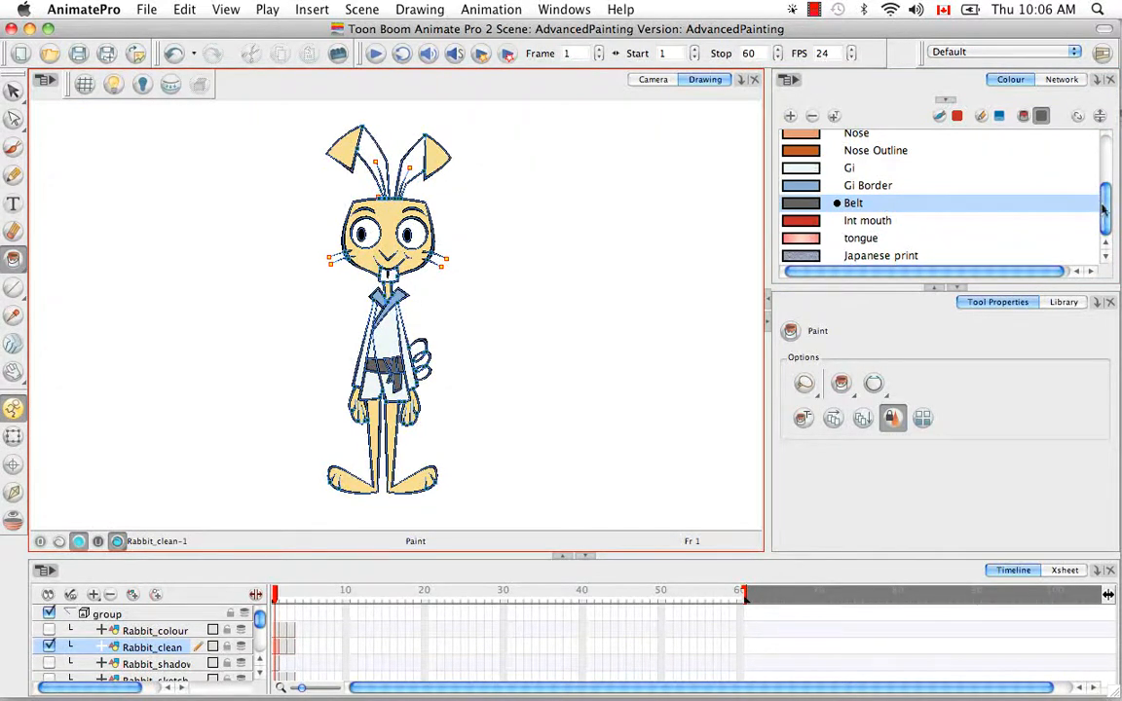
scroll(994, 190, up, 3)
click(979, 200)
click(405, 154)
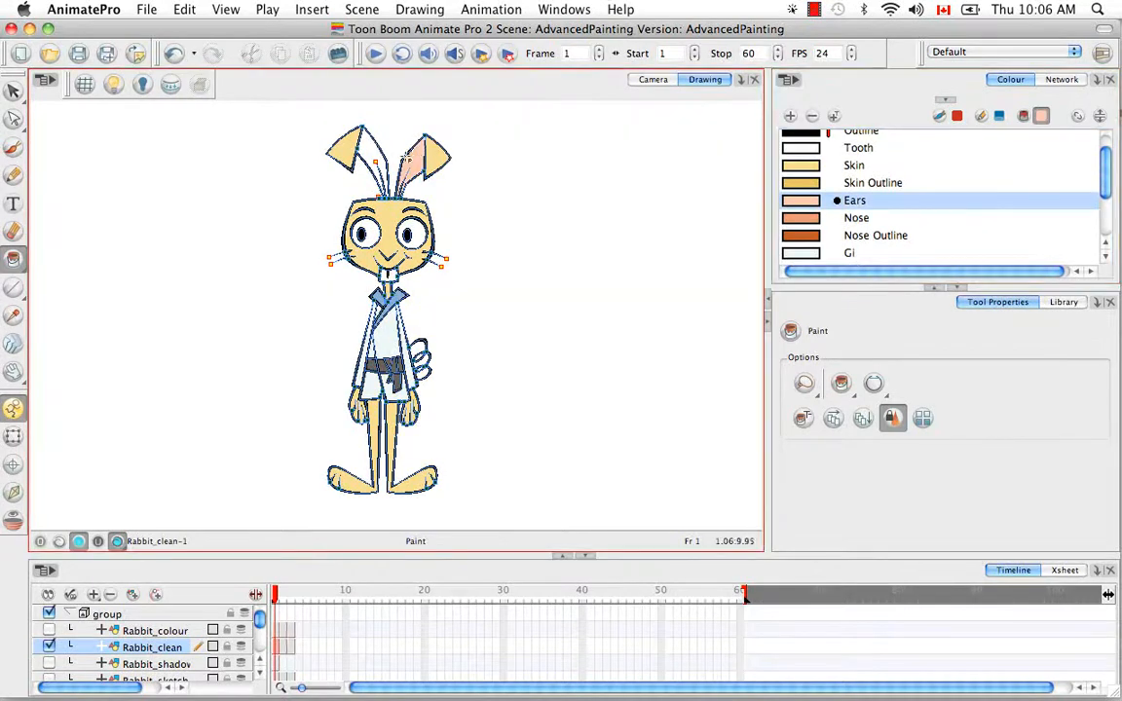
click(370, 154)
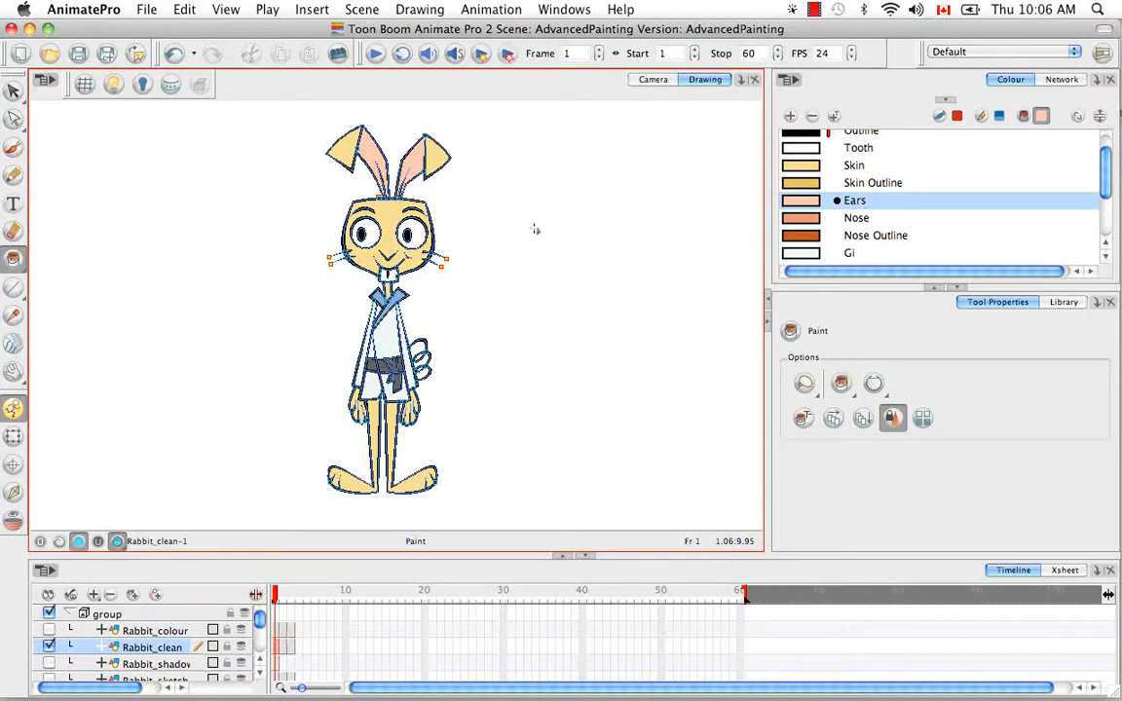
key(super+equal)
key(space)
drag(548, 281, 574, 306)
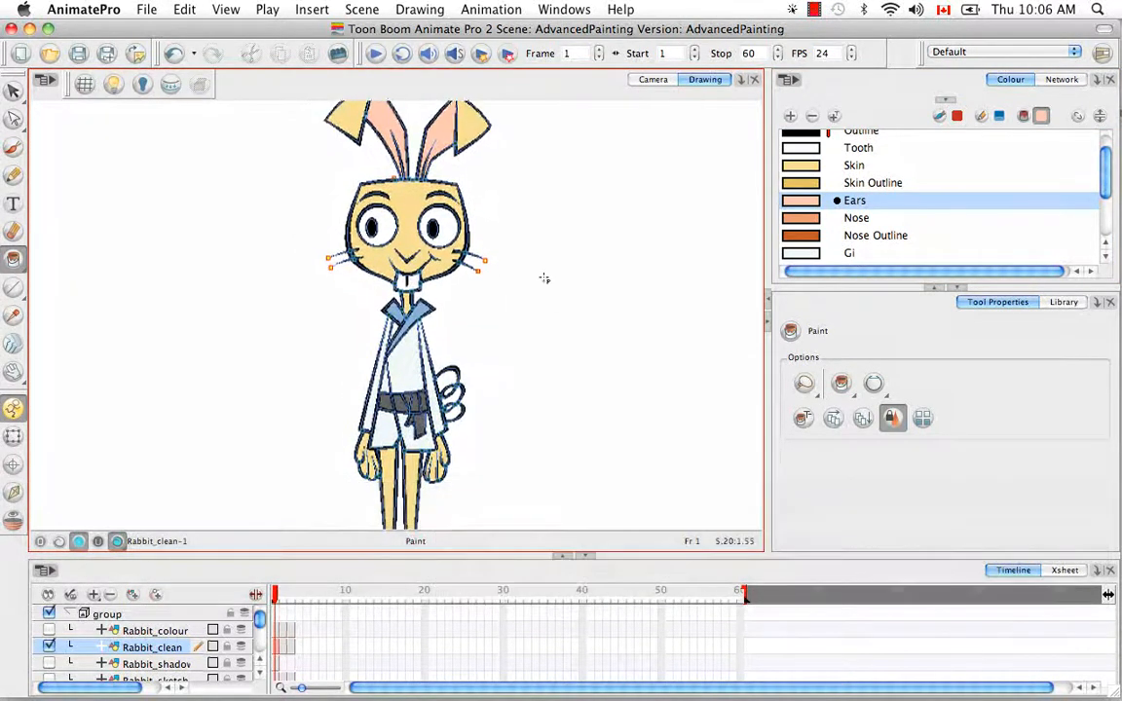
key(shift+m)
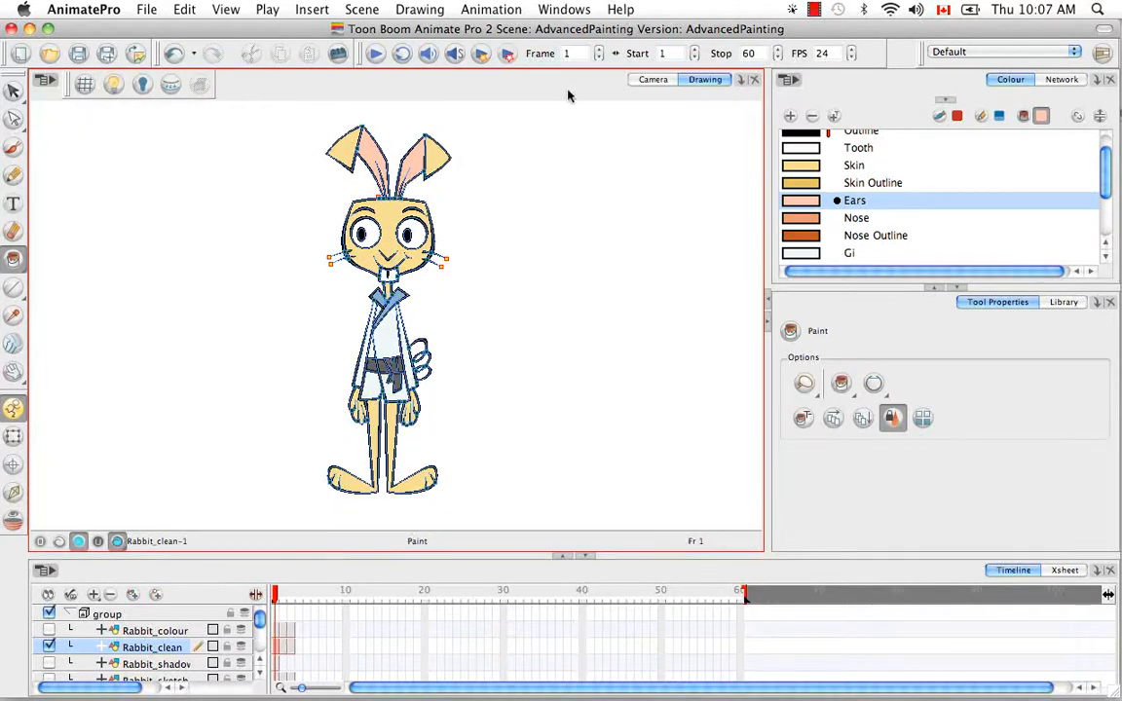
Inspect the colour art for unpainted areas with the Backlight, turn the Backlight off and switch to the line art.
click(564, 9)
mouse_move(592, 91)
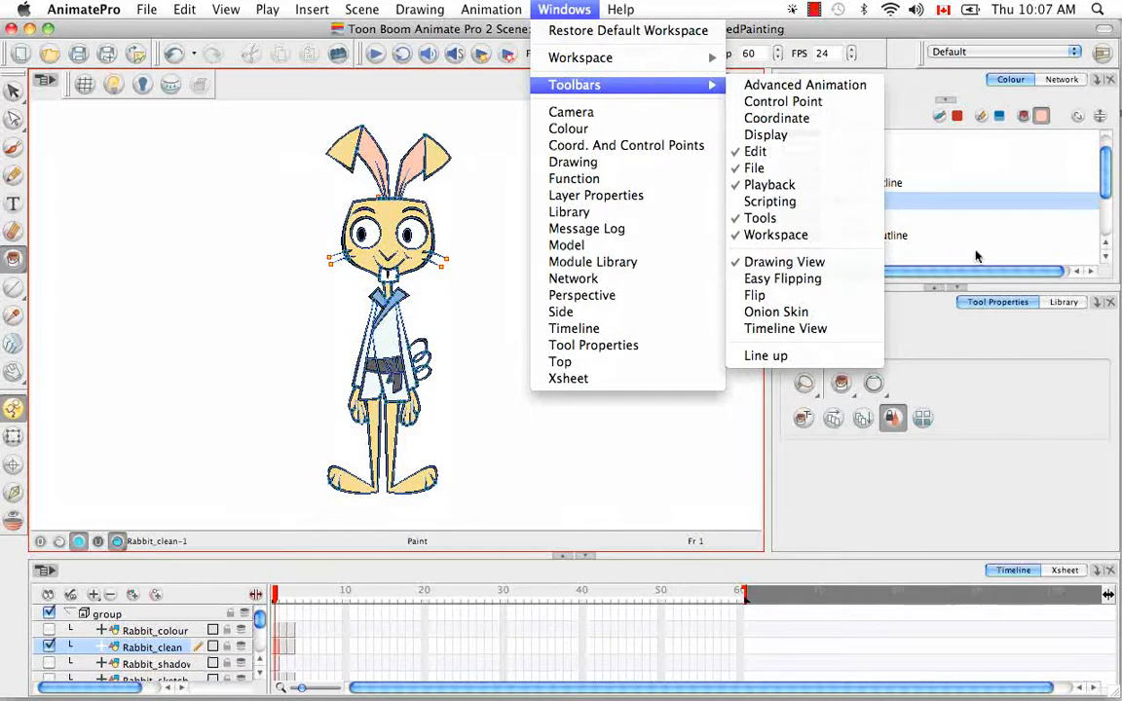
click(852, 269)
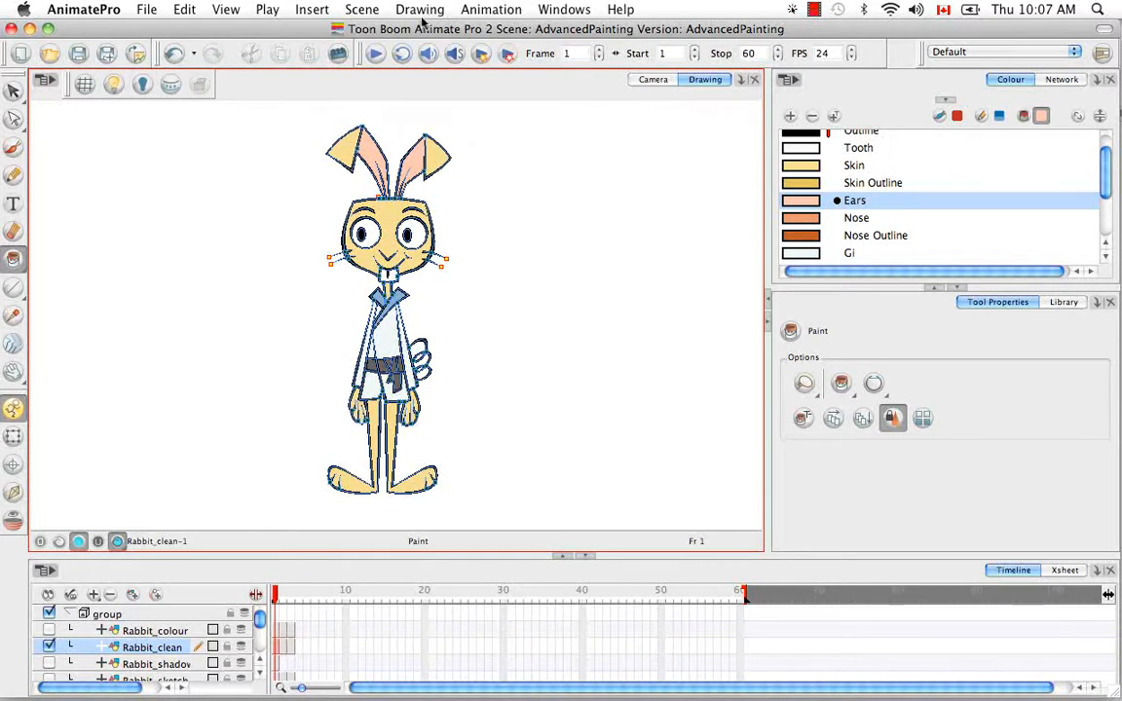
click(226, 12)
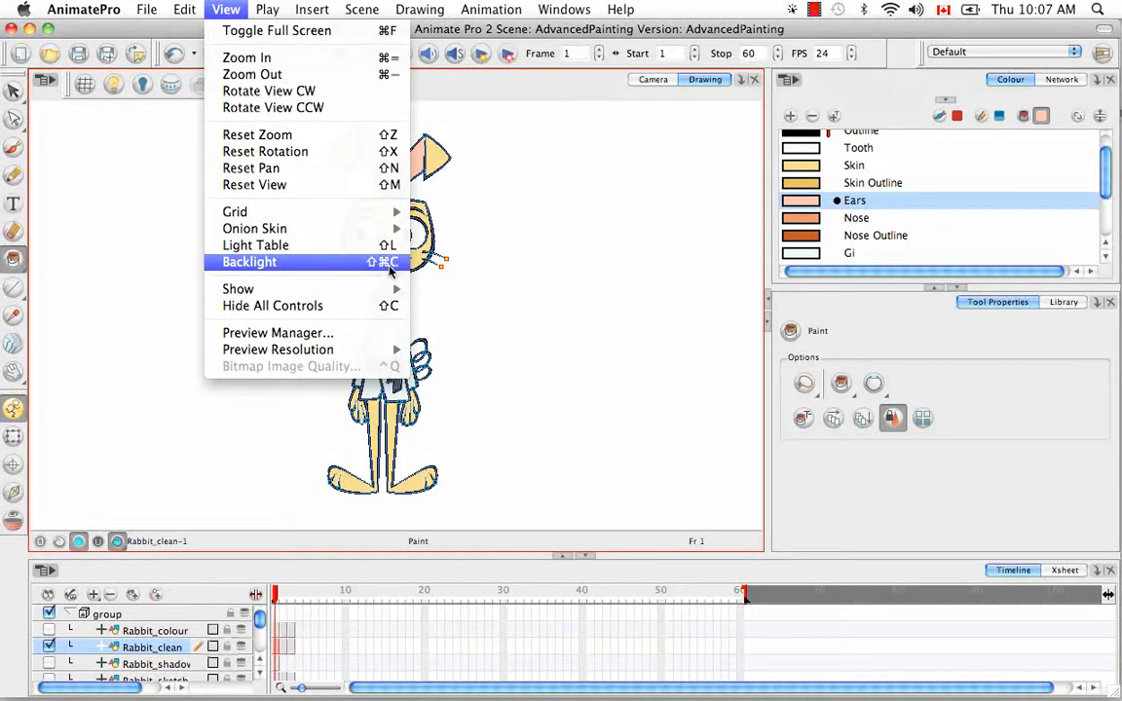
click(137, 230)
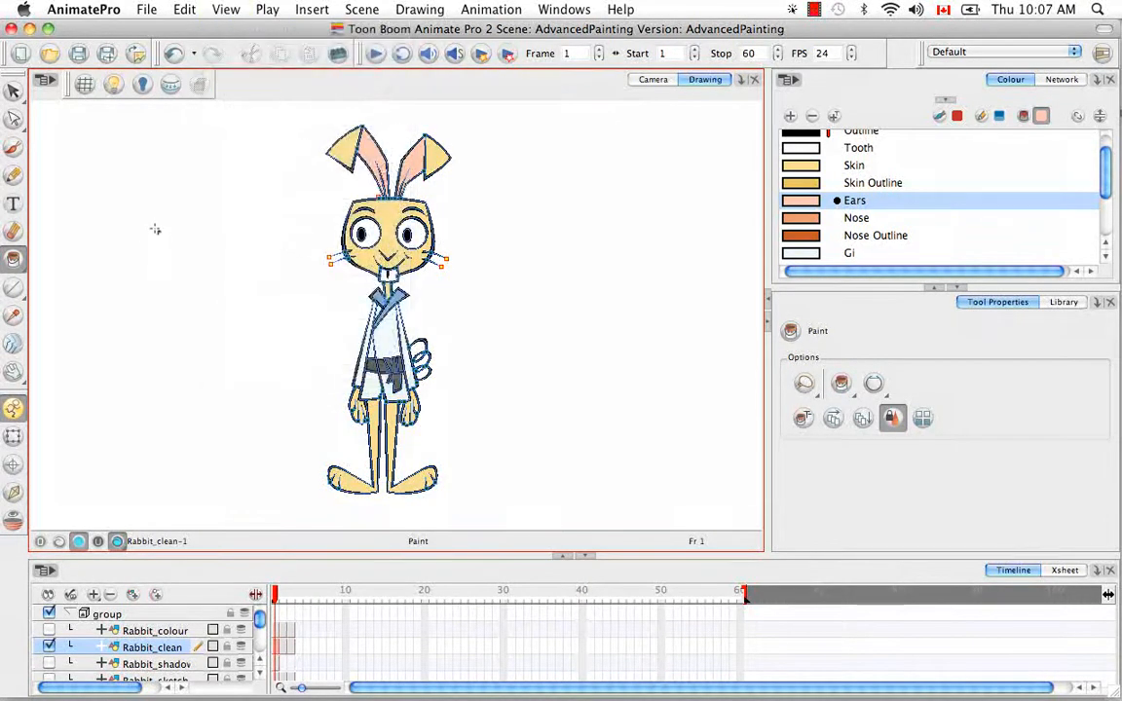
click(142, 85)
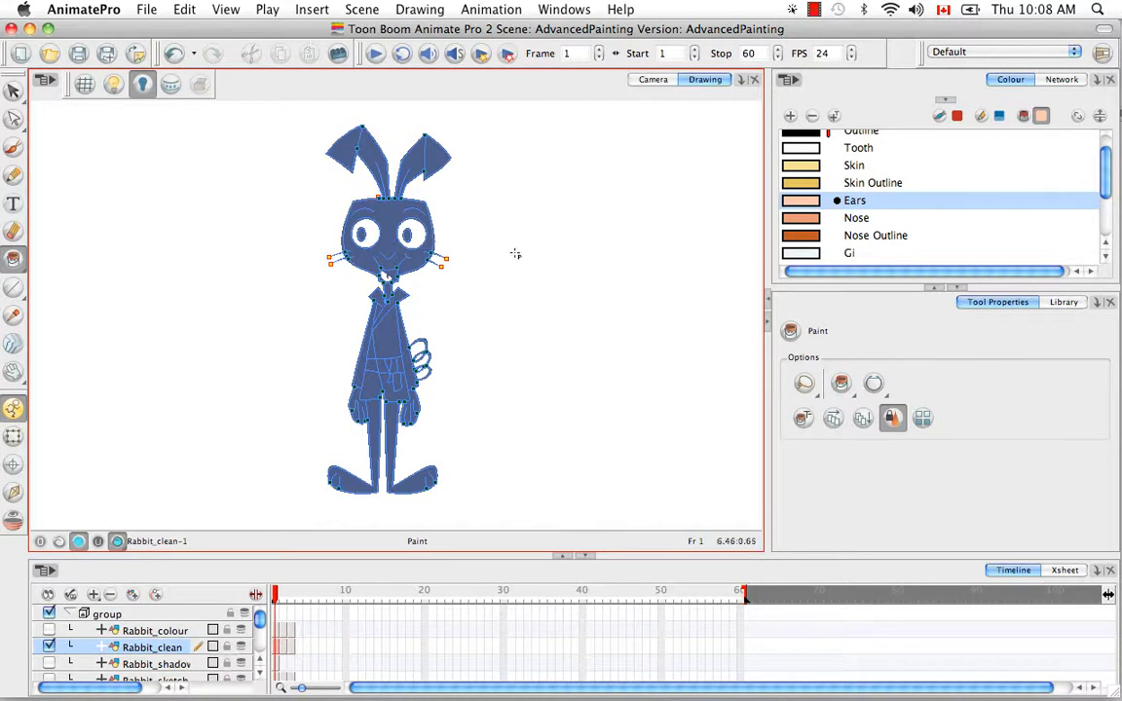
click(143, 84)
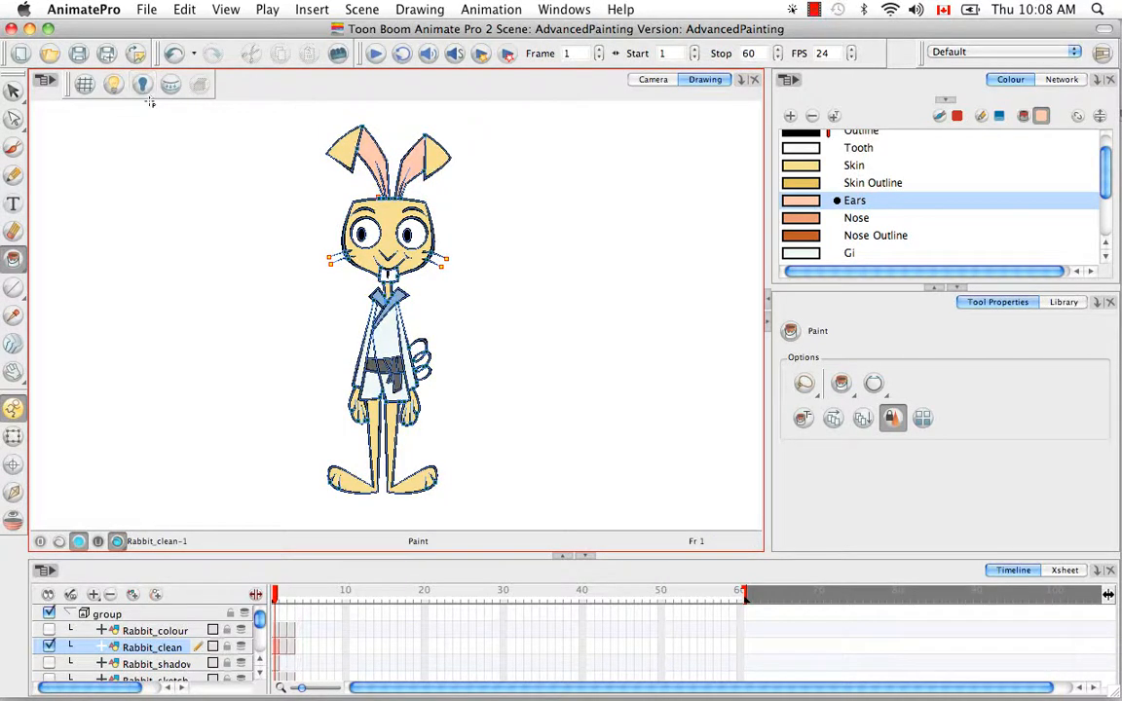
click(58, 543)
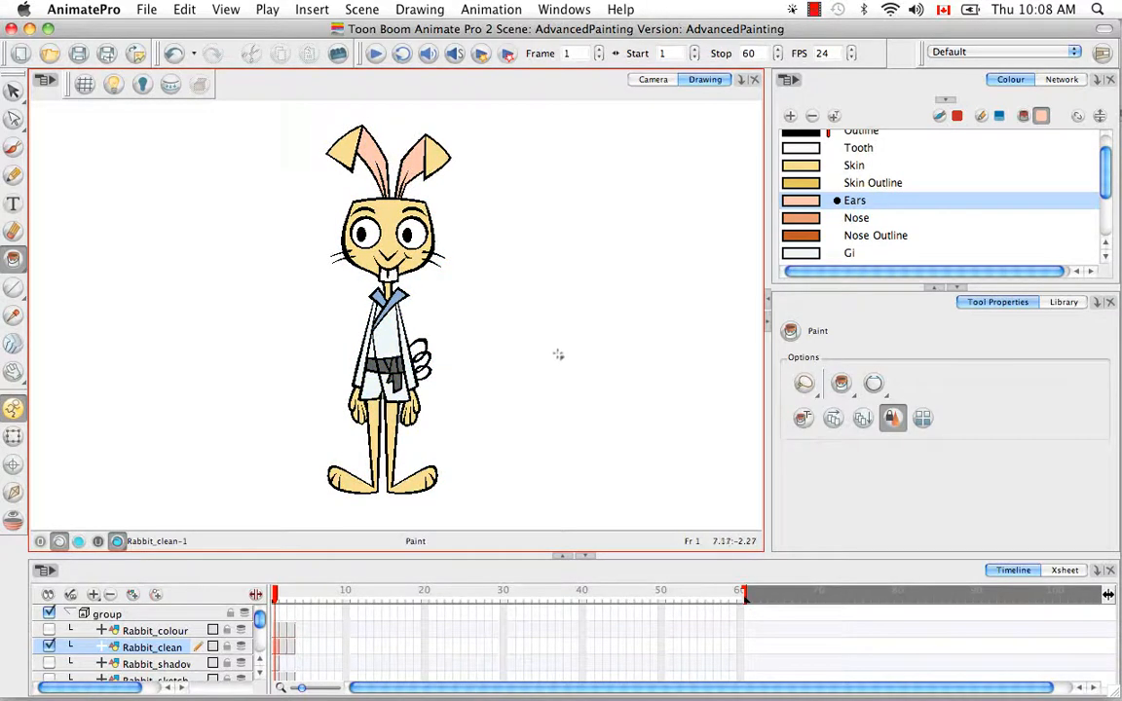